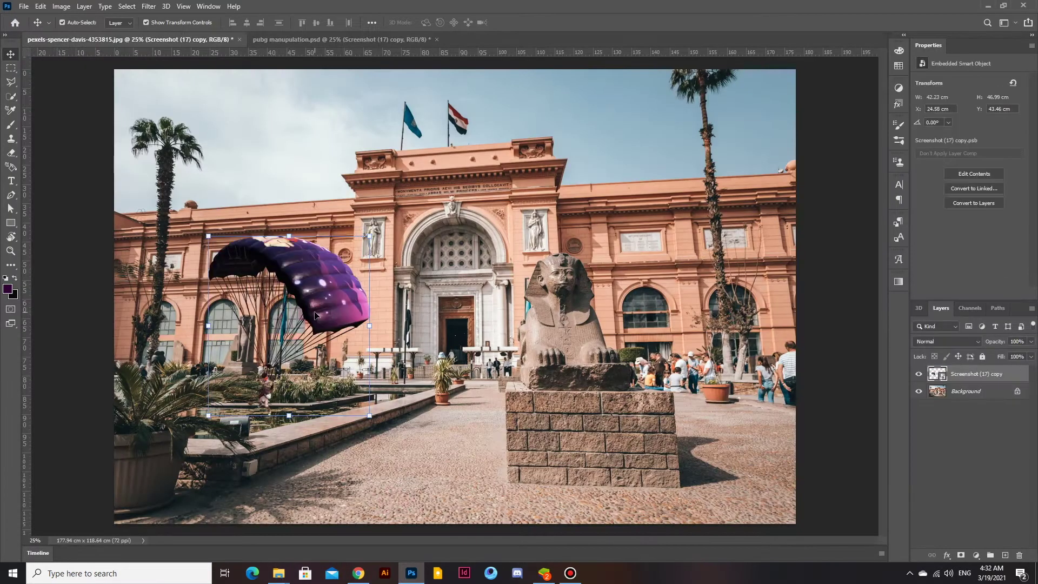
Step: Flip the parachutist horizontally, enlarge it and rotate it over the museum's left side
left_click_drag(316, 315, 433, 313)
left_click_drag(485, 238, 566, 145)
right_click(475, 294)
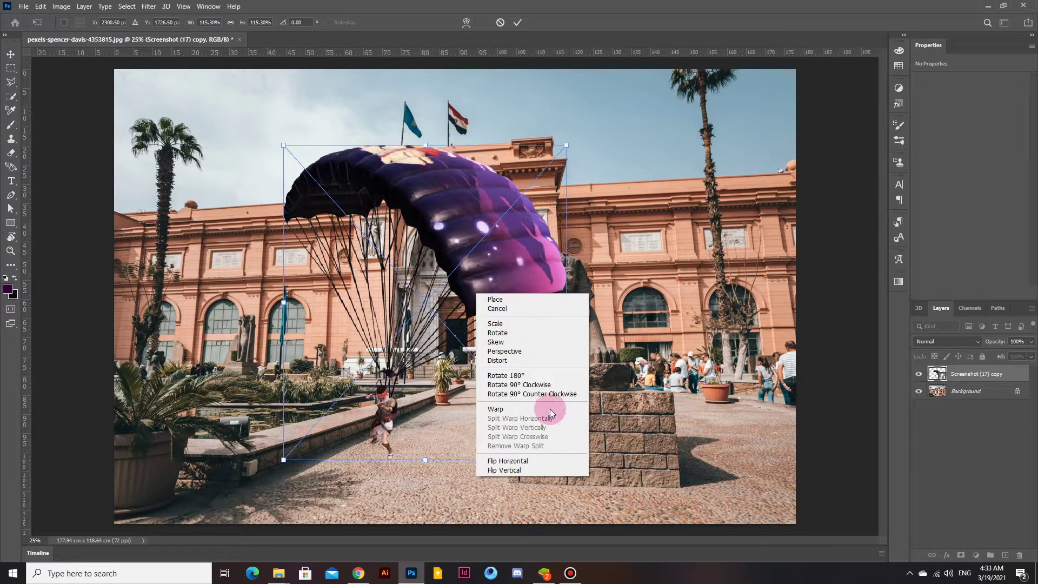
left_click(519, 460)
left_click_drag(283, 144, 310, 221)
mouse_move(566, 145)
left_mouse_down()
mouse_move(526, 228)
mouse_move(526, 172)
mouse_move(432, 138)
left_mouse_up()
left_click_drag(463, 359, 513, 422)
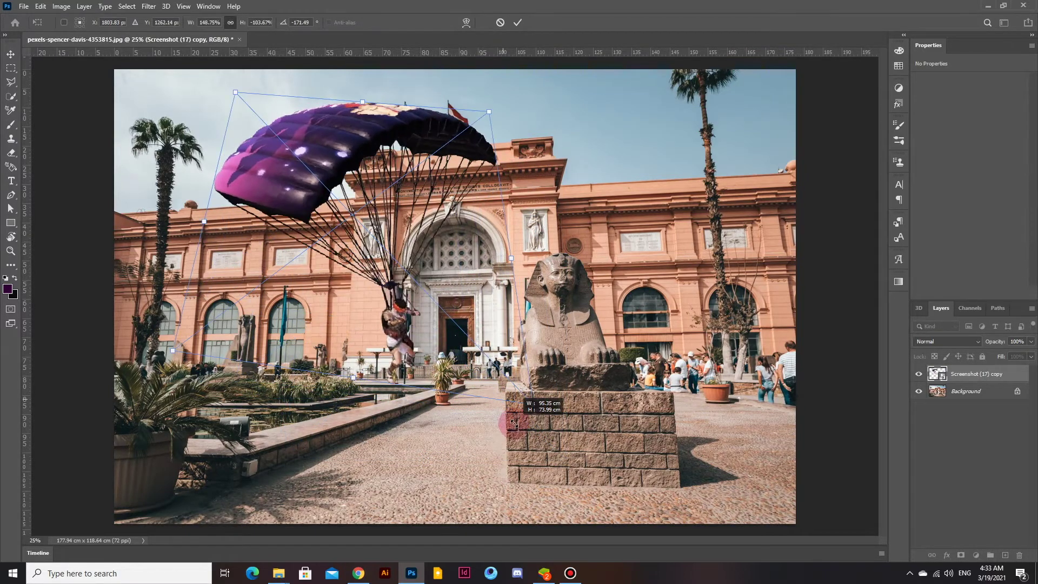
mouse_move(172, 351)
left_mouse_down()
mouse_move(257, 322)
mouse_move(193, 428)
left_mouse_up()
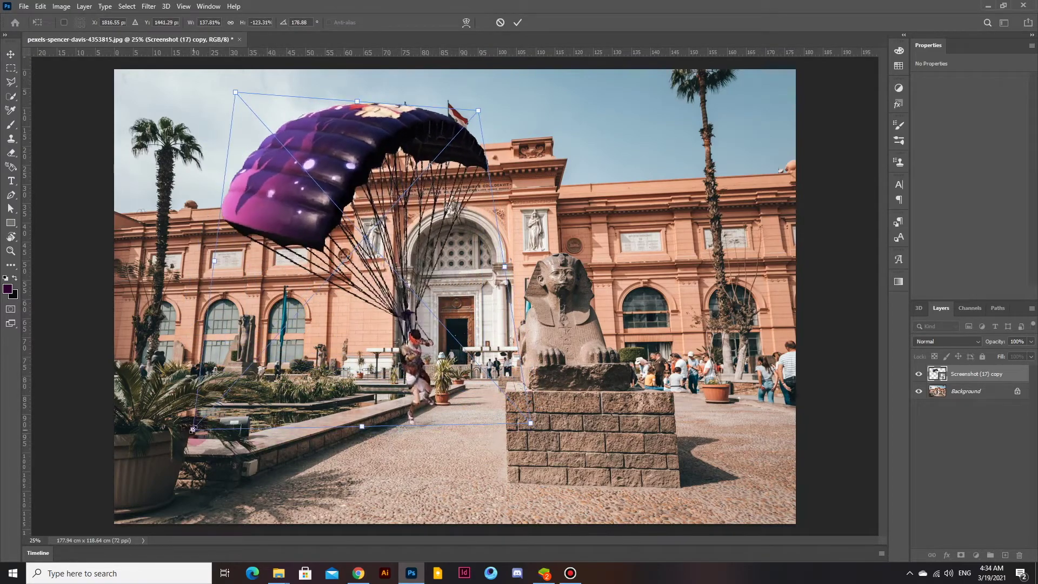
key("Return")
Step: Stretch the parachute's bottom-left corner down-left and nudge the parachutist slightly right
scroll(344, 405, "up", 5)
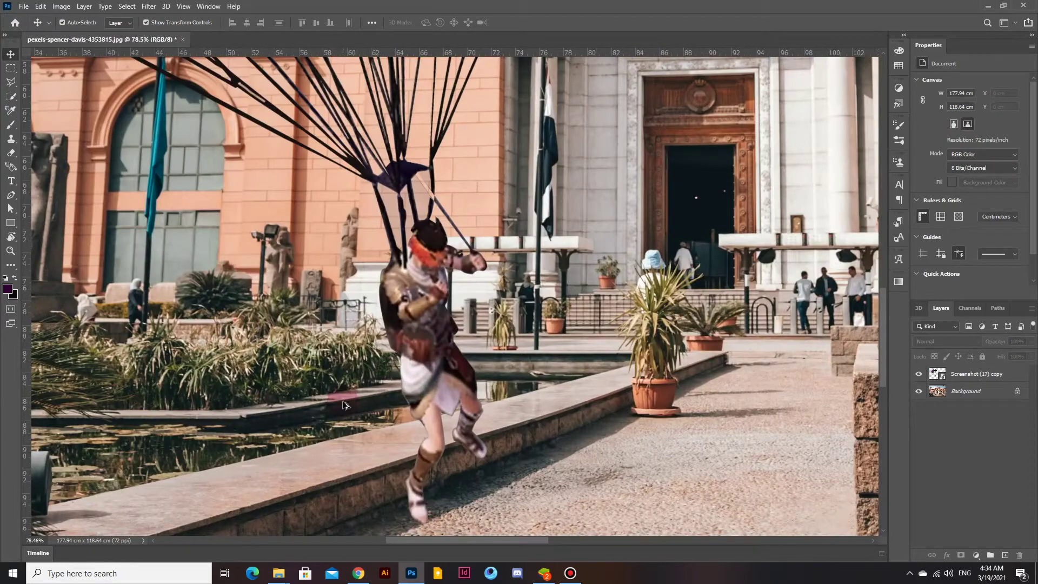
scroll(468, 370, "down", 5)
key("ctrl+t")
mouse_move(193, 429)
left_mouse_down()
mouse_move(174, 466)
mouse_move(76, 461)
left_mouse_up()
key("Return")
mouse_move(347, 374)
left_mouse_down()
mouse_move(396, 386)
mouse_move(278, 335)
mouse_move(301, 348)
mouse_move(316, 337)
mouse_move(341, 346)
mouse_move(384, 393)
mouse_move(335, 385)
left_mouse_up()
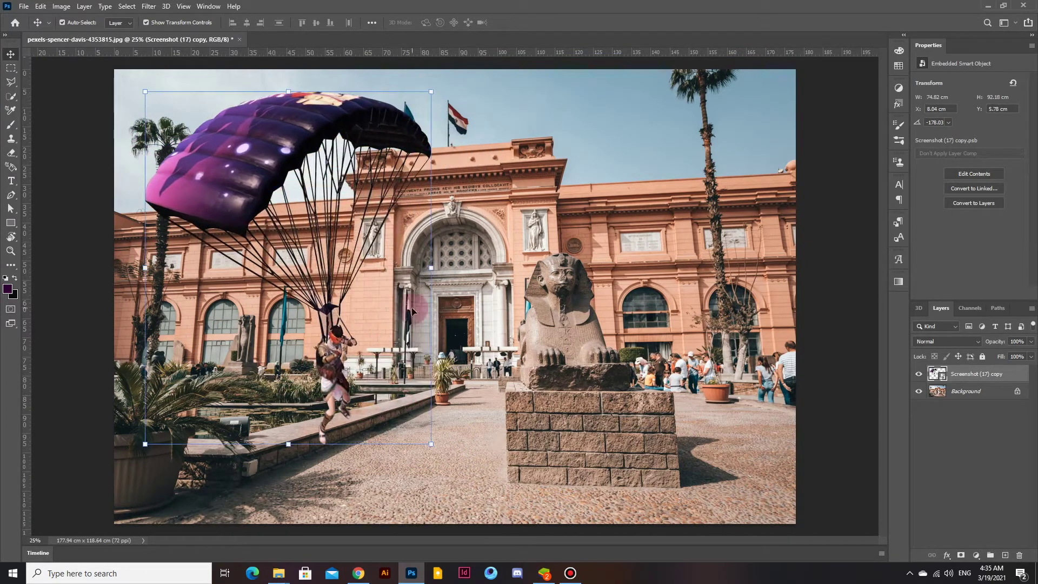
Step: Duplicate the parachute layer and give the copy a black Color Overlay
right_click(973, 374)
left_click(928, 114)
left_click(565, 154)
left_click_drag(485, 399, 504, 409)
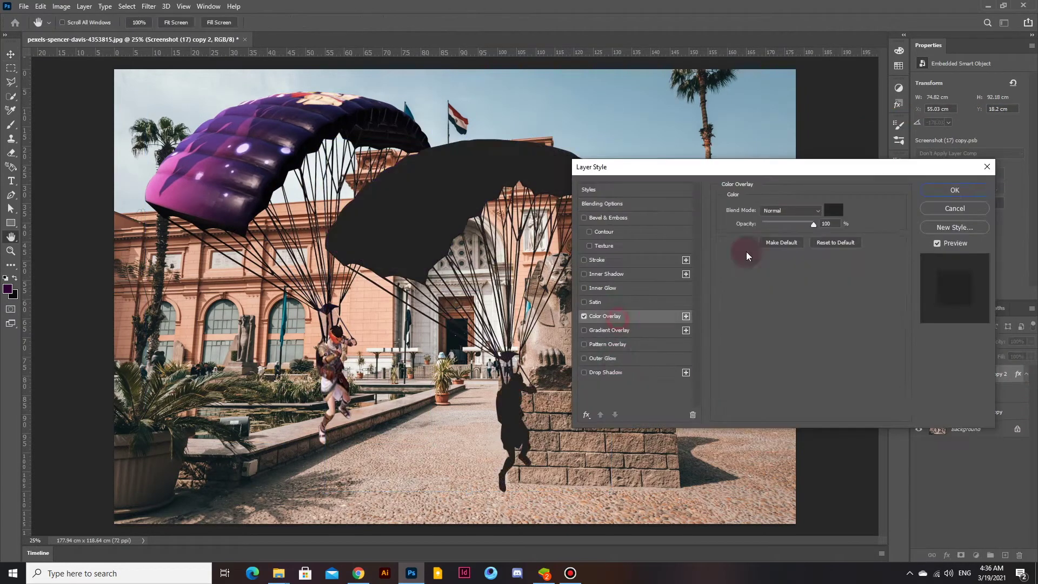
left_click(834, 211)
left_click(987, 147)
left_click(954, 190)
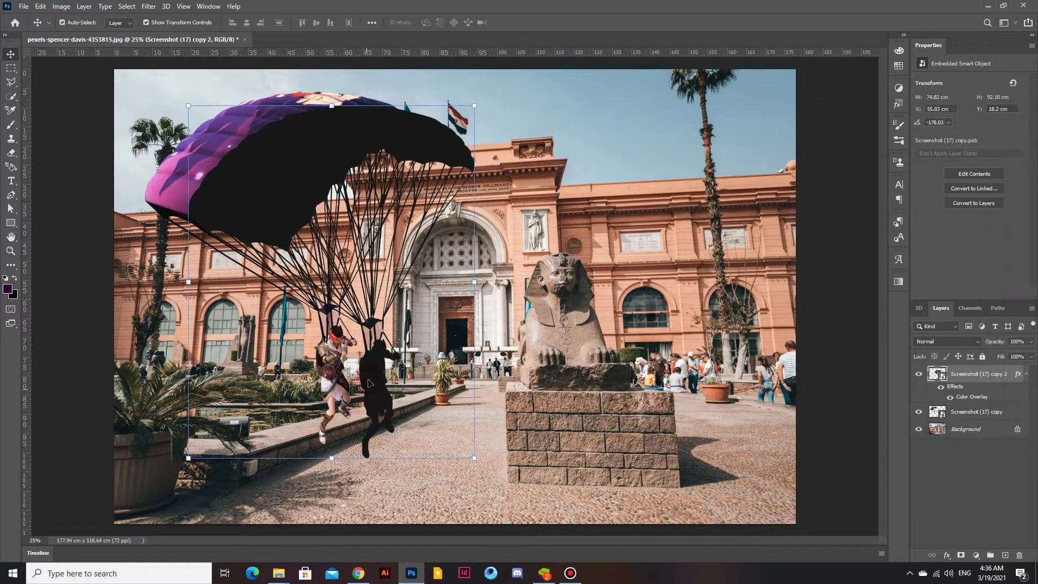
mouse_move(615, 140)
left_mouse_down()
mouse_move(477, 107)
mouse_move(226, 111)
mouse_move(608, 368)
left_mouse_up()
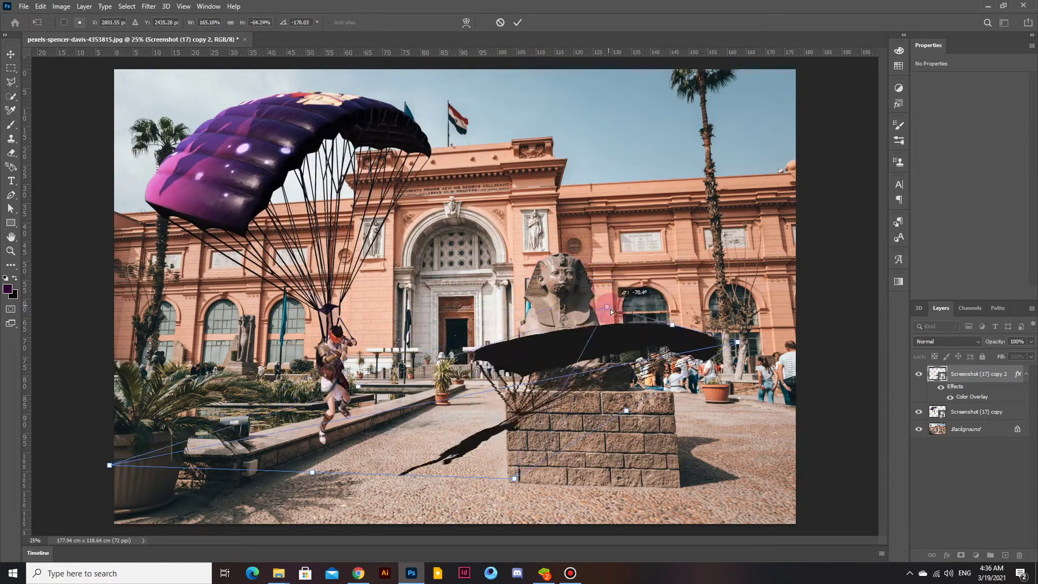
Step: Distort the black copy into a flat shadow stretching across the ground to the sphinx base
left_click_drag(109, 465, 91, 459)
left_click_drag(514, 479, 469, 483)
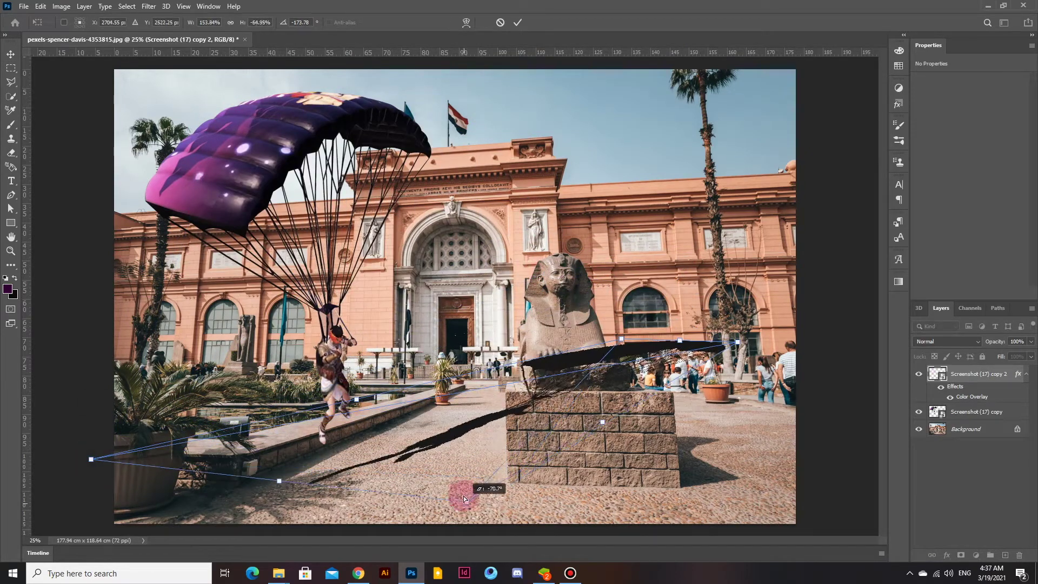
left_click_drag(735, 346, 559, 404)
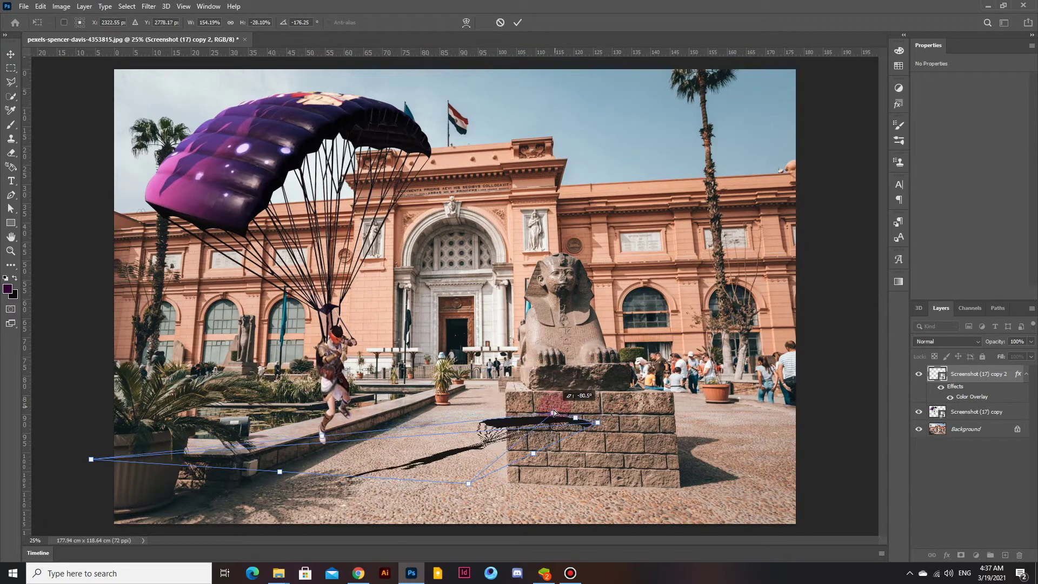
left_click_drag(471, 458, 440, 450)
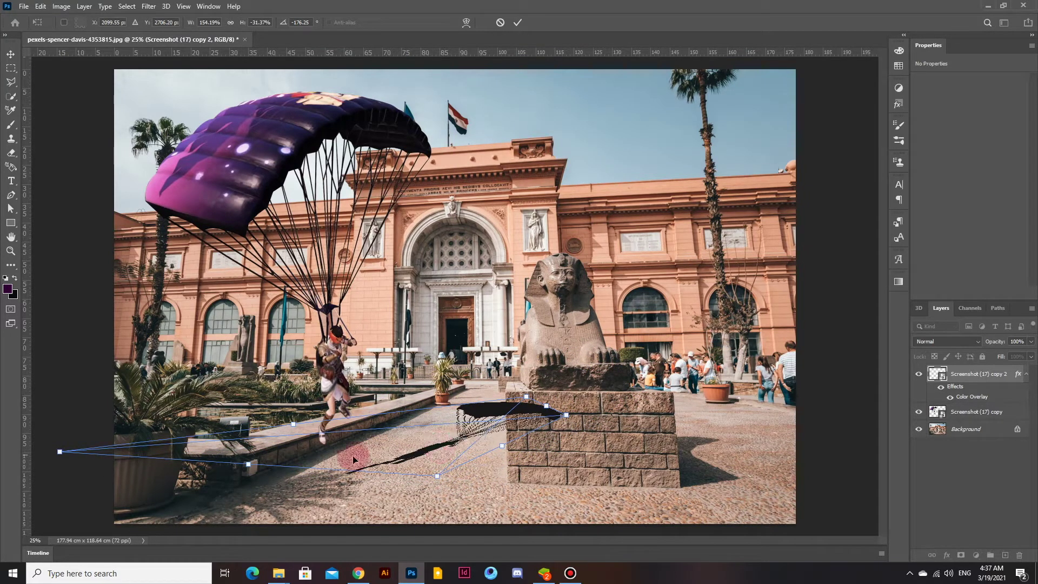
left_click_drag(526, 397, 548, 402)
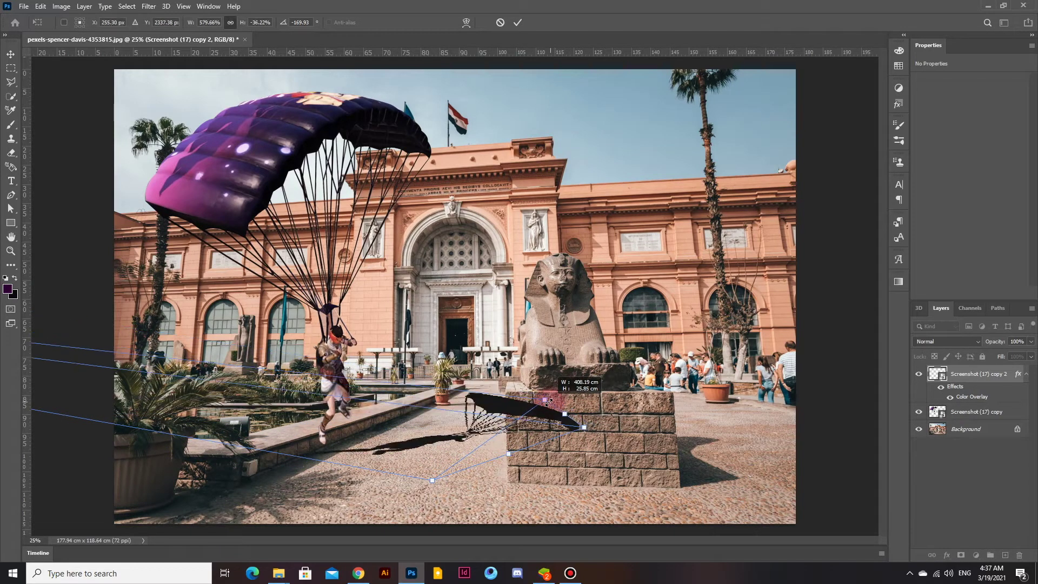
left_click_drag(417, 447, 460, 455)
scroll(126, 492, "down", 5)
left_click_drag(134, 290, 440, 340)
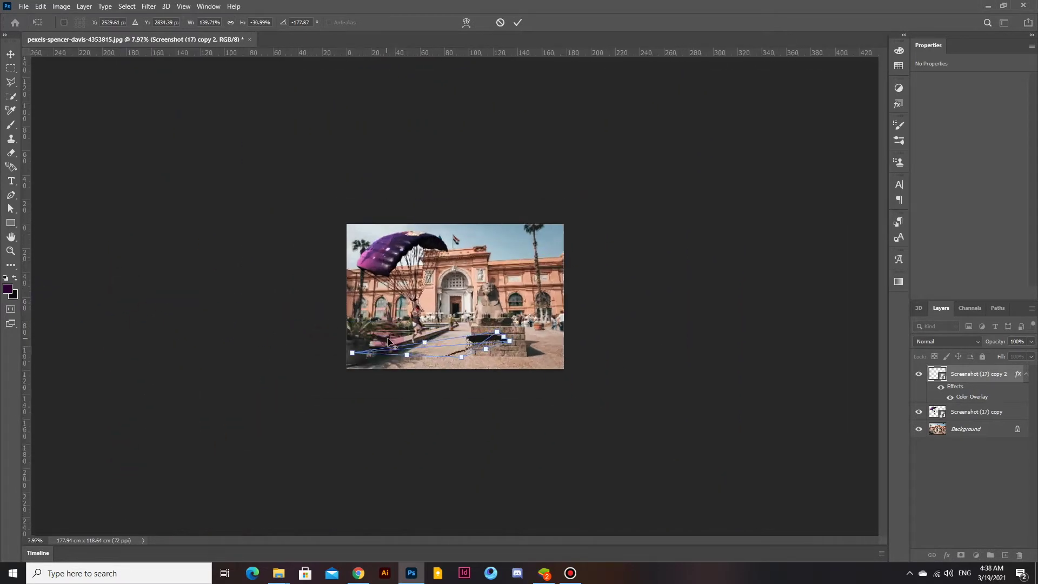
scroll(440, 340, "up", 5)
mouse_move(490, 453)
left_mouse_down()
mouse_move(522, 396)
mouse_move(506, 395)
mouse_move(522, 391)
left_mouse_up()
left_click_drag(419, 447, 422, 453)
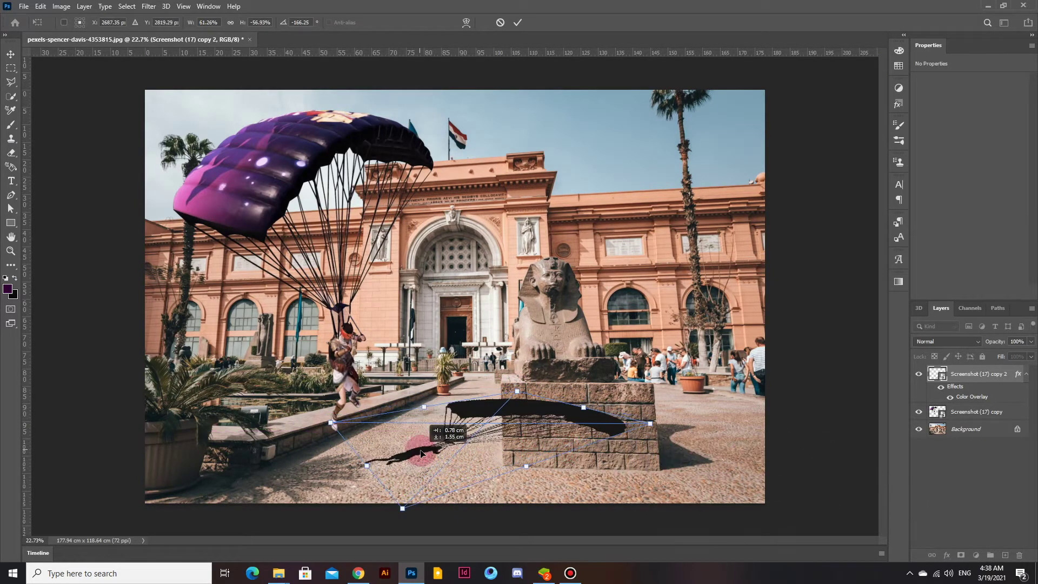
Step: Add a layer mask to the shadow and try fading its canopy with gradients
left_click(517, 22)
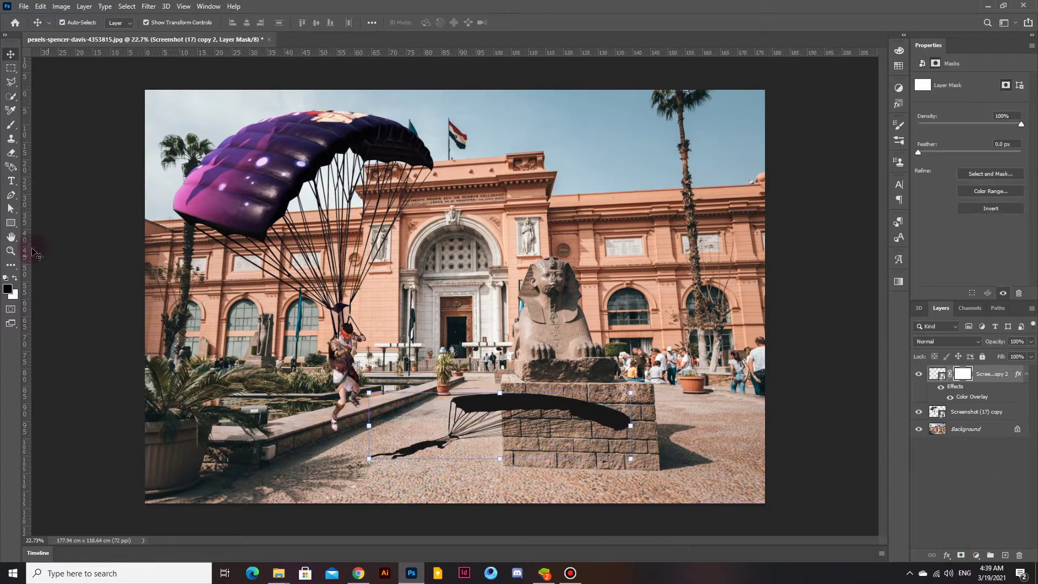
key("i")
left_click(10, 264)
left_click(54, 505)
left_click_drag(600, 395, 401, 450)
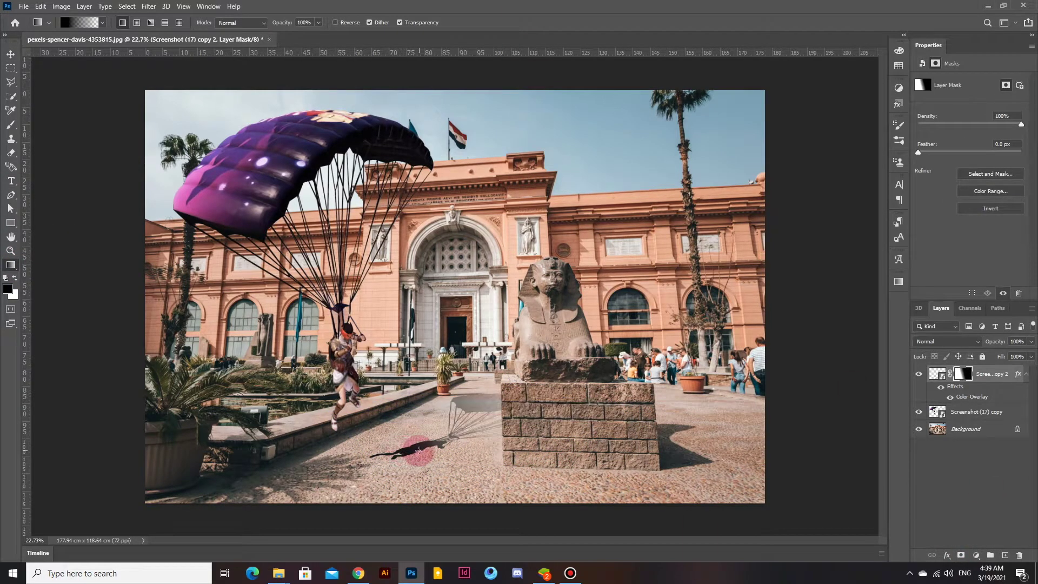
left_click_drag(471, 414, 498, 525)
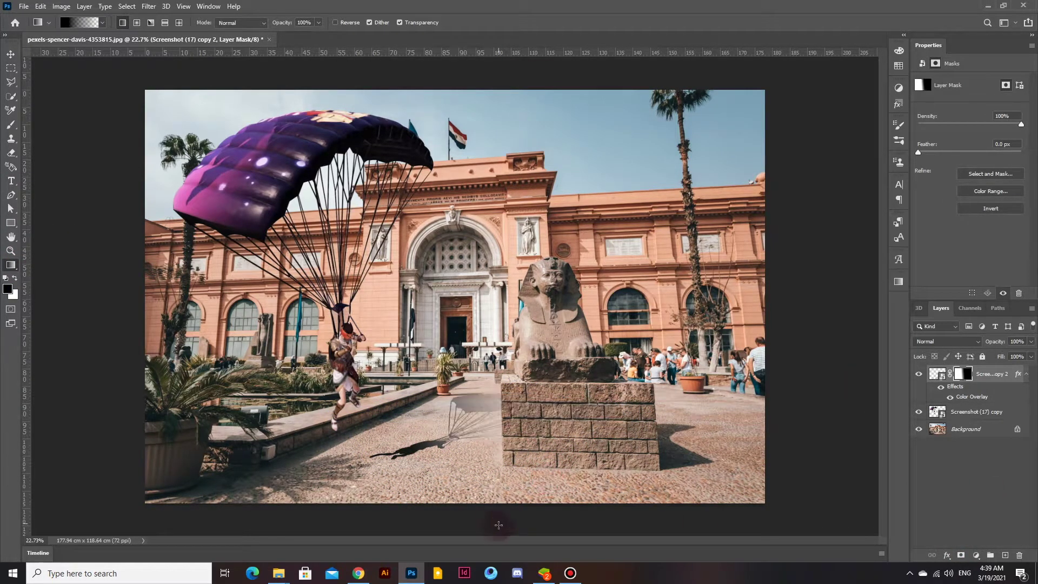
left_click_drag(471, 414, 412, 487)
mouse_move(471, 413)
left_mouse_down()
mouse_move(504, 487)
mouse_move(455, 503)
left_mouse_up()
Step: Rotate the shadow slightly, then fill its layer mask white to restore it
key("ctrl+t")
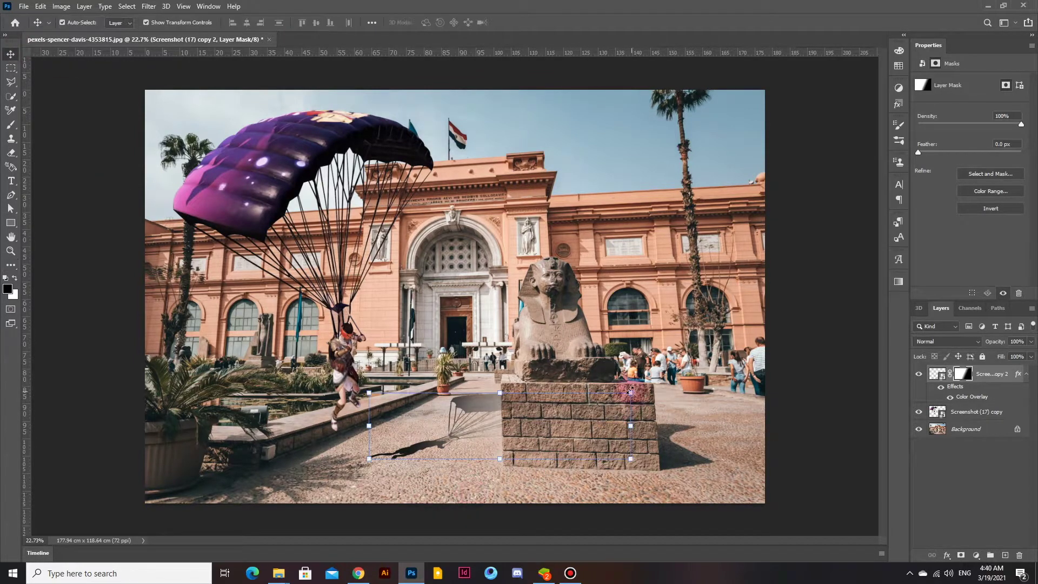
left_click_drag(630, 390, 637, 421)
left_click(682, 538)
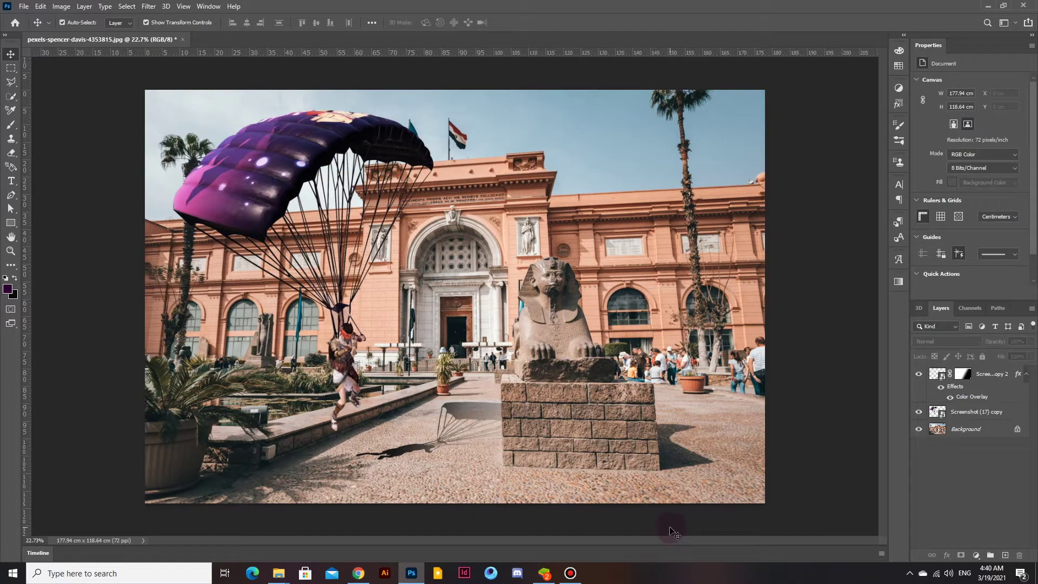
left_click(963, 374)
key("d")
key("ctrl+BackSpace")
Step: Set up a hard brush at 100% flow and mask the shadow where it crosses the pedestal
key("b")
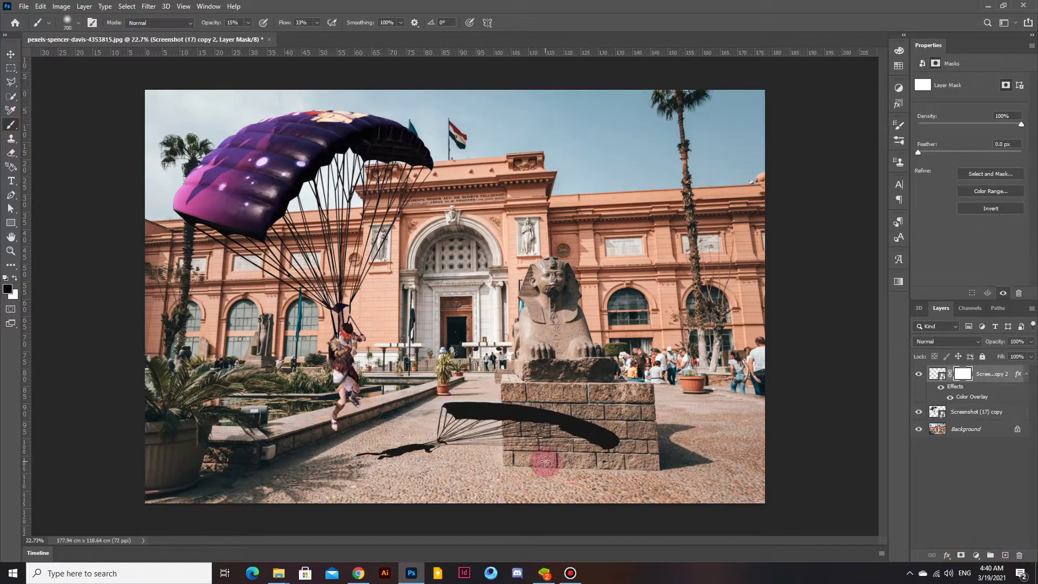
left_click(75, 26)
left_click(904, 403)
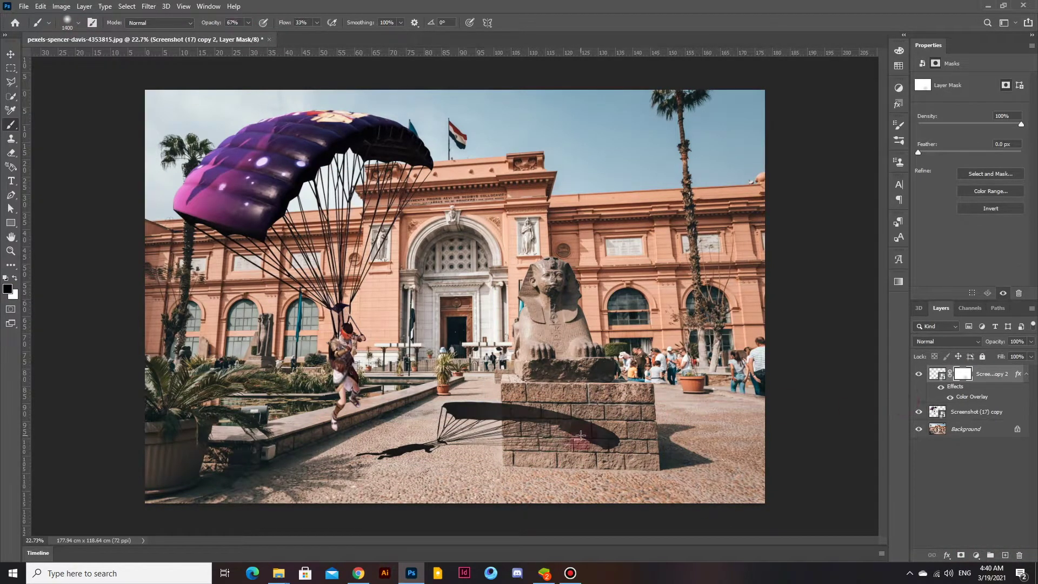
left_click(538, 453)
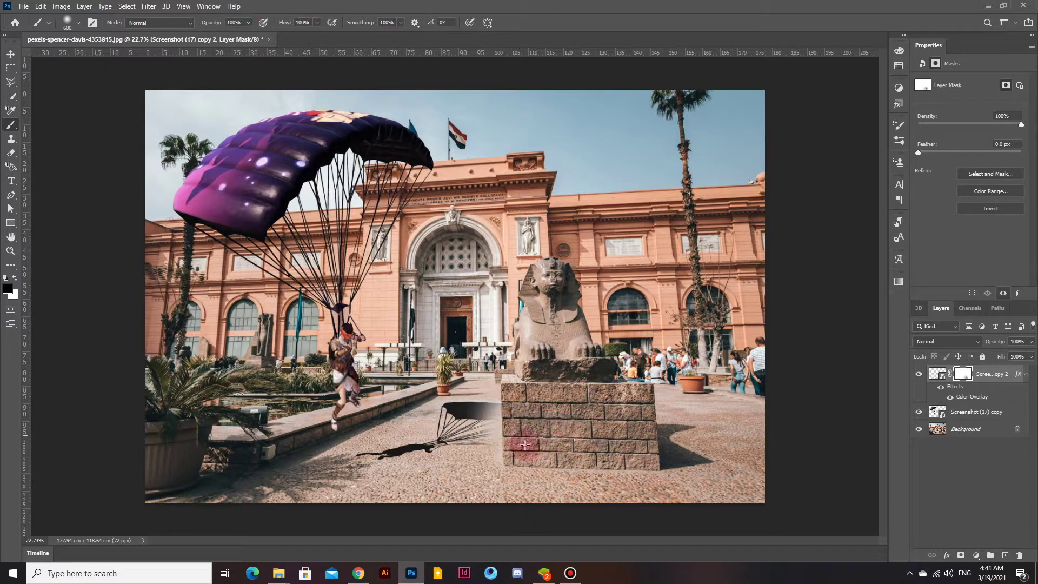
left_click(75, 23)
left_click(64, 111)
left_click_drag(448, 411, 482, 413)
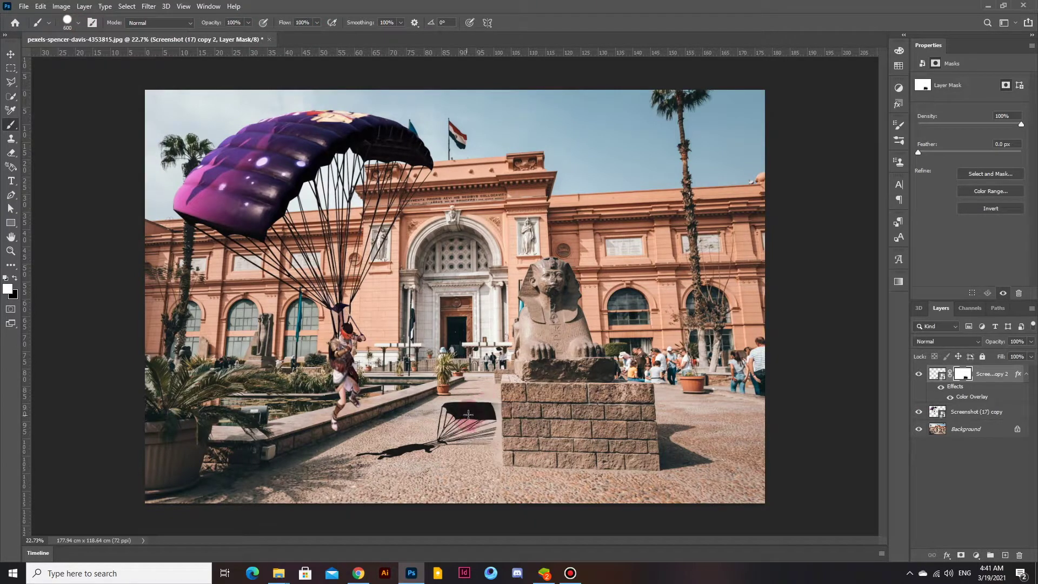
Step: Switch to a size 70 hard brush painting black to keep masking around the pedestal
right_click(200, 102)
left_click(43, 112)
left_click(463, 418)
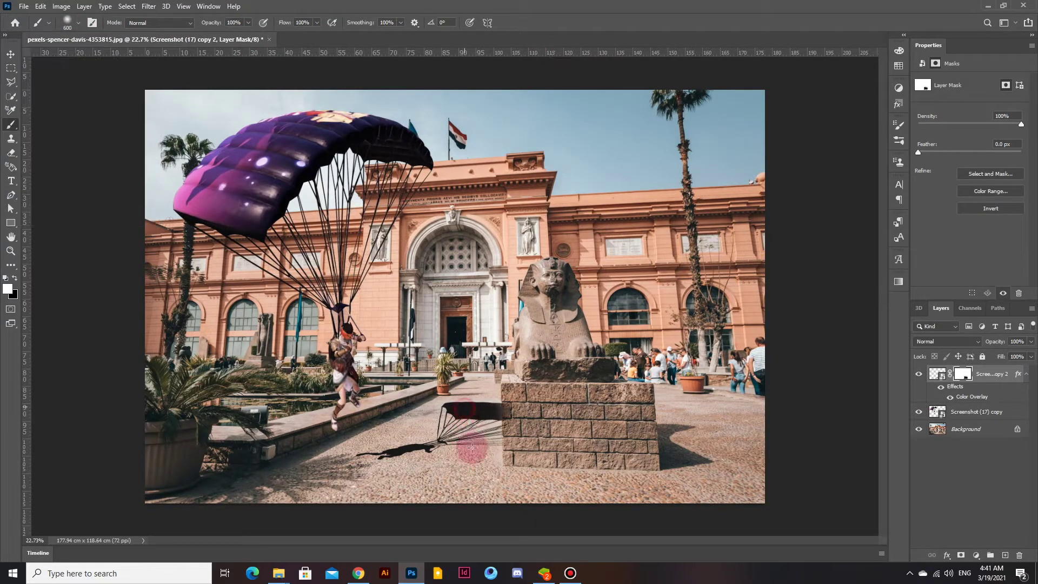
left_click(75, 23)
left_click(65, 112)
scroll(529, 426, "up", 5)
key("x")
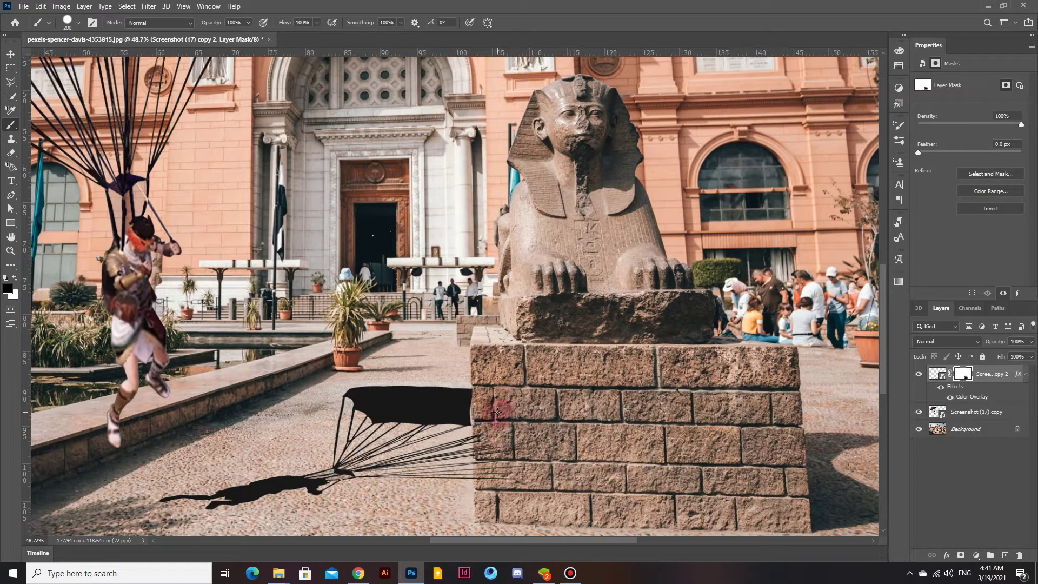
scroll(498, 412, "up", 5)
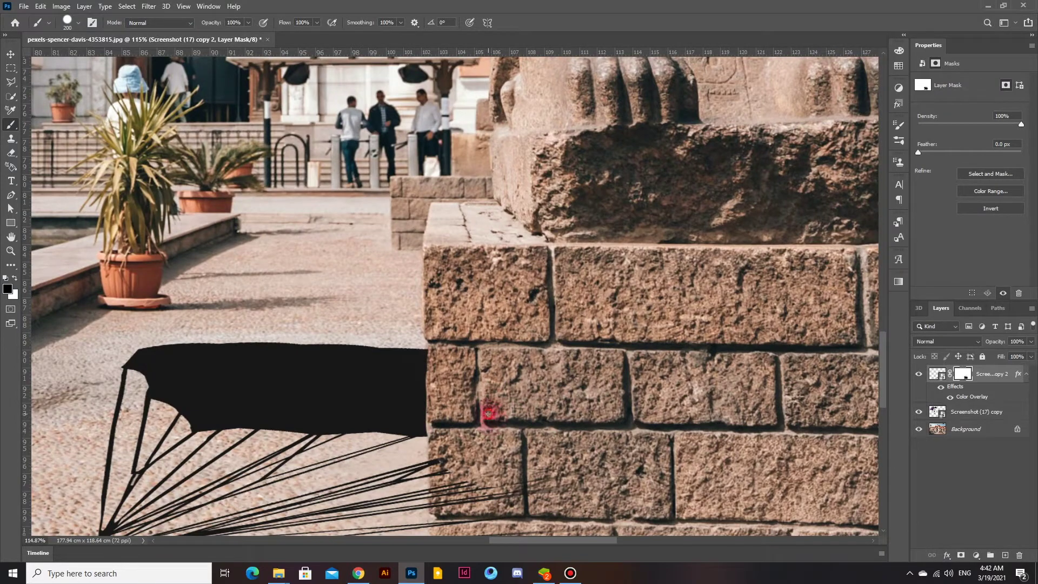
scroll(484, 476, "down", 3)
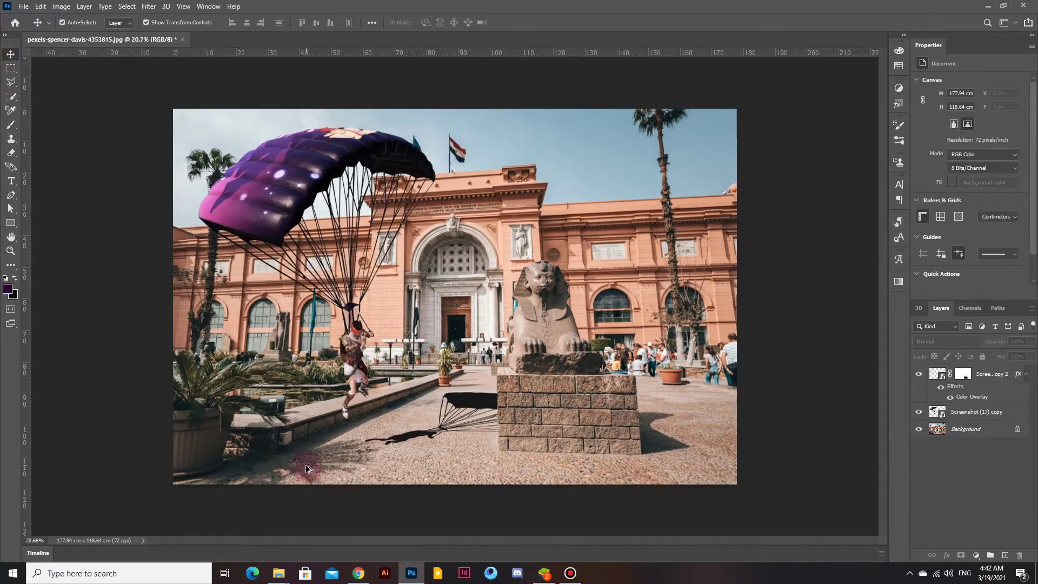
Step: Lower the shadow layer's opacity to 70%
left_click(992, 374)
left_click(1031, 341)
left_click_drag(1031, 354, 1012, 357)
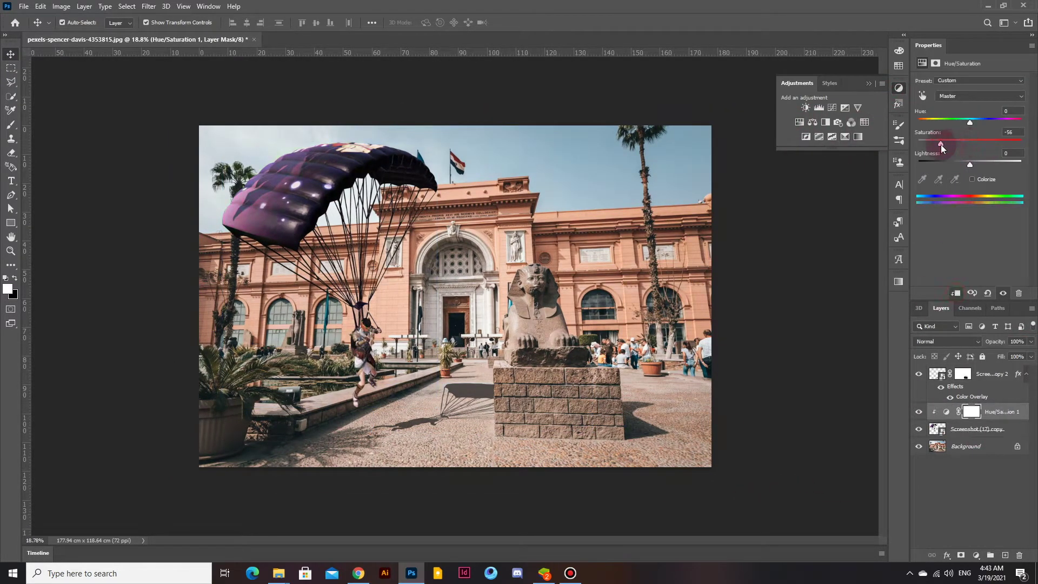
Step: Add a Hue/Saturation adjustment clipped to the museum photo, with Colorize off and saturation -16
left_click(1018, 446)
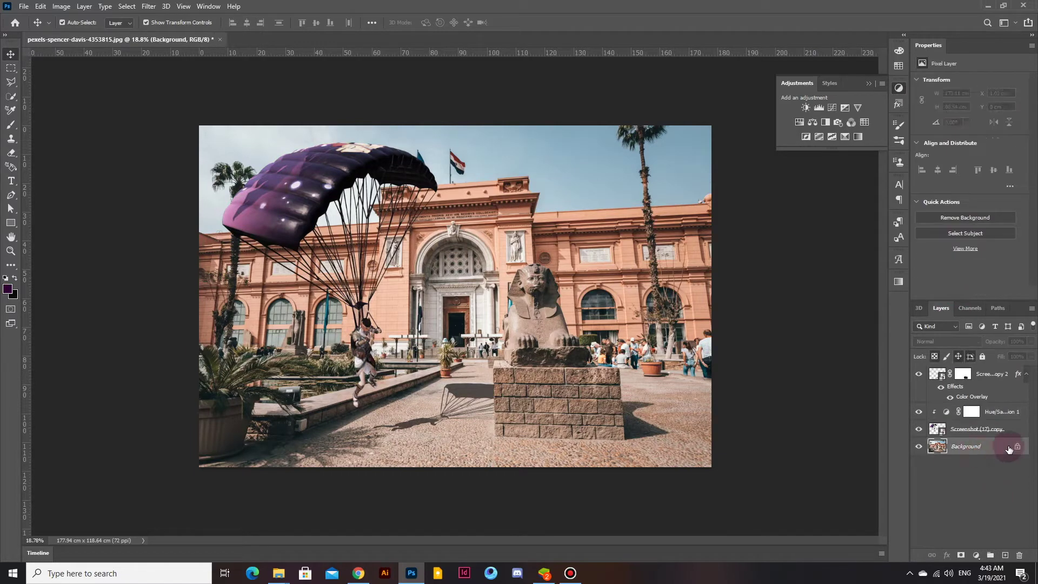
left_click(812, 122)
left_click(955, 292)
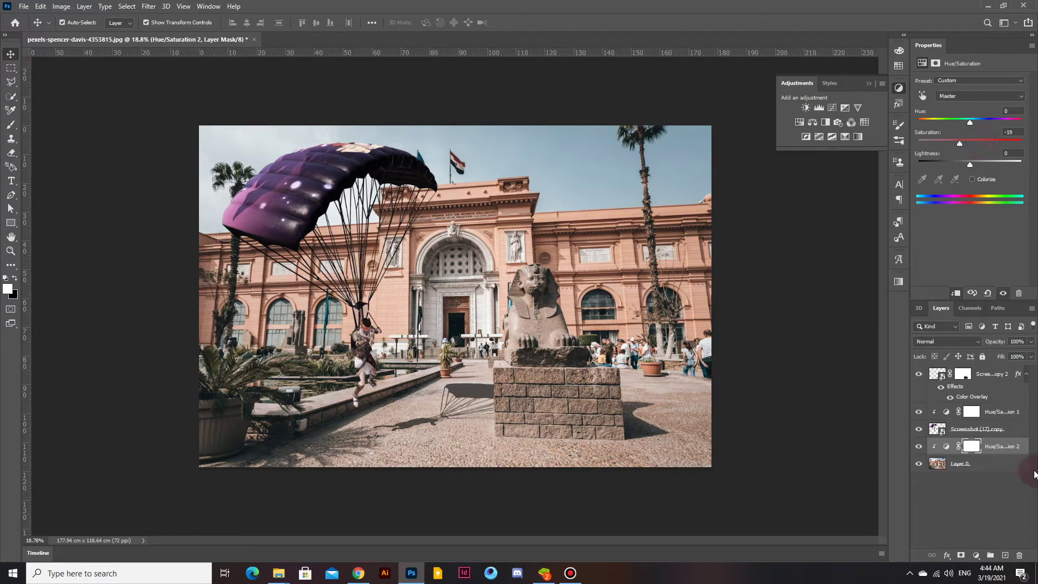
mouse_move(968, 124)
left_mouse_down()
mouse_move(1013, 128)
mouse_move(944, 130)
mouse_move(986, 125)
mouse_move(978, 128)
left_mouse_up()
left_click(984, 179)
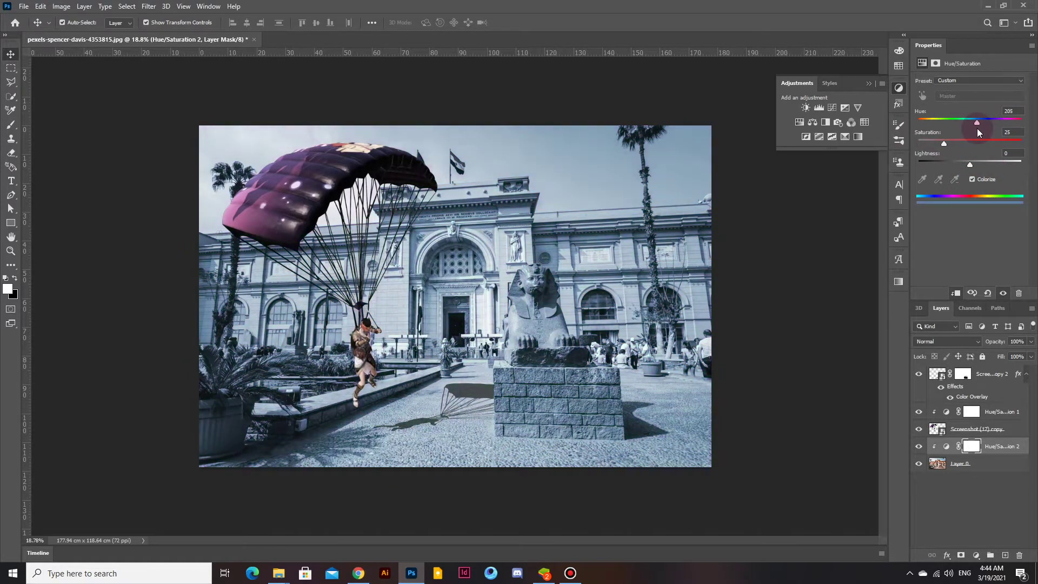
left_click(972, 179)
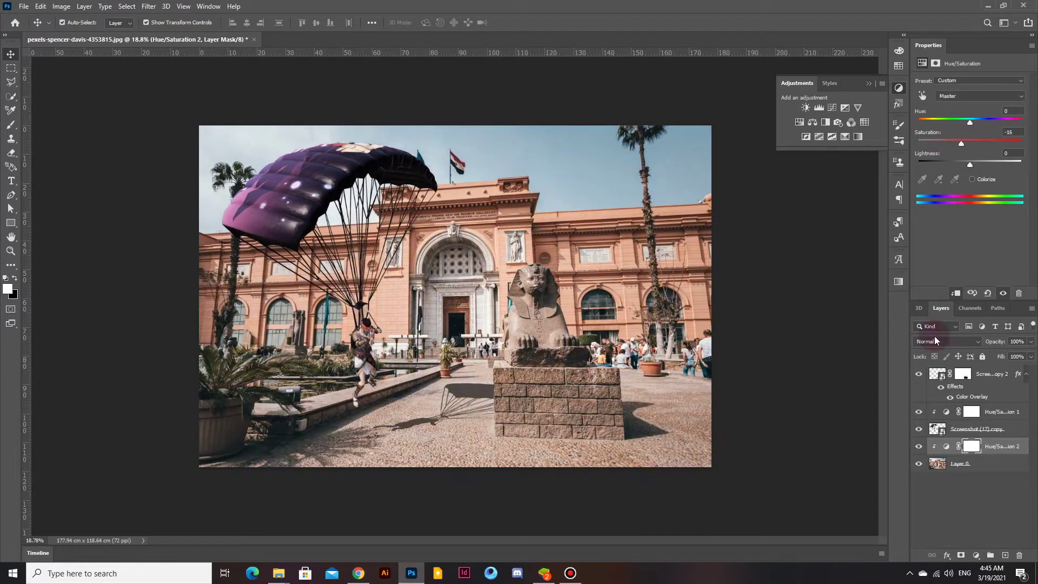
Step: Rotate the parachuting character upright and deselect its layer
left_click(393, 290)
key("ctrl+t")
mouse_move(220, 144)
left_mouse_down()
mouse_move(424, 161)
mouse_move(227, 151)
left_mouse_up()
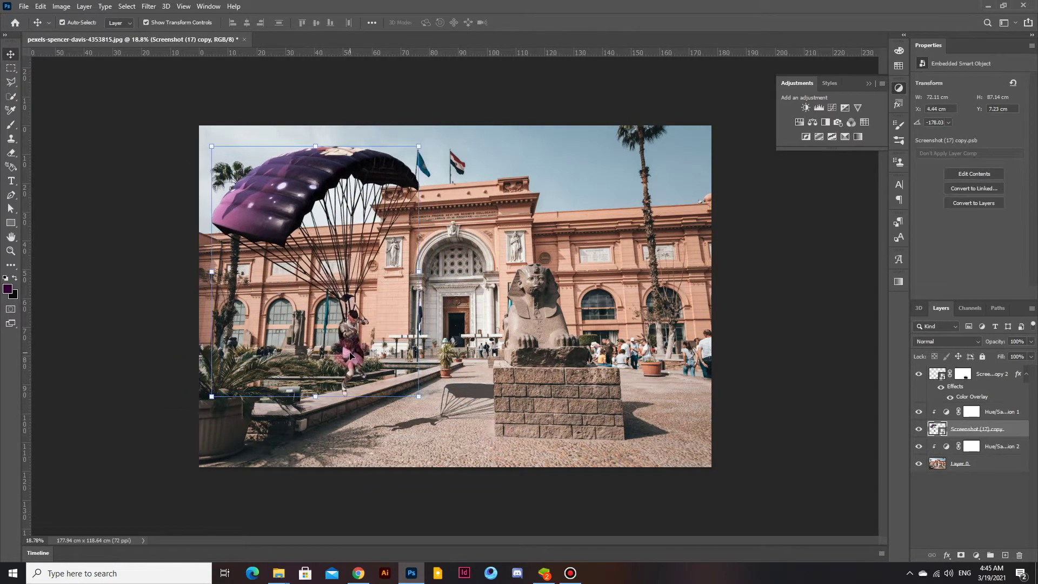
left_click(846, 135)
left_click(820, 337)
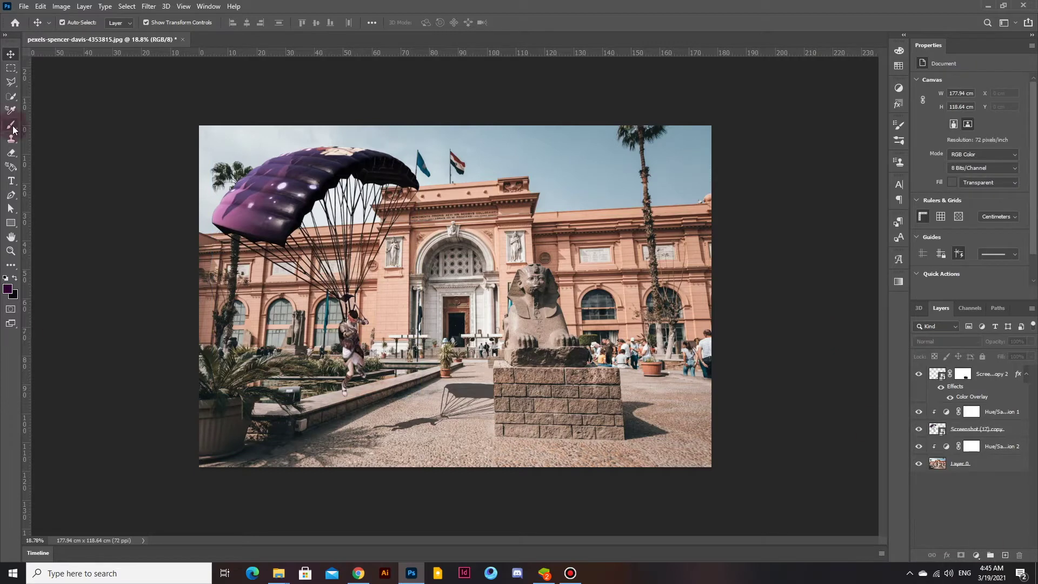
Step: Draw a full-canvas dark blue rectangle and reduce Hue/Saturation 1 saturation to -38
left_click(11, 223)
left_click_drag(198, 122, 714, 468)
left_click(950, 158)
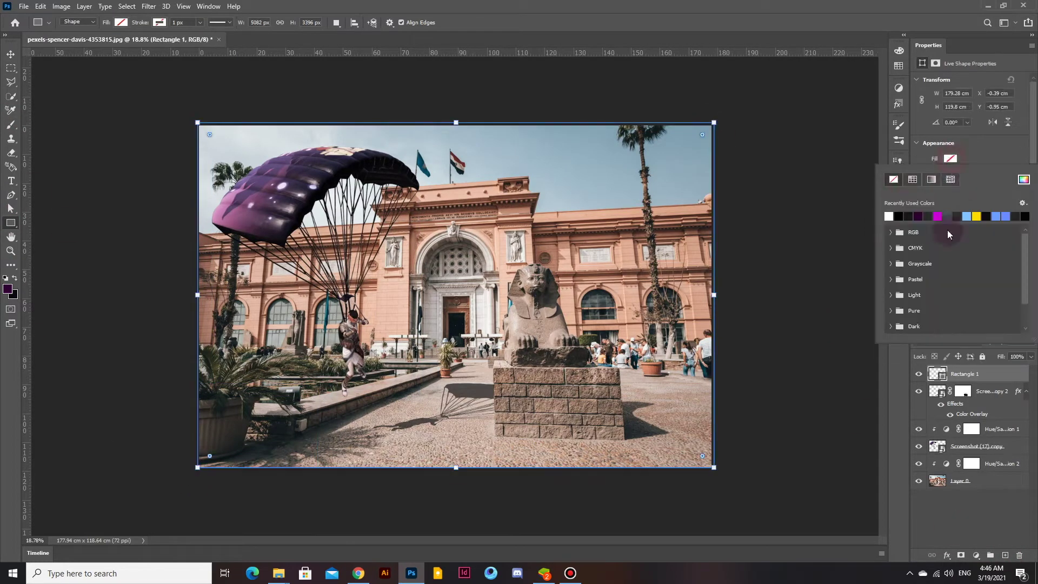
left_click(996, 216)
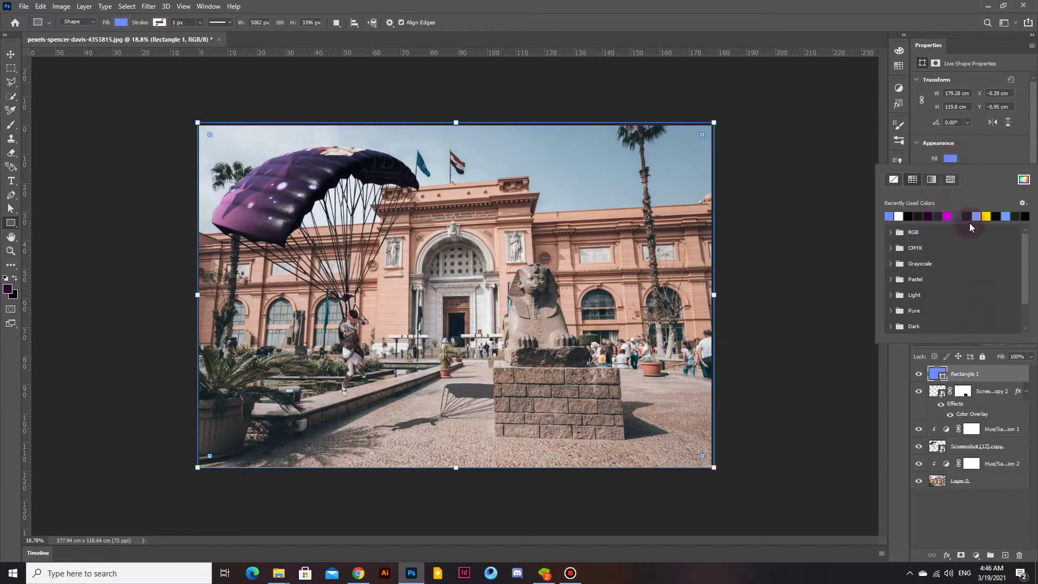
left_click(1024, 179)
left_click(984, 135)
left_click(877, 361)
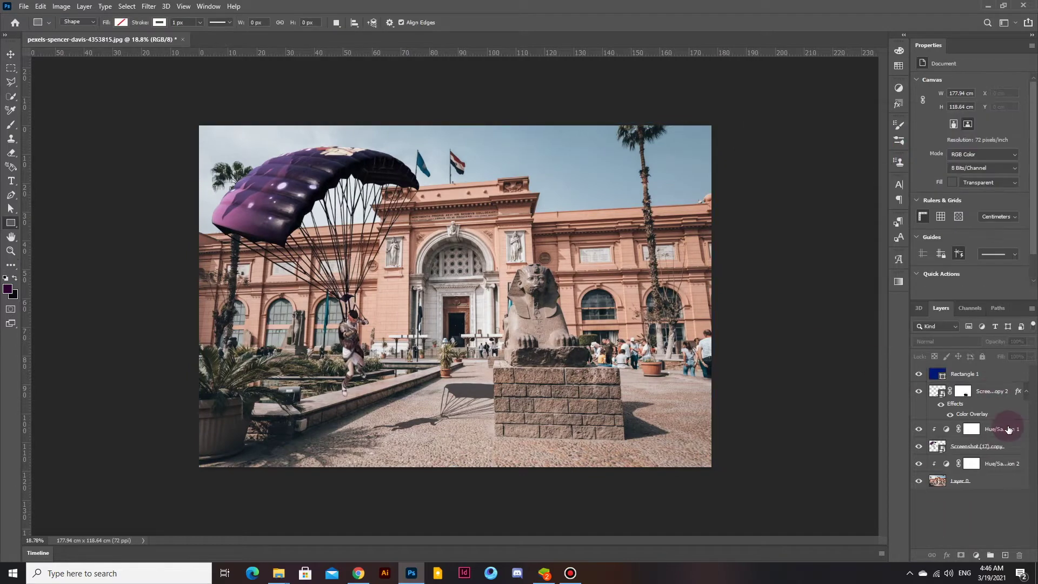
left_click(971, 463)
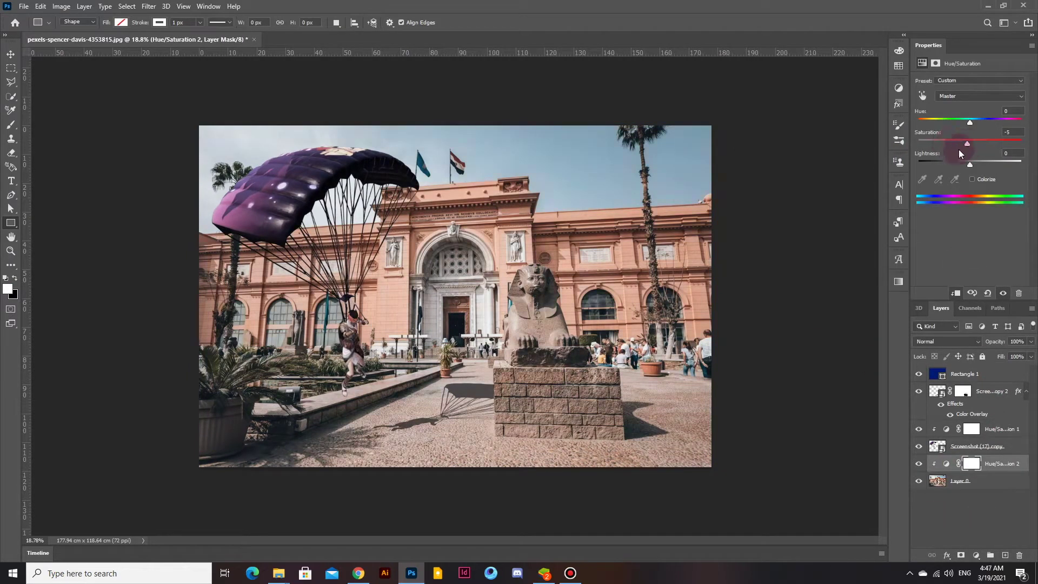
key("v")
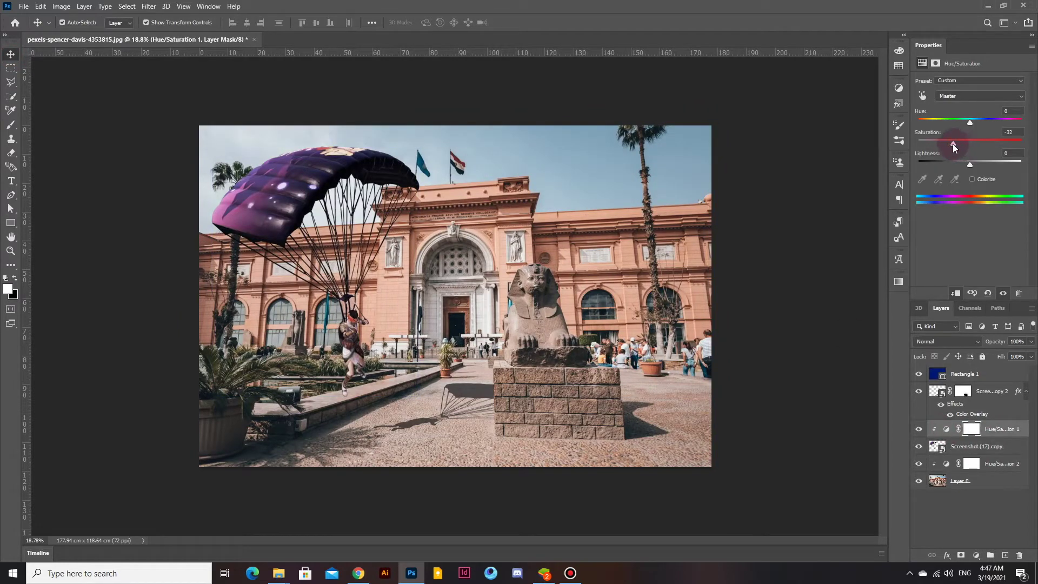
Step: On a new layer, paint a soft black vignette around the edges and erase it at top-left
key("ctrl+shift+alt+n")
key("b")
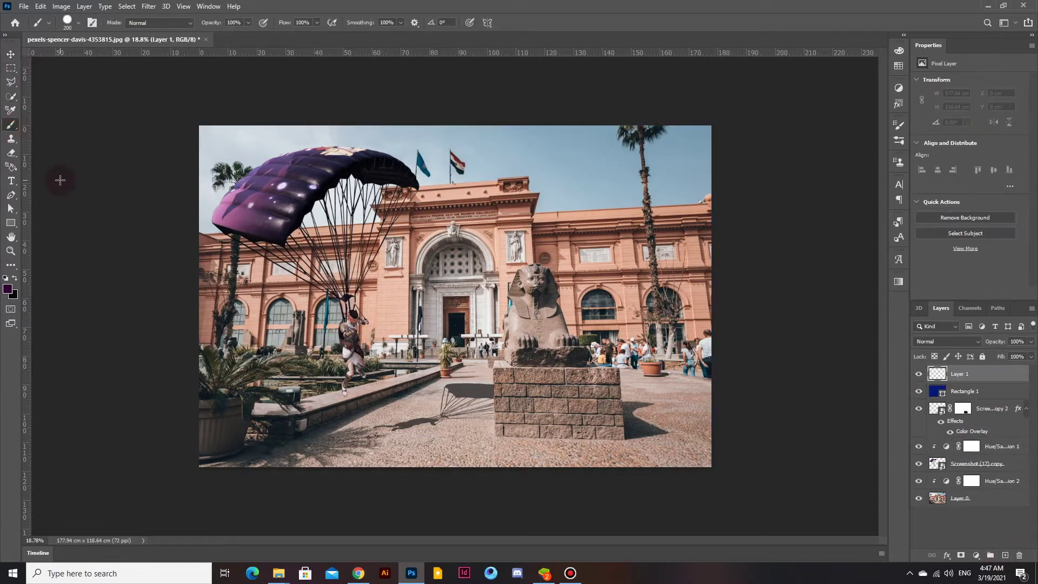
left_click(8, 289)
key("Return")
left_click(272, 179)
left_click_drag(250, 25, 238, 37)
key("bracketright")
key("bracketright")
key("bracketright")
mouse_move(227, 141)
left_mouse_down()
mouse_move(544, 127)
mouse_move(389, 478)
mouse_move(651, 167)
mouse_move(173, 411)
left_mouse_up()
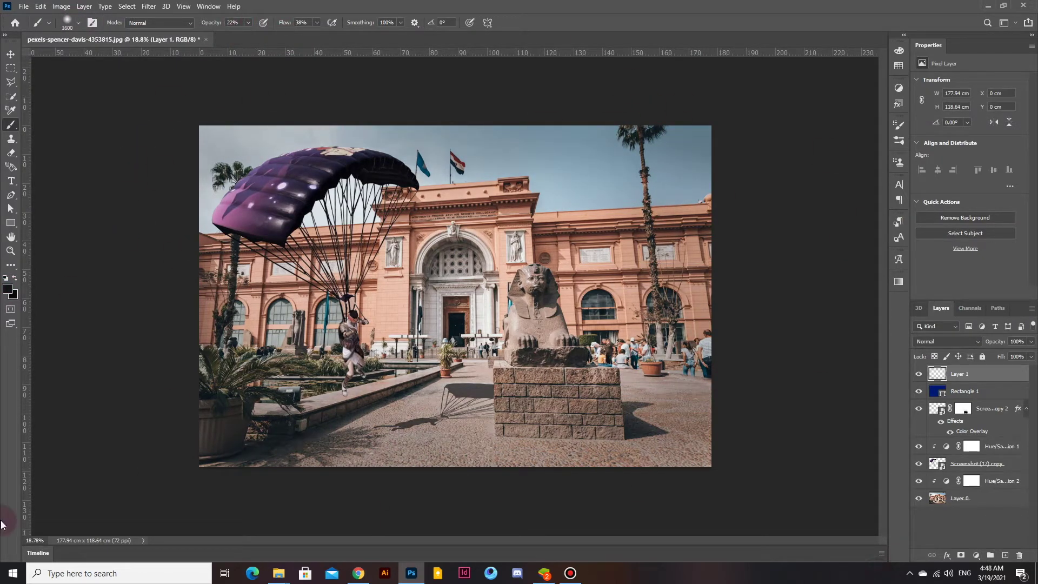
mouse_move(675, 162)
left_mouse_down()
mouse_move(273, 125)
mouse_move(312, 518)
left_mouse_up()
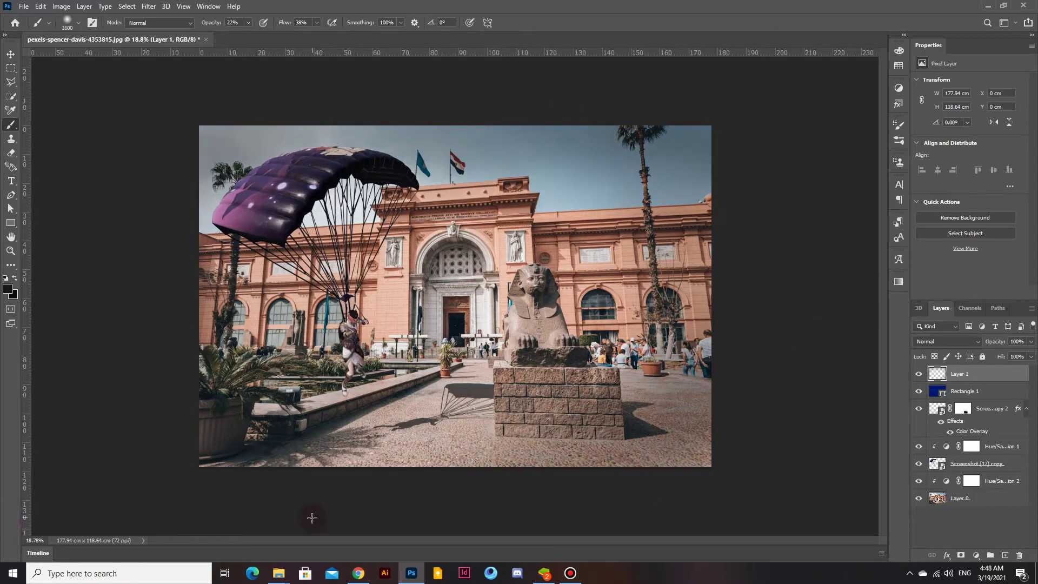
key("e")
left_click_drag(303, 135, 214, 172)
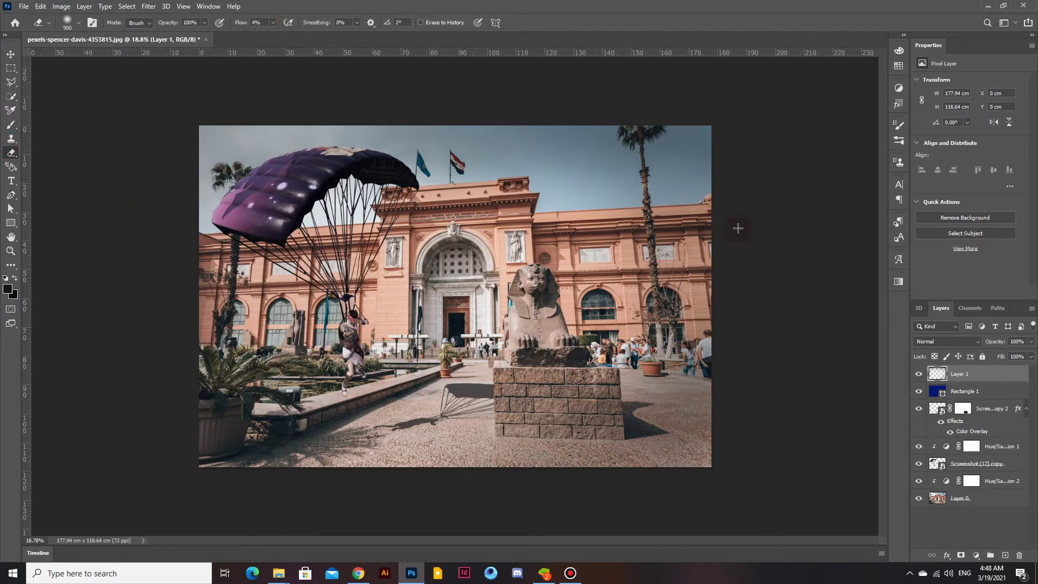
Step: Group all layers into Group 1, duplicate it and convert the copy to a smart object
left_click(11, 54)
key("ctrl+g")
right_click(965, 371)
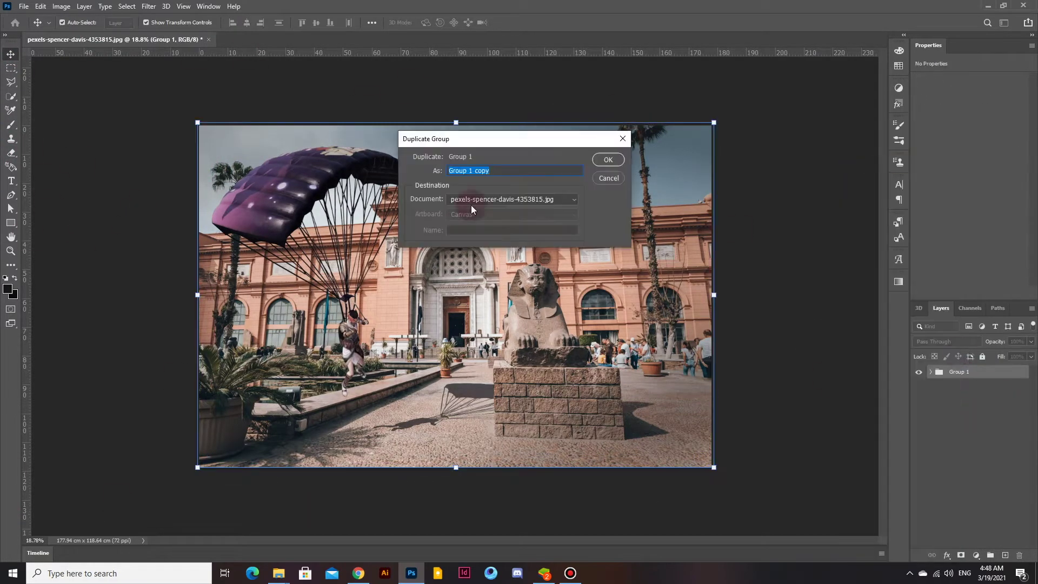
key("Return")
left_click(148, 7)
right_click(965, 371)
left_click(950, 137)
Step: Apply a Camera Raw Filter adding contrast, warmth, clarity, a tone curve, grain 75 and vignetting
left_click(148, 7)
left_click(177, 87)
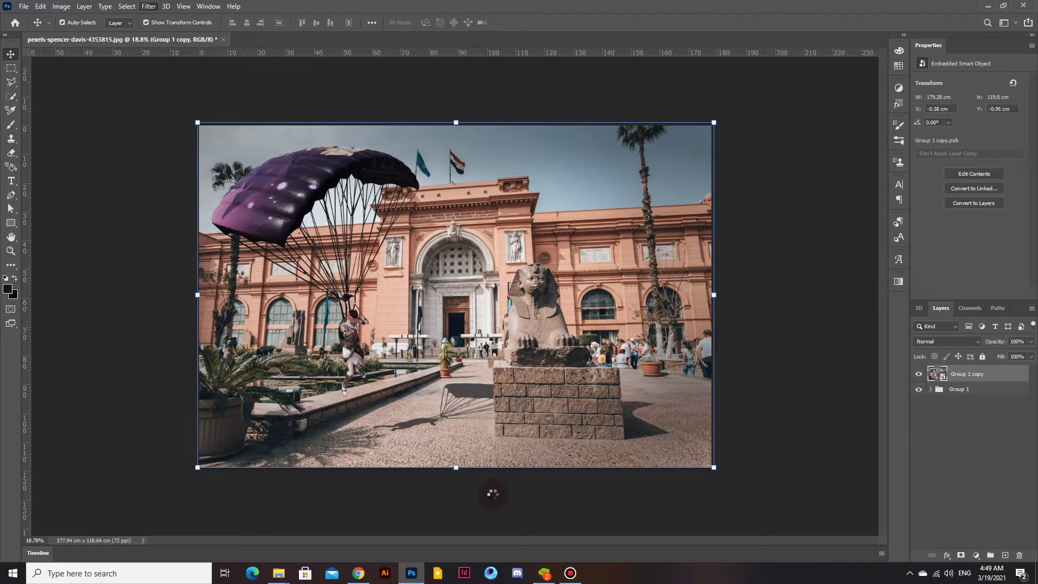
mouse_move(865, 271)
left_mouse_down()
mouse_move(884, 274)
mouse_move(871, 290)
left_mouse_up()
left_click_drag(861, 206, 866, 212)
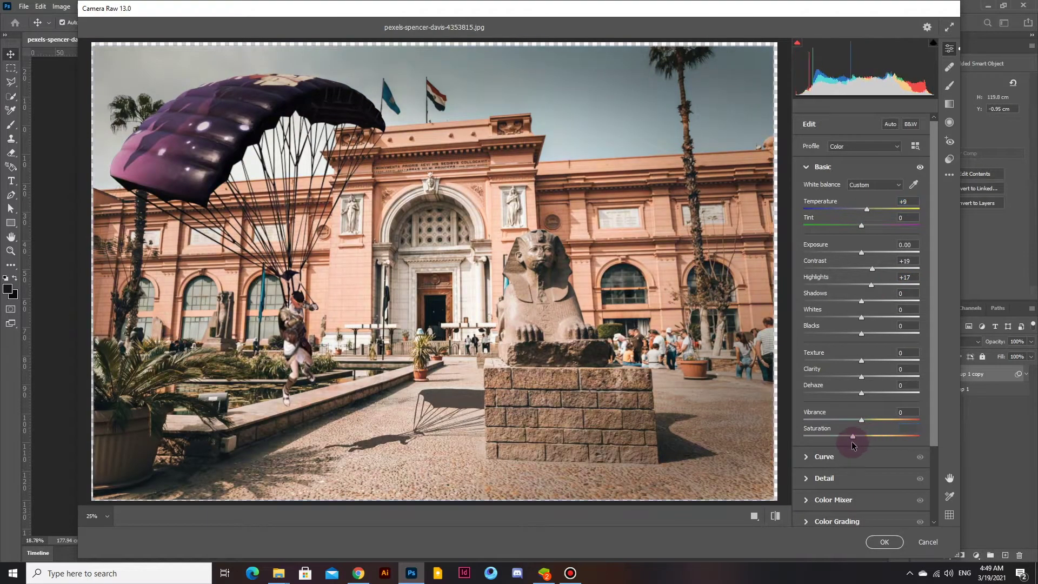
left_click_drag(890, 381, 876, 384)
left_click(824, 456)
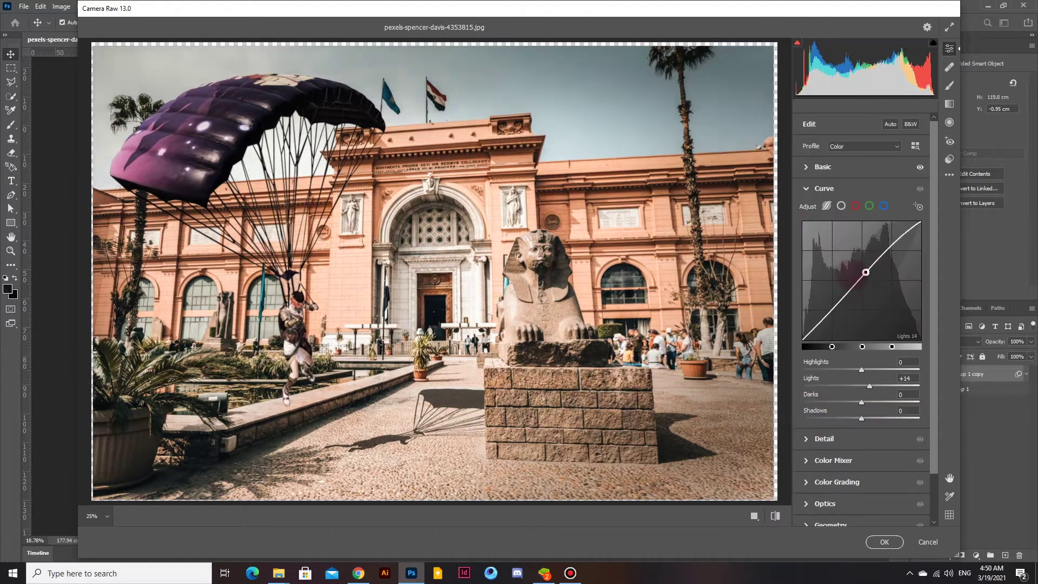
left_click_drag(866, 281, 899, 295)
left_click(813, 189)
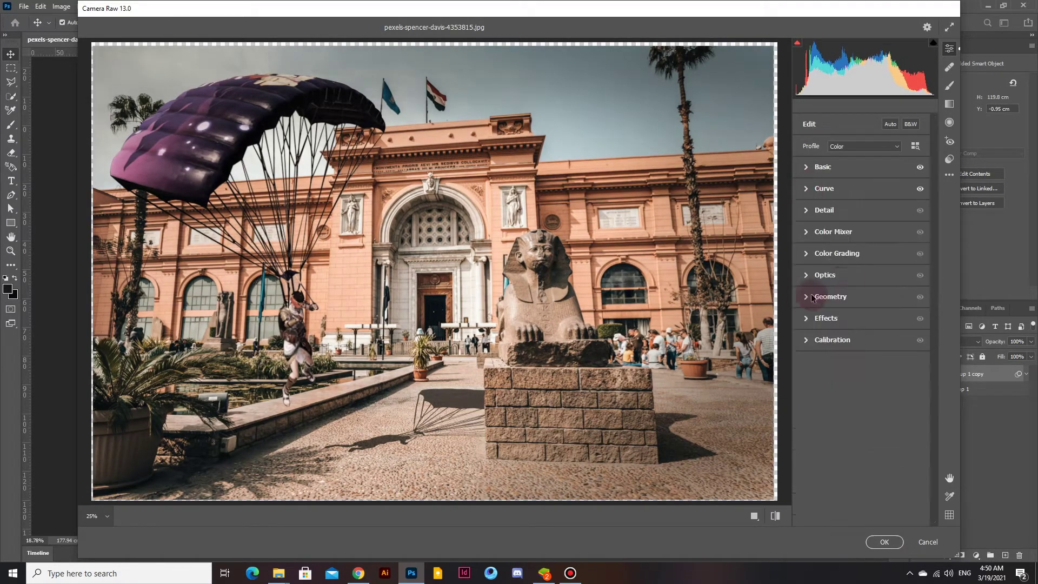
left_click(814, 318)
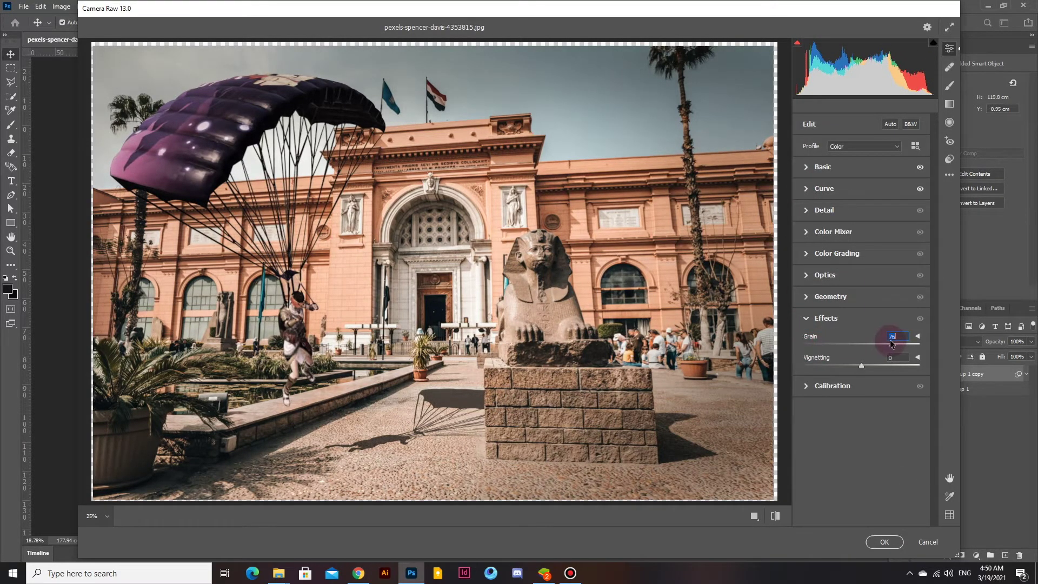
mouse_move(861, 366)
left_mouse_down()
mouse_move(842, 368)
mouse_move(850, 368)
left_mouse_up()
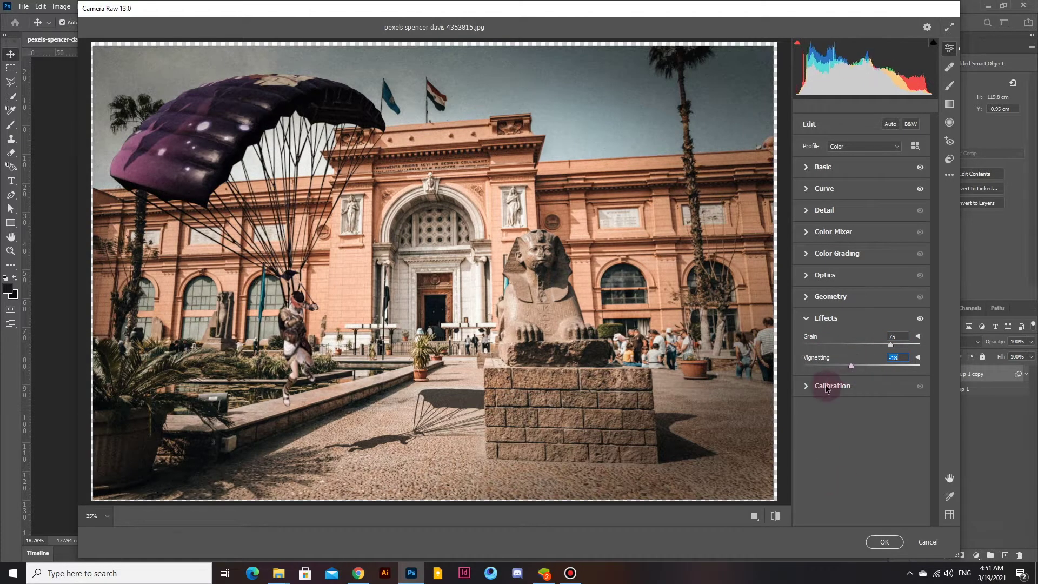
left_click(883, 541)
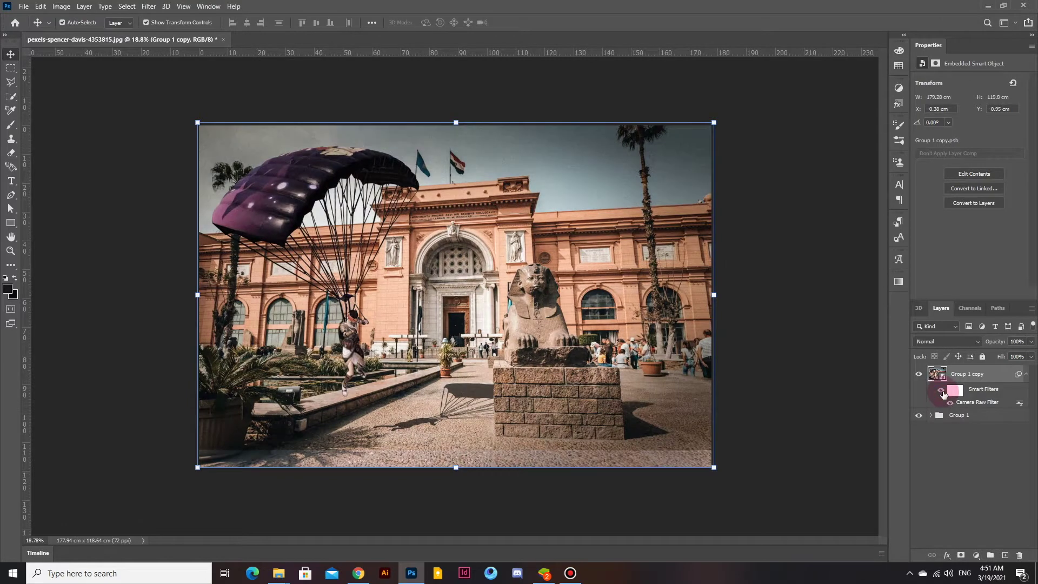
Step: Hide the graded copy and distort the Screenshot (17) copy layer inside Group 1
left_click(922, 469)
left_click(919, 374)
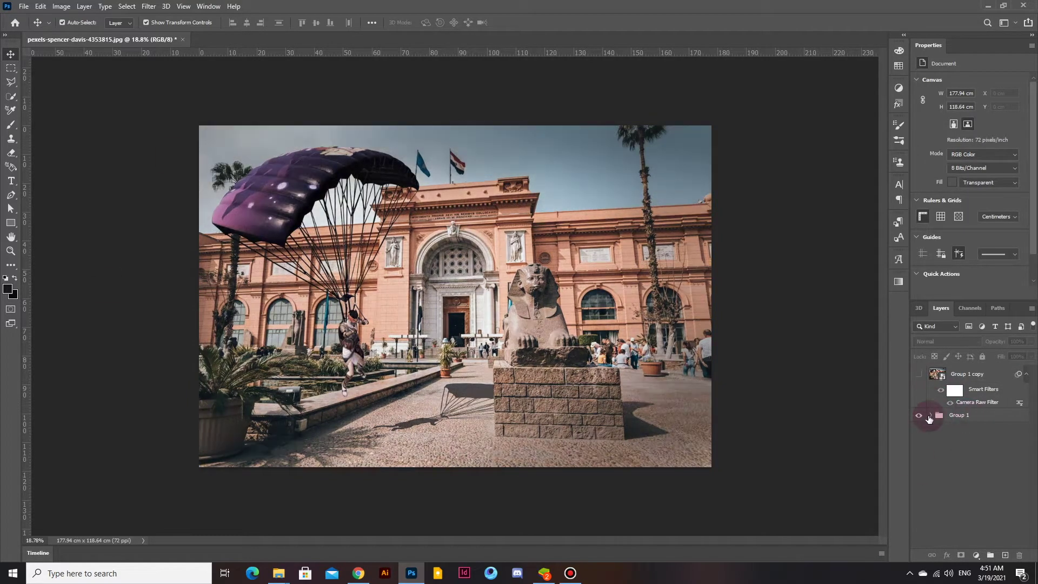
left_click(929, 415)
left_click(985, 505)
key("ctrl+t")
left_click_drag(402, 391, 515, 436)
left_click_drag(218, 141, 220, 155)
left_click_drag(426, 153, 415, 178)
mouse_move(121, 428)
left_mouse_down()
mouse_move(132, 423)
mouse_move(70, 451)
left_mouse_up()
left_click_drag(415, 179, 443, 185)
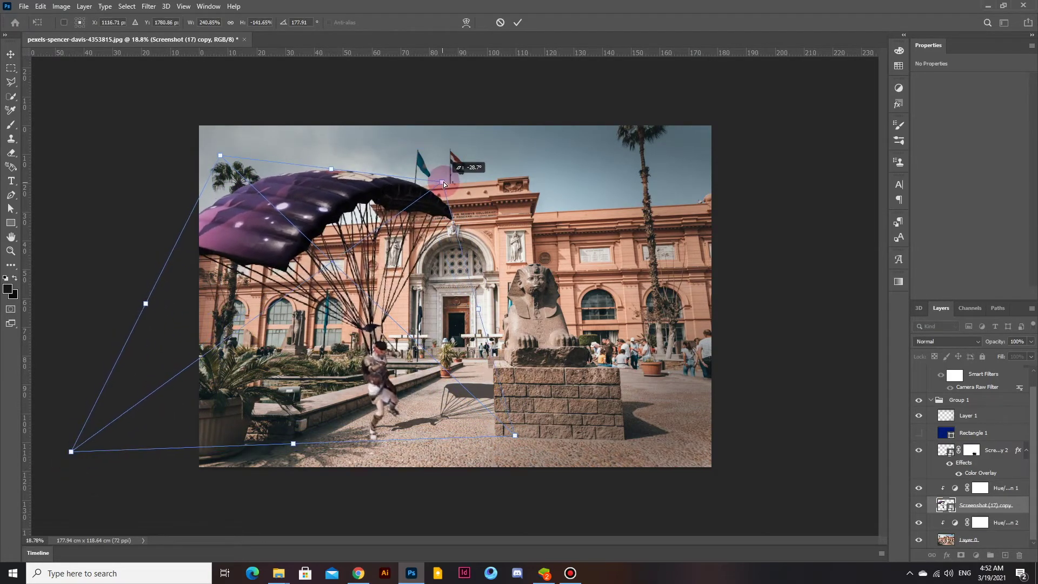
left_click_drag(146, 303, 179, 321)
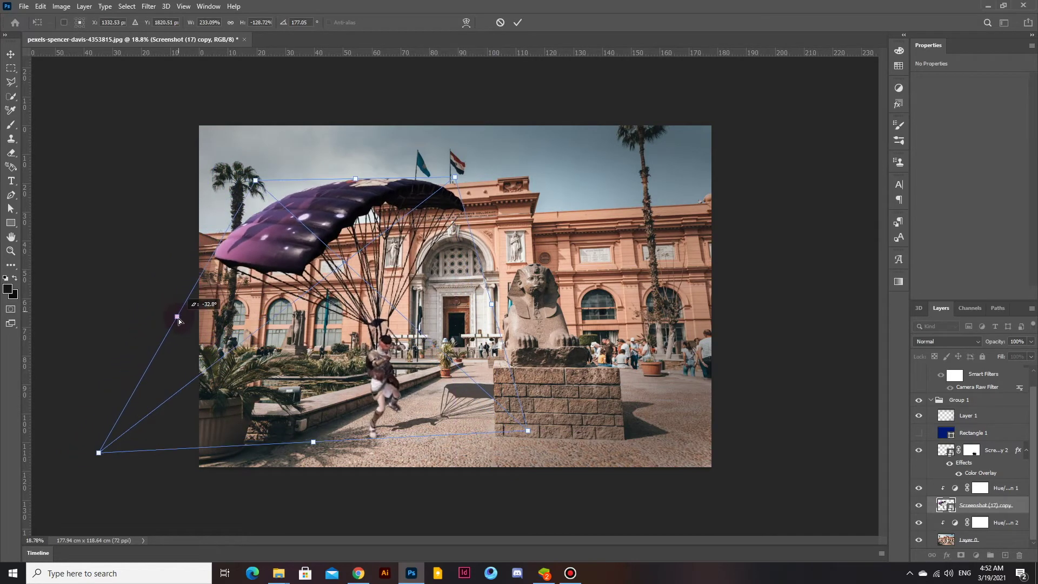
left_click(517, 22)
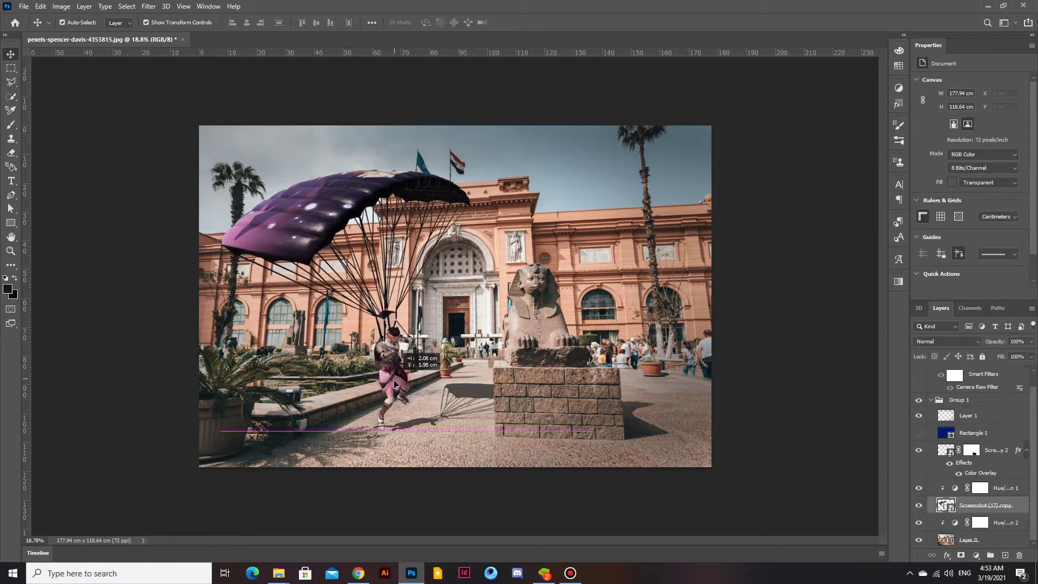
Step: Move the shadow lower in the layer stack and place it under the character's feet
left_click_drag(426, 427, 420, 437)
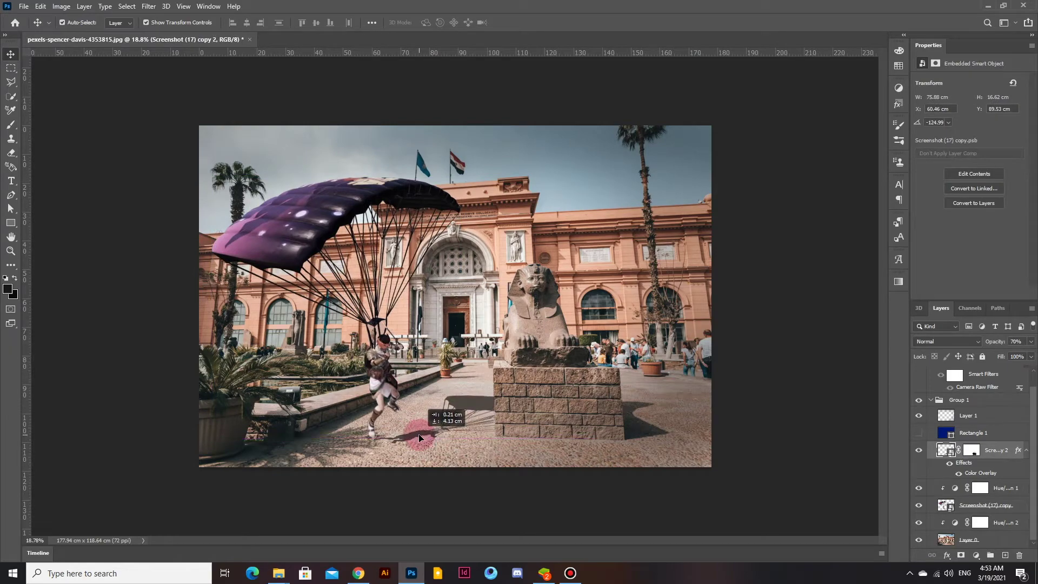
key("ctrl+[")
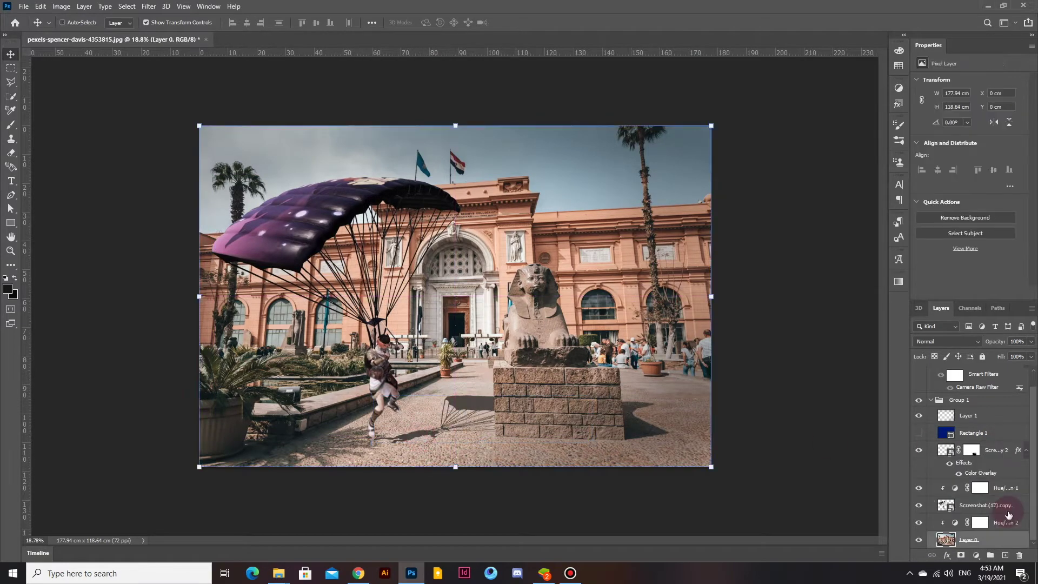
scroll(413, 436, "up", 3)
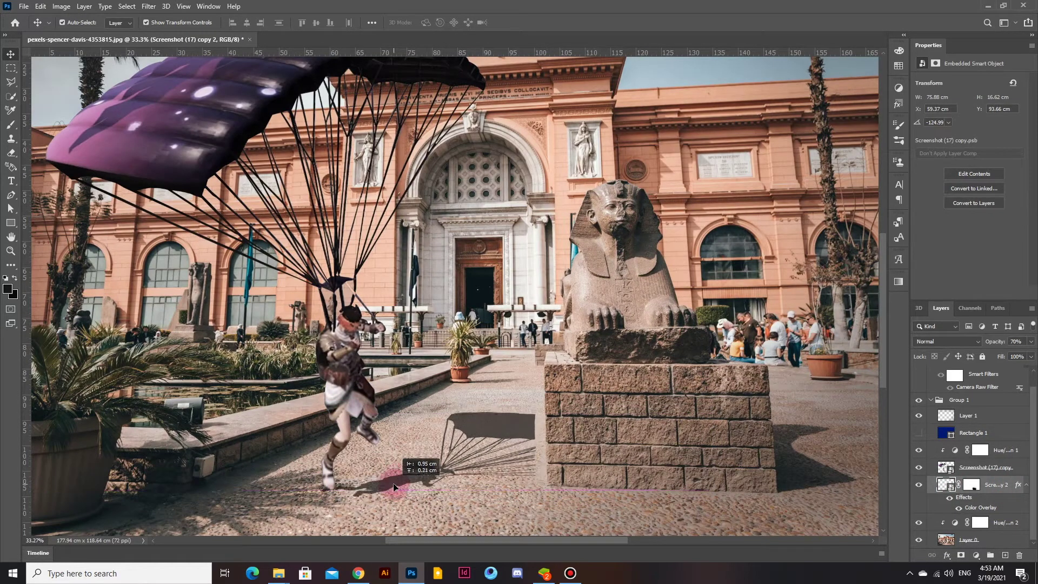
left_click_drag(412, 436, 404, 488)
scroll(404, 488, "down", 3)
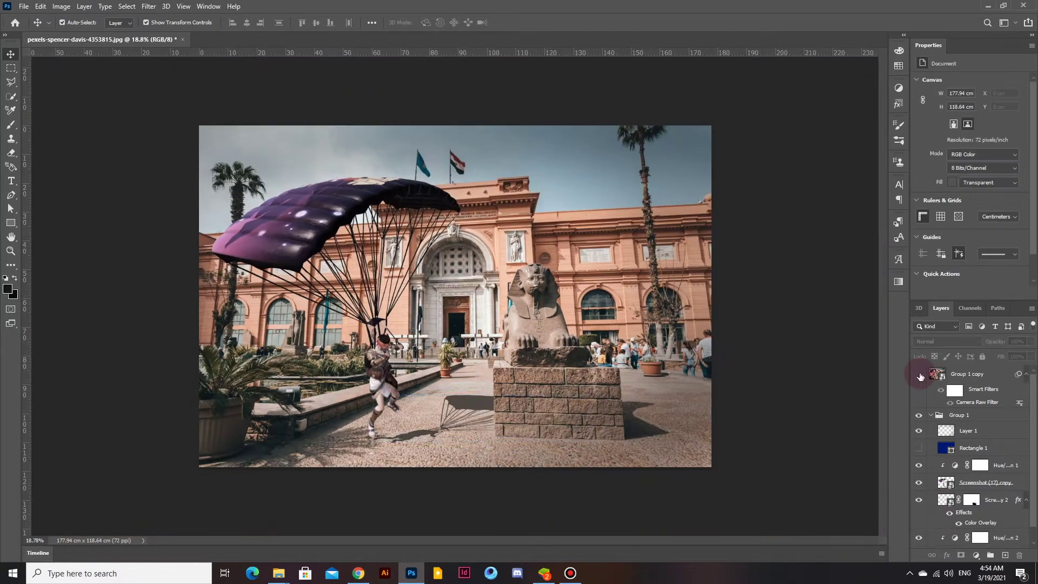
left_click(919, 374)
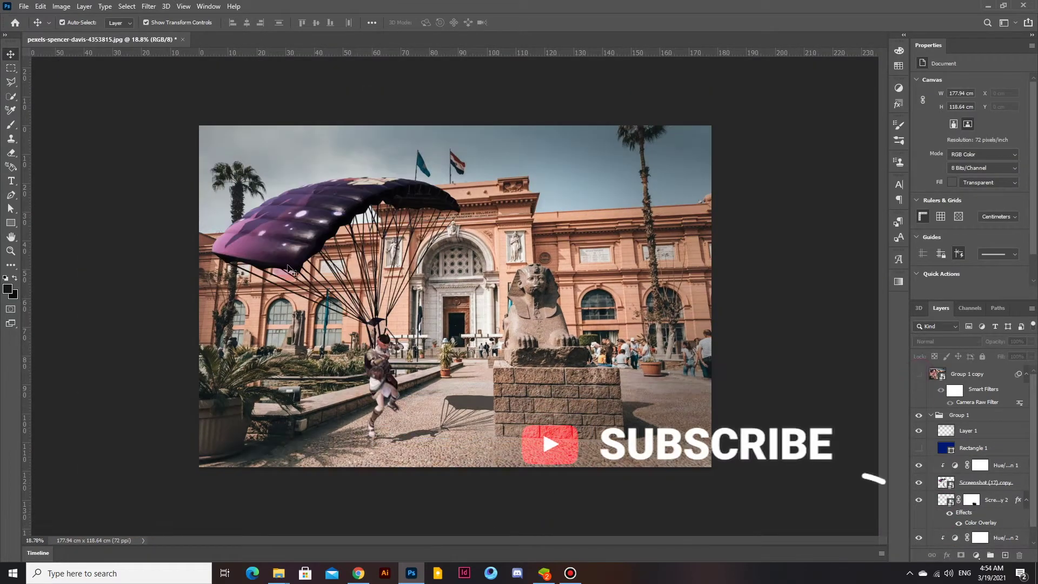
Step: Tilt the parachute's upper-left corner so it hangs more upright, then deselect all layers
left_click(979, 468)
key("ctrl+t")
left_click_drag(225, 180, 286, 191)
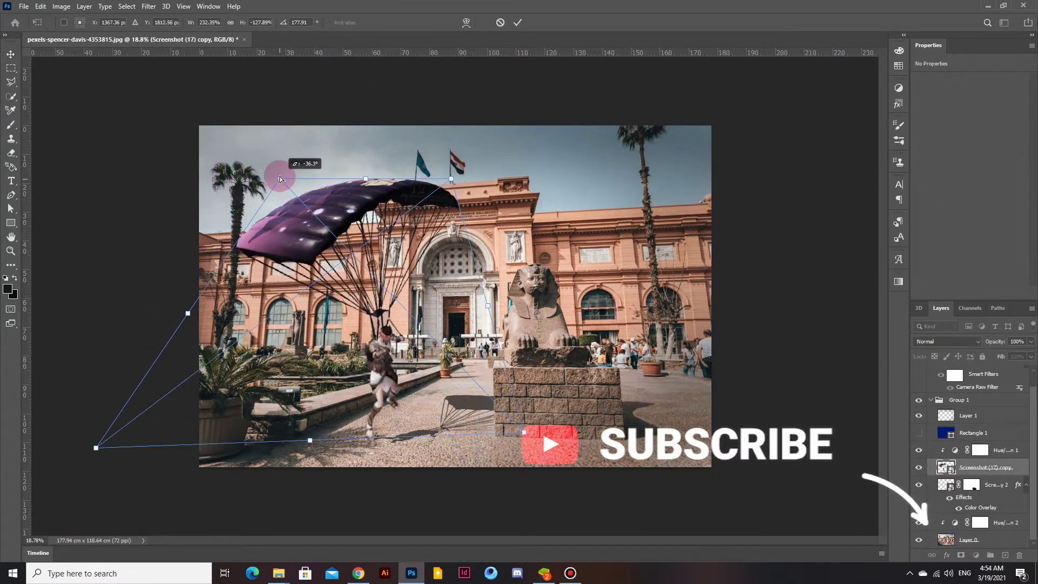
left_click(518, 22)
left_click(449, 492)
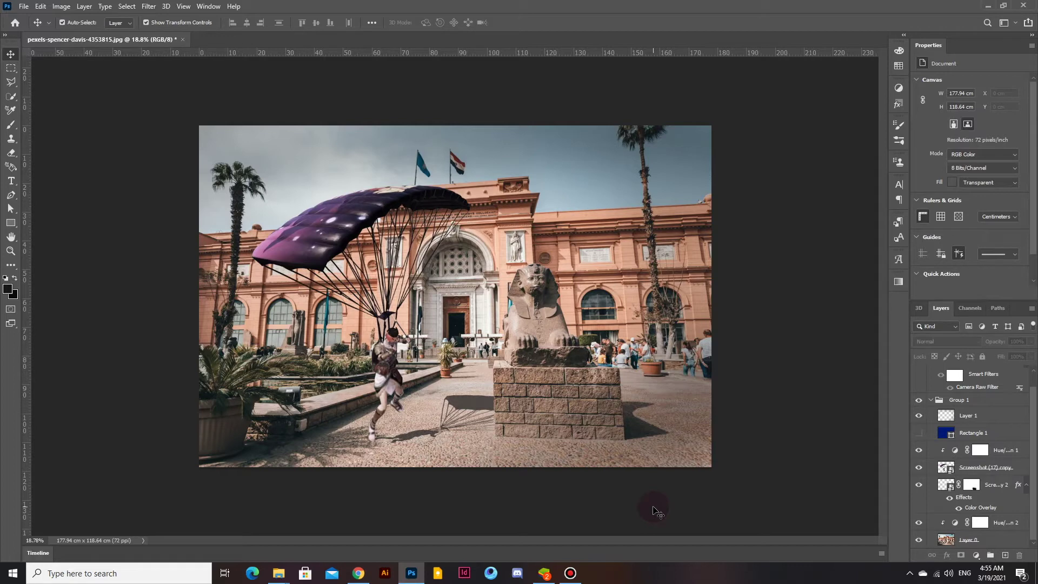
Step: Skew the ground shadow layer leftward along the ground
left_click(463, 406)
key("ctrl+t")
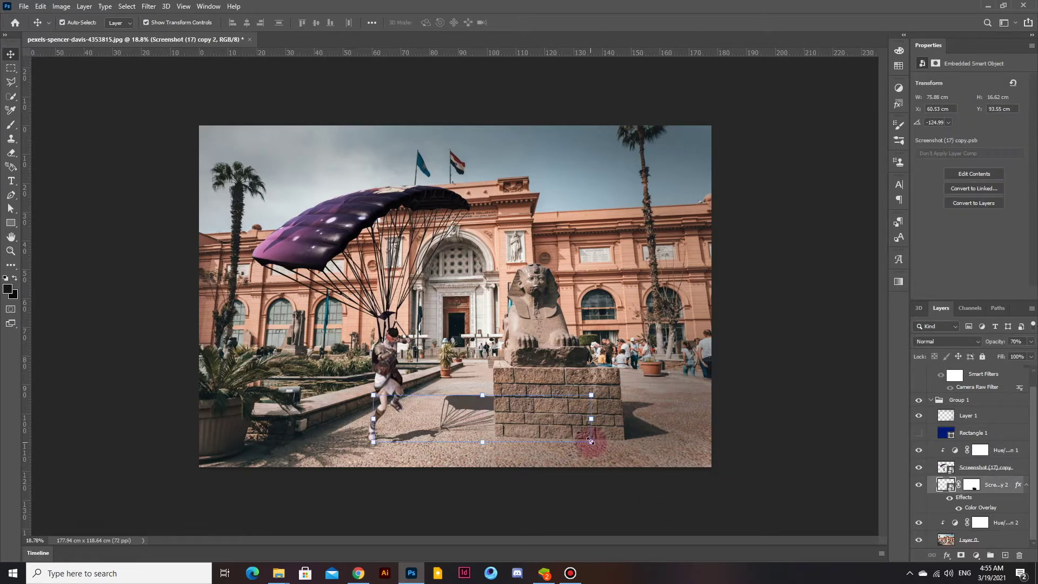
mouse_move(591, 438)
left_mouse_down()
mouse_move(576, 423)
mouse_move(550, 429)
left_mouse_up()
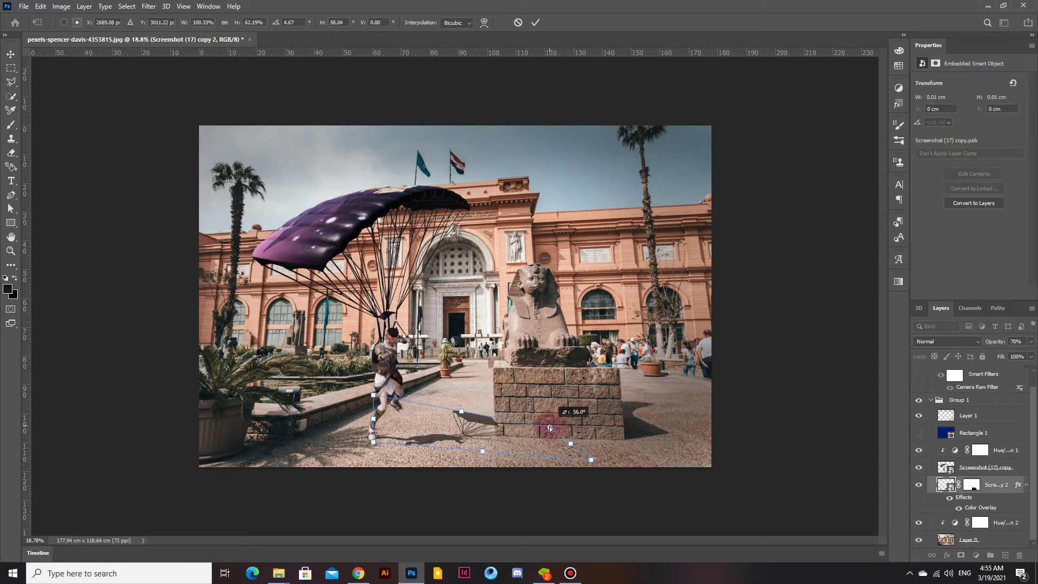
left_click_drag(591, 462, 541, 428)
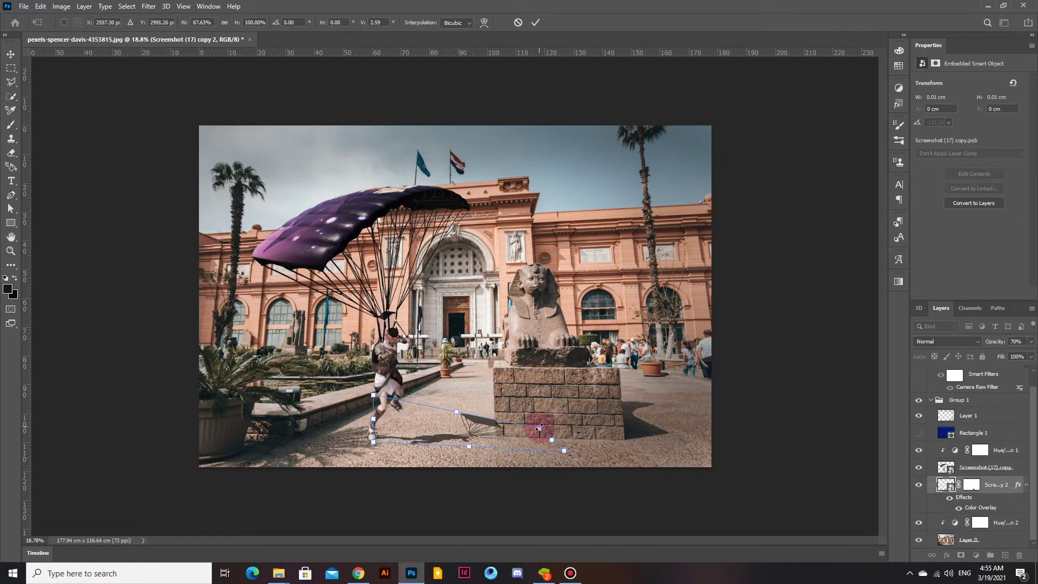
left_click(647, 507)
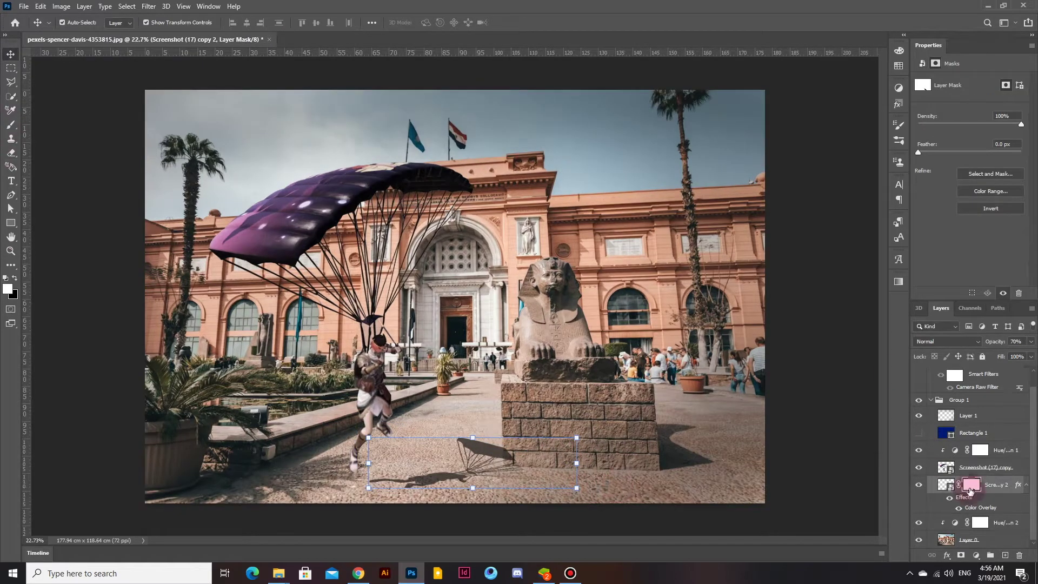
Step: Distort the shadow's corners so it stretches long and flat to the pedestal
left_click_drag(576, 488, 616, 472)
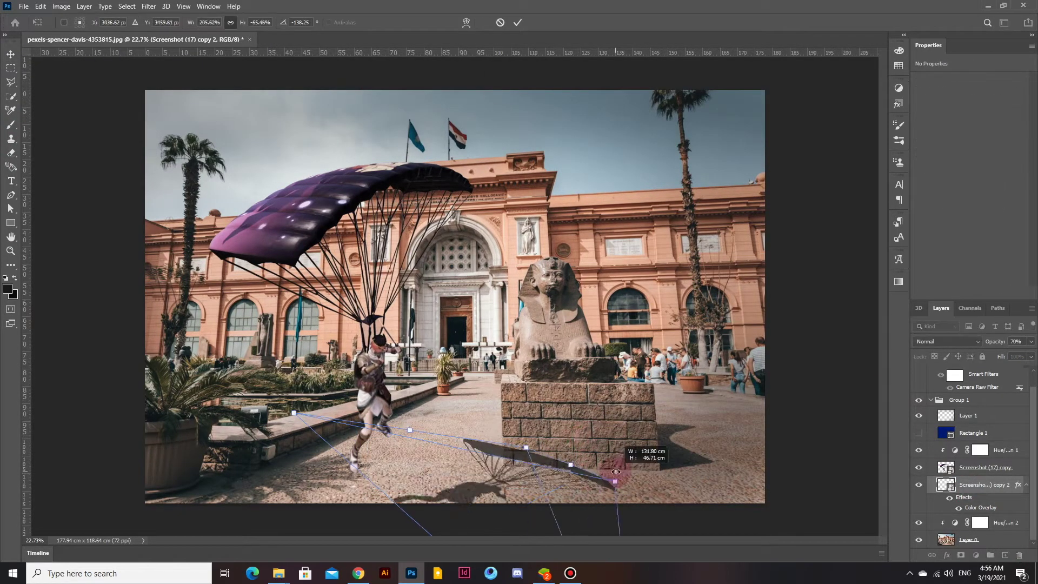
scroll(616, 472, "down", 3)
mouse_move(475, 472)
left_mouse_down()
mouse_move(453, 443)
mouse_move(624, 479)
left_mouse_up()
scroll(443, 424, "up", 3)
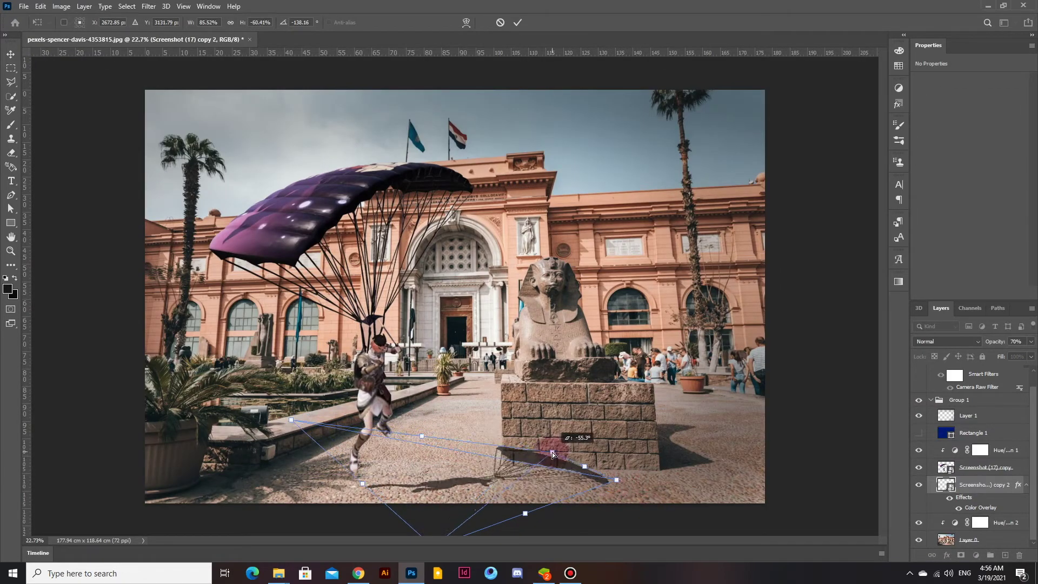
left_click_drag(552, 452, 691, 509)
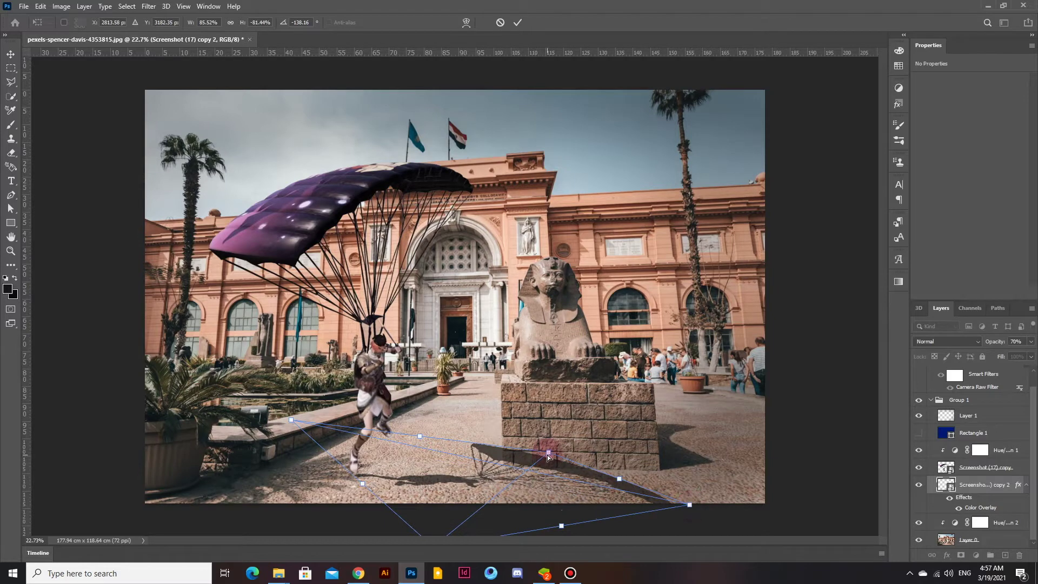
left_click_drag(291, 419, 420, 481)
key("Return")
scroll(433, 438, "down", 2)
left_click_drag(432, 436, 433, 438)
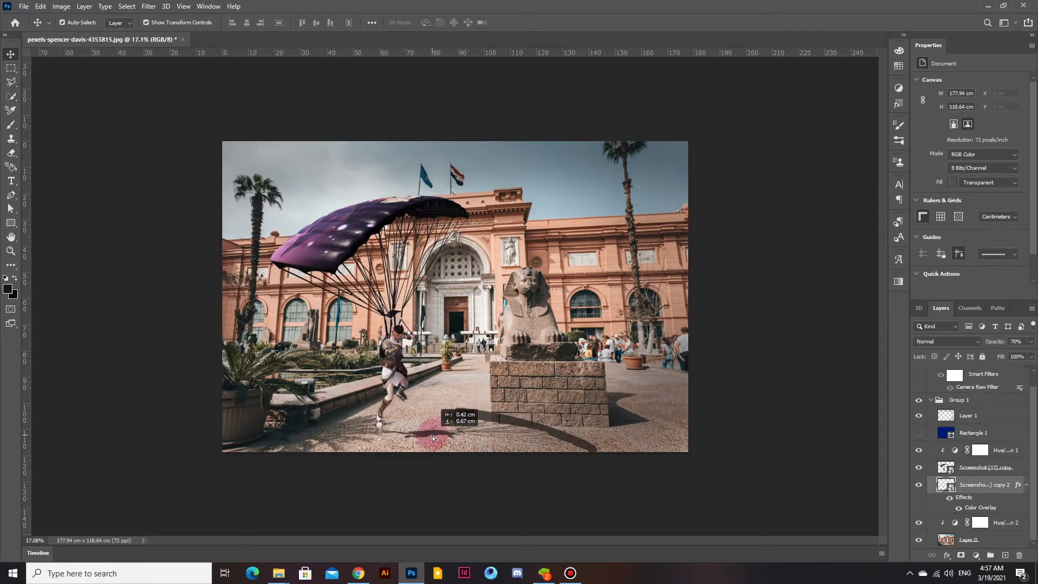
scroll(432, 438, "up", 1)
Step: Add a mask to the shadow layer and try a gradient fade twice, undoing both
left_click(961, 555)
left_click(10, 265)
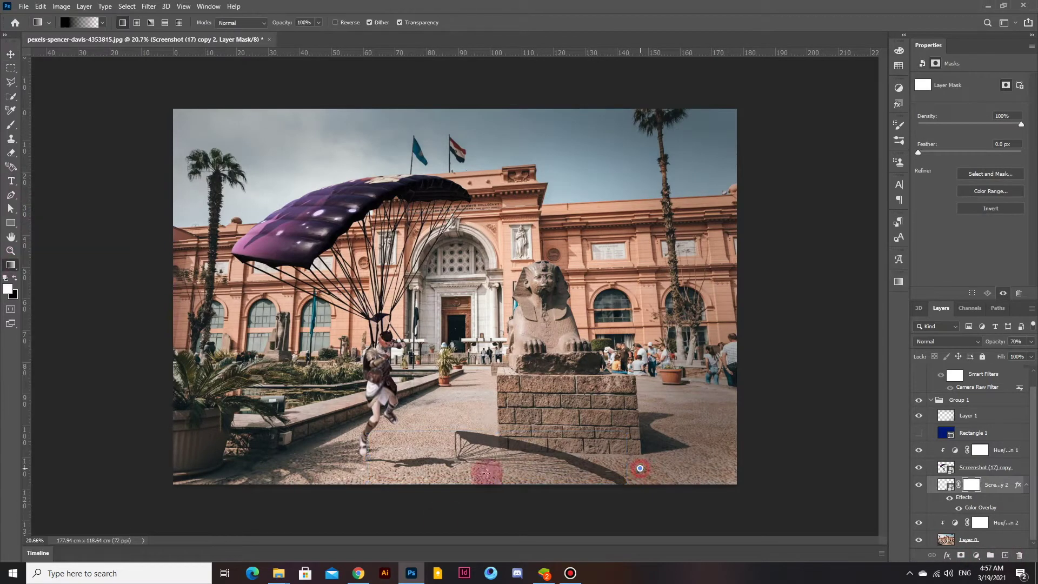
left_click_drag(757, 464, 410, 475)
key("ctrl+z")
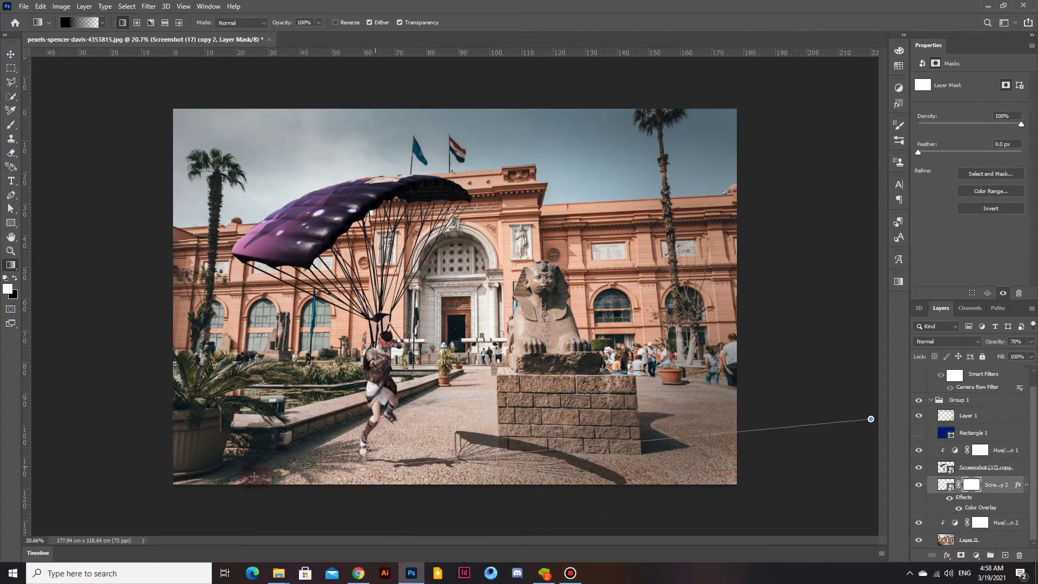
left_click_drag(255, 476, 254, 478)
key("ctrl+z")
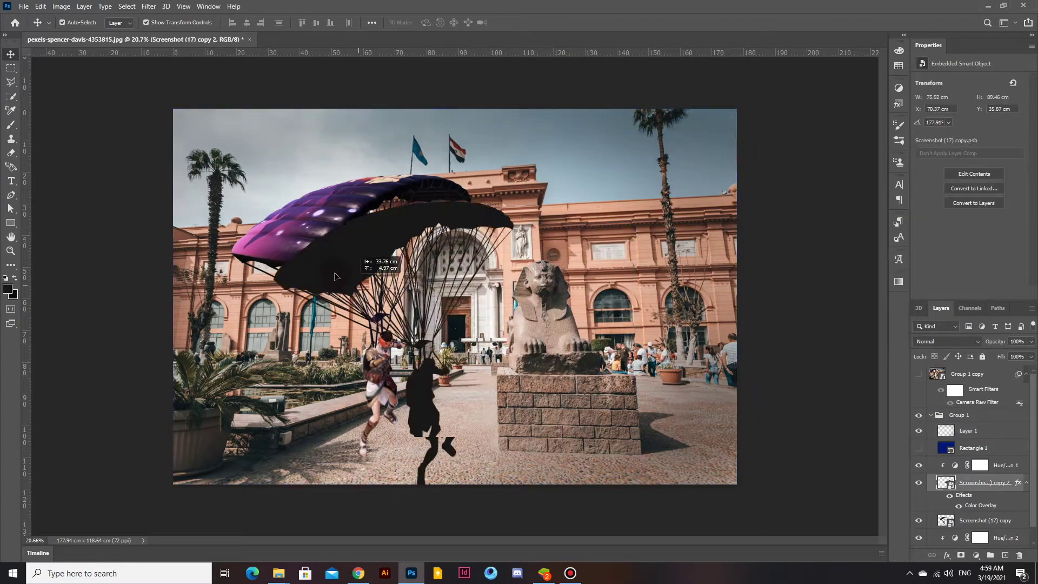
Step: Flatten the shadow into a low ground streak and move its layer below the character
mouse_move(276, 201)
left_mouse_down()
mouse_move(581, 466)
mouse_move(455, 450)
left_mouse_up()
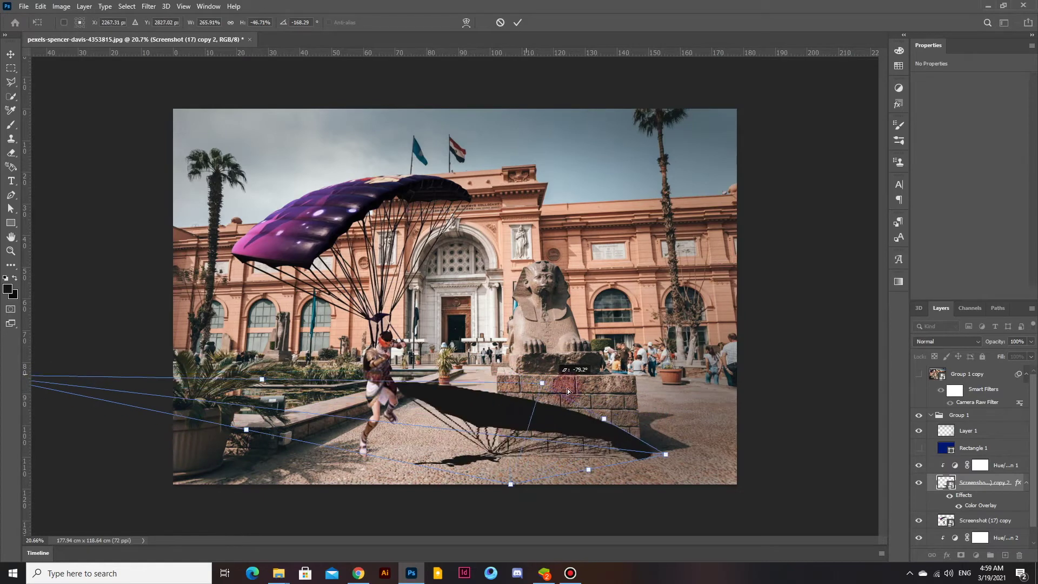
mouse_move(454, 450)
left_mouse_down()
mouse_move(665, 477)
mouse_move(367, 414)
mouse_move(402, 413)
left_mouse_up()
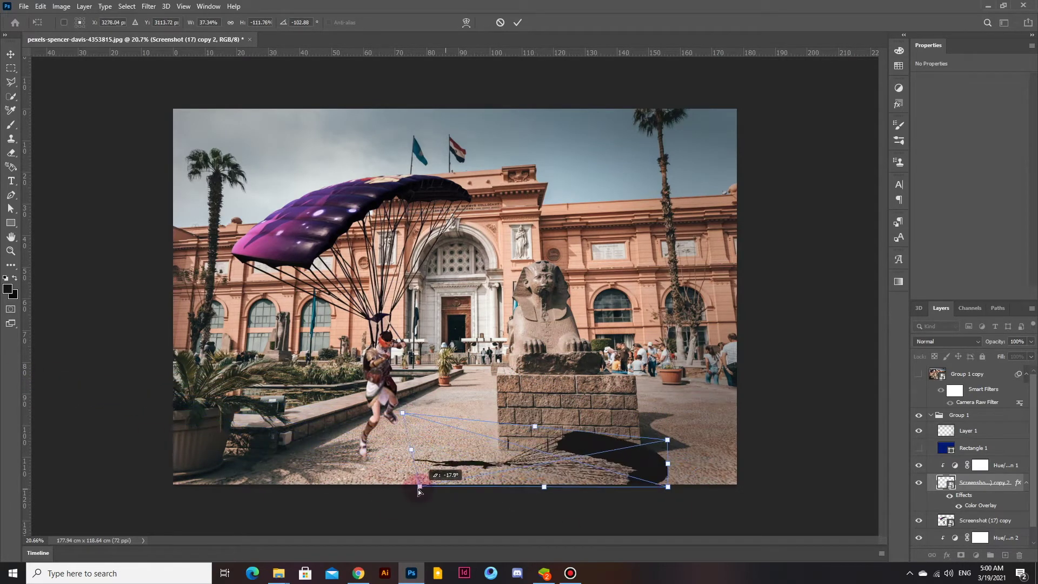
left_click_drag(419, 486, 337, 486)
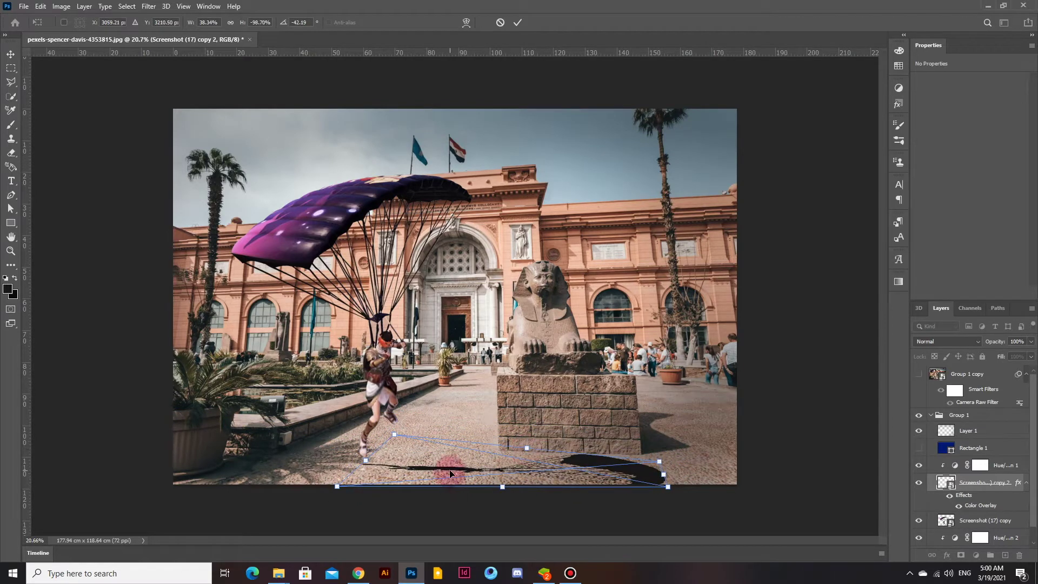
key("Escape")
left_click_drag(973, 482, 986, 532)
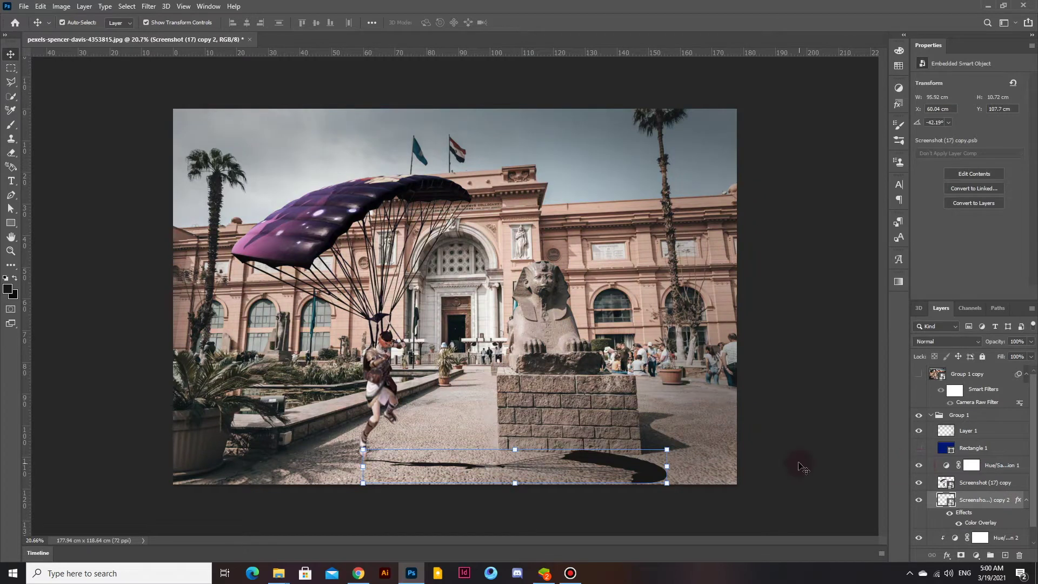
Step: Clip the Hue/Saturation 1 adjustment to the layer below it
left_click(985, 465)
left_click(960, 293)
left_click(643, 475)
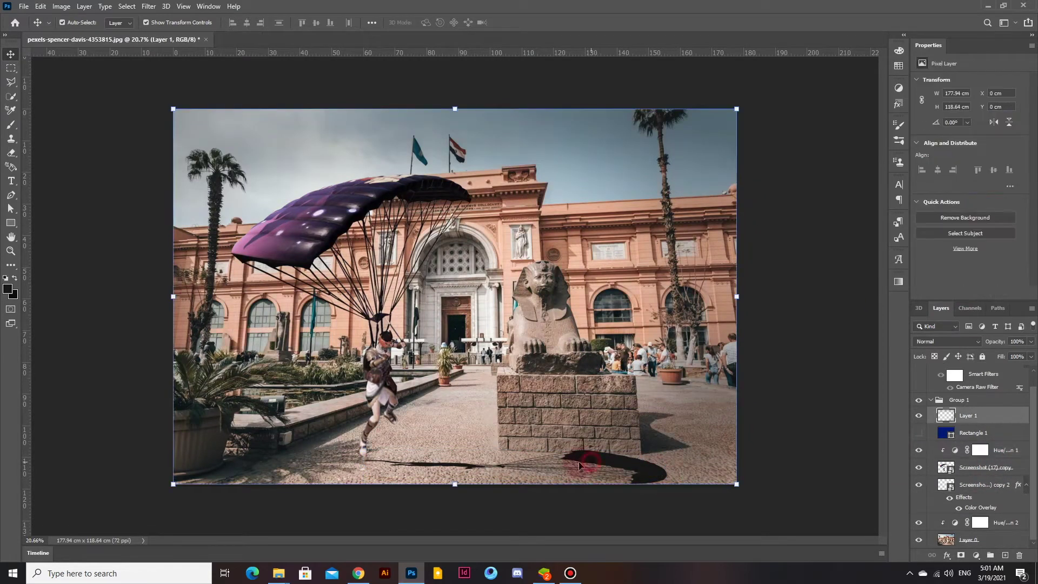
Step: Reshape the shadow slightly and add a layer mask to it for brushing
left_click(993, 483)
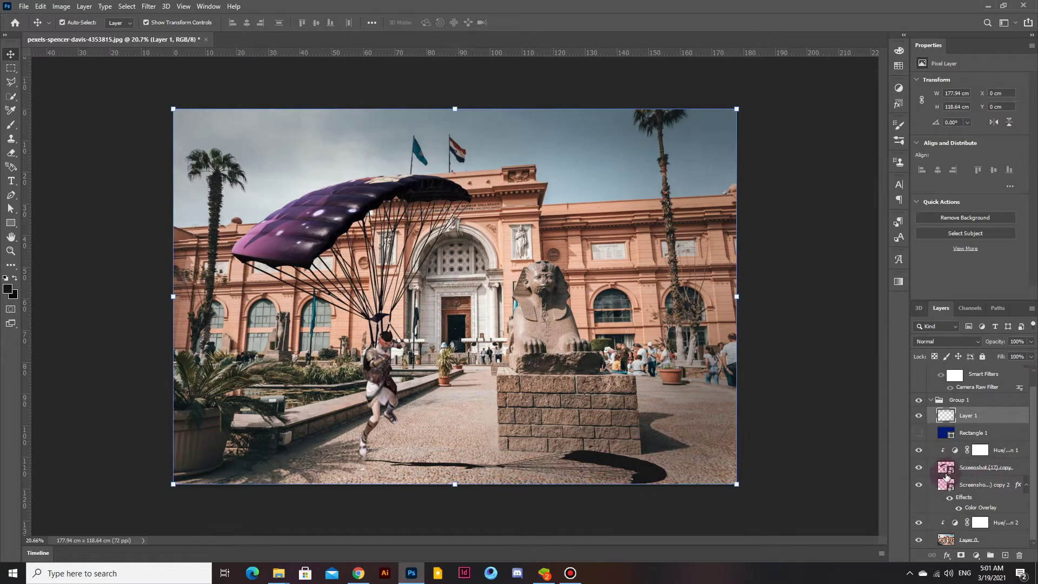
key("ctrl+t")
left_click_drag(429, 457, 396, 430)
left_click(777, 454)
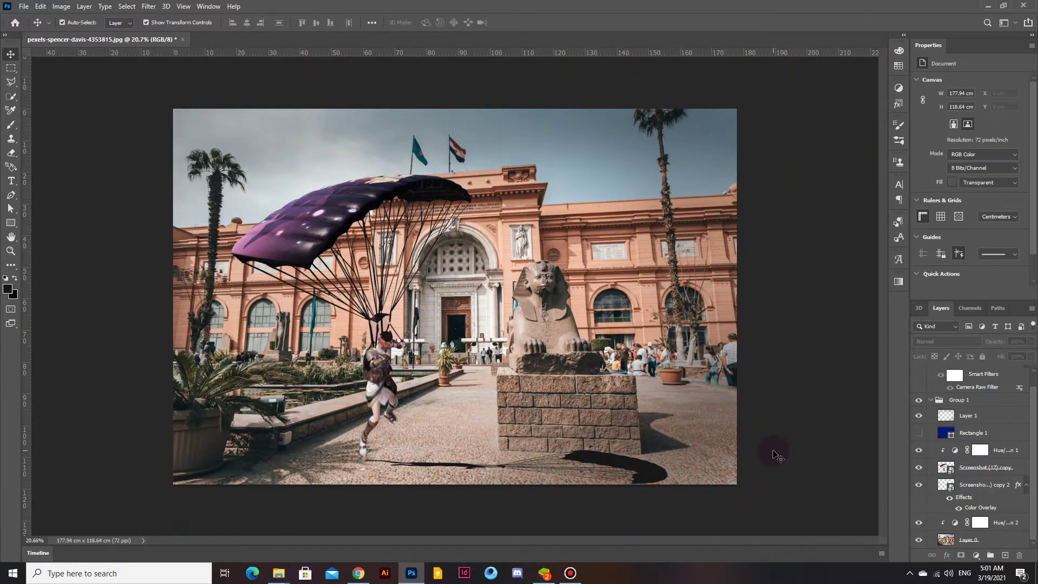
left_click(976, 485)
left_click(961, 555)
key("b")
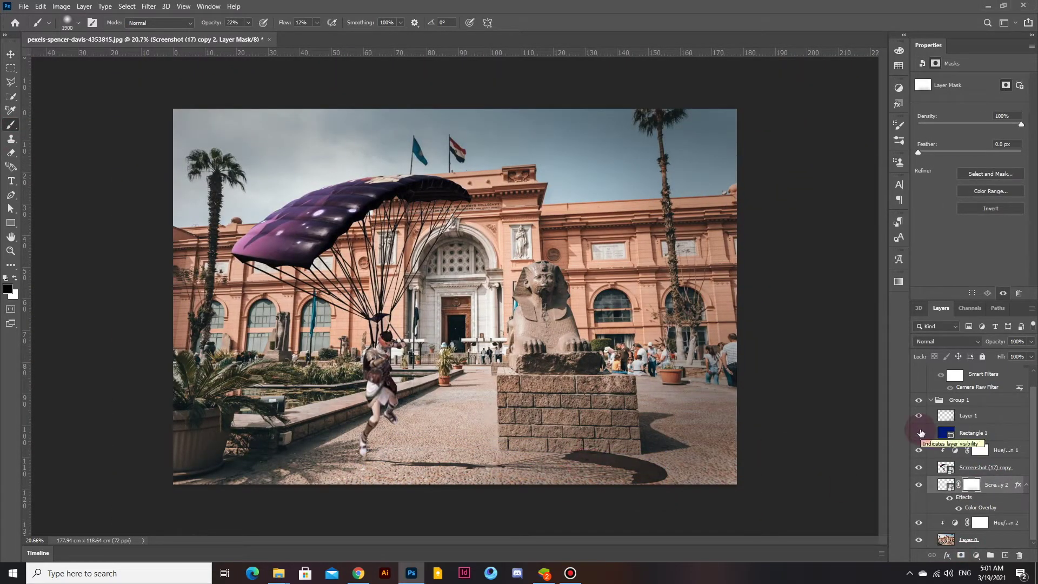
Step: Skew the parachuting character from its left side and move it slightly left
left_click(11, 54)
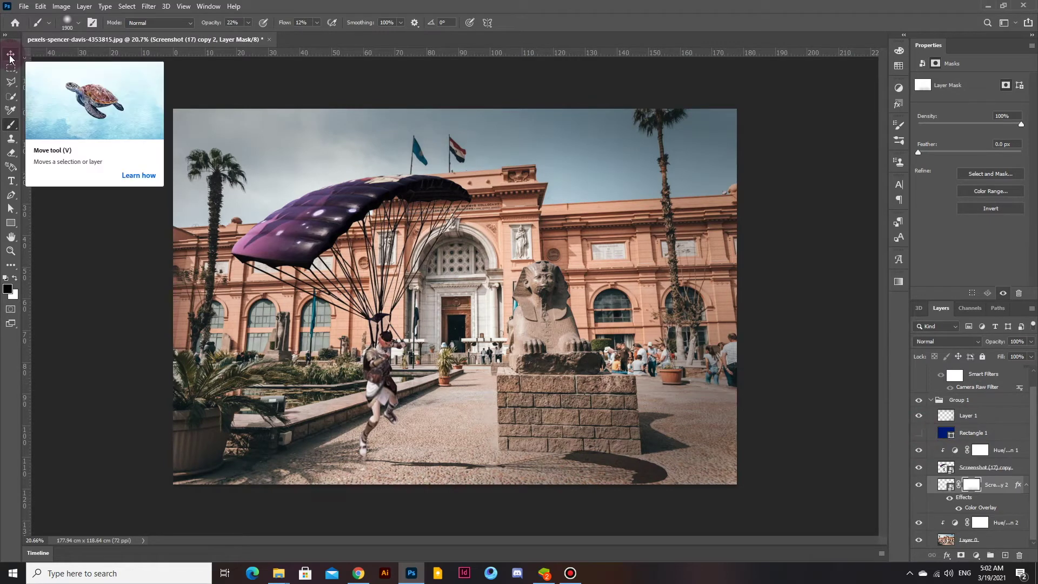
left_click(24, 6)
left_click(300, 241)
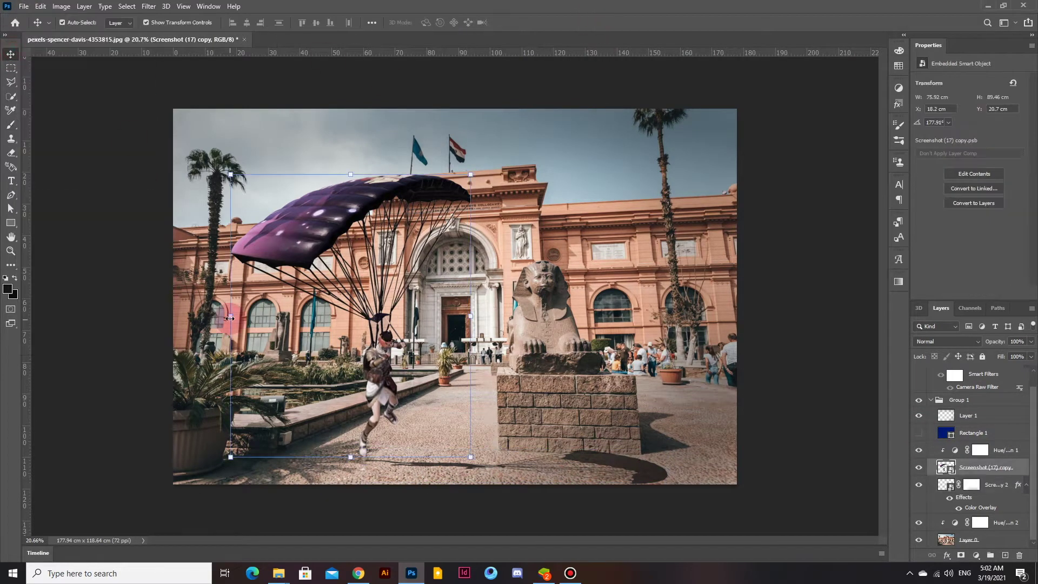
mouse_move(230, 318)
left_mouse_down()
mouse_move(161, 329)
mouse_move(189, 318)
left_mouse_up()
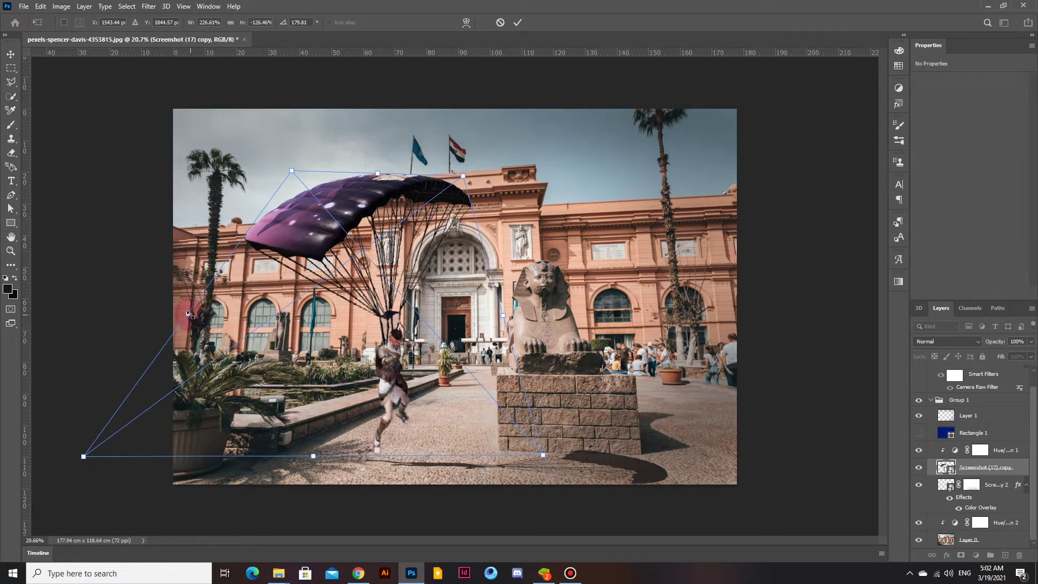
key("Return")
left_click(631, 326)
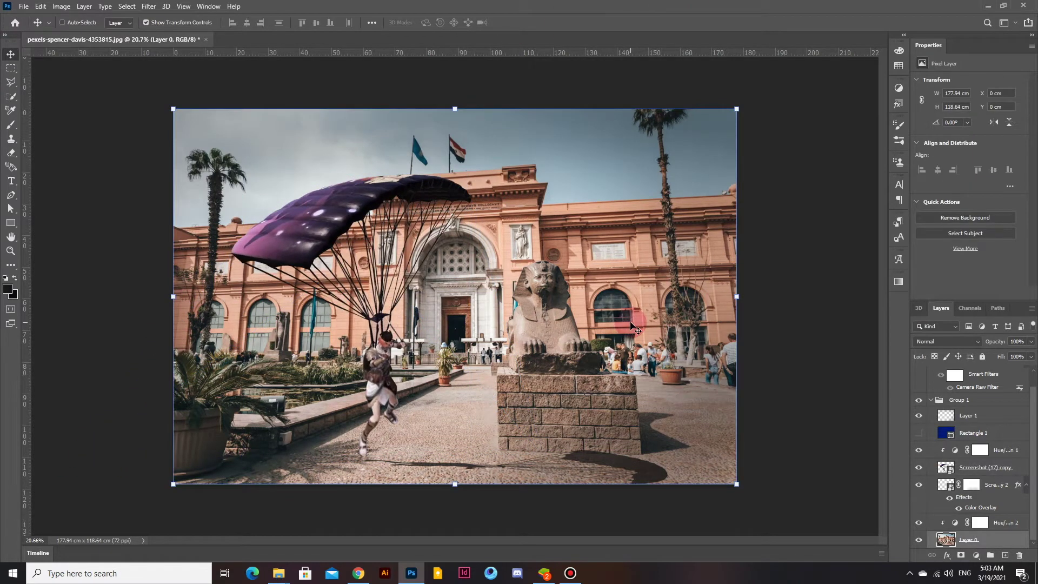
key("ctrl")
left_click_drag(452, 424, 381, 398)
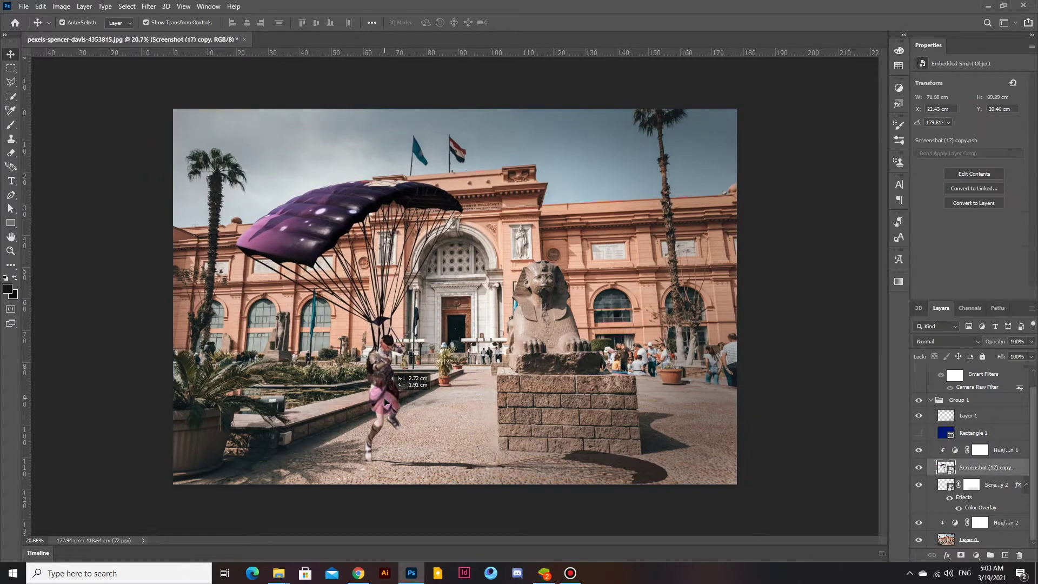
left_click(827, 437)
Step: Free-transform the parachute, shrinking it and shifting it slightly
left_click(984, 467)
key("ctrl+t")
mouse_move(476, 146)
left_mouse_down()
mouse_move(465, 143)
mouse_move(507, 135)
mouse_move(461, 190)
left_mouse_up()
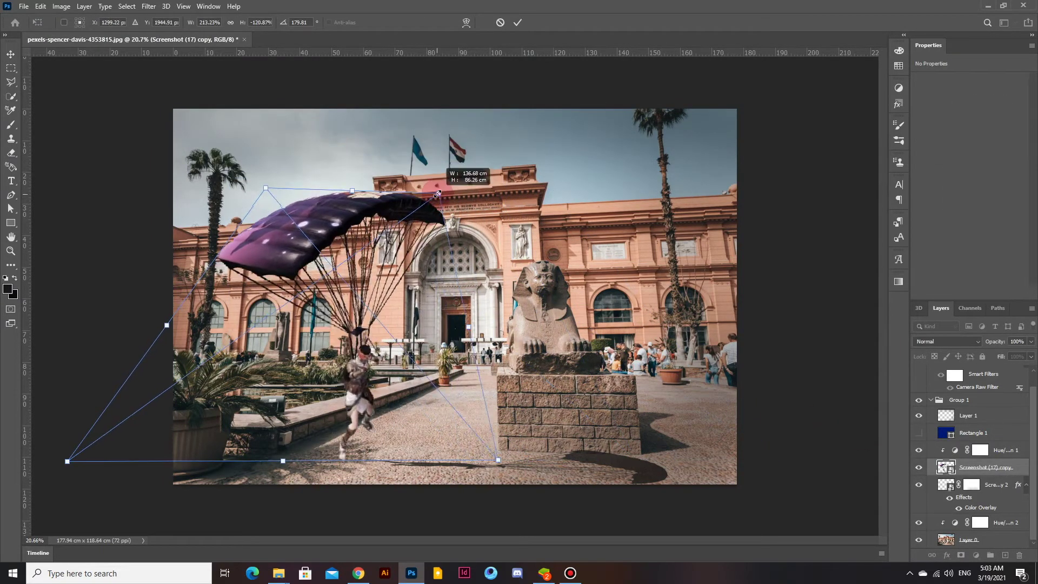
left_click_drag(361, 384, 382, 389)
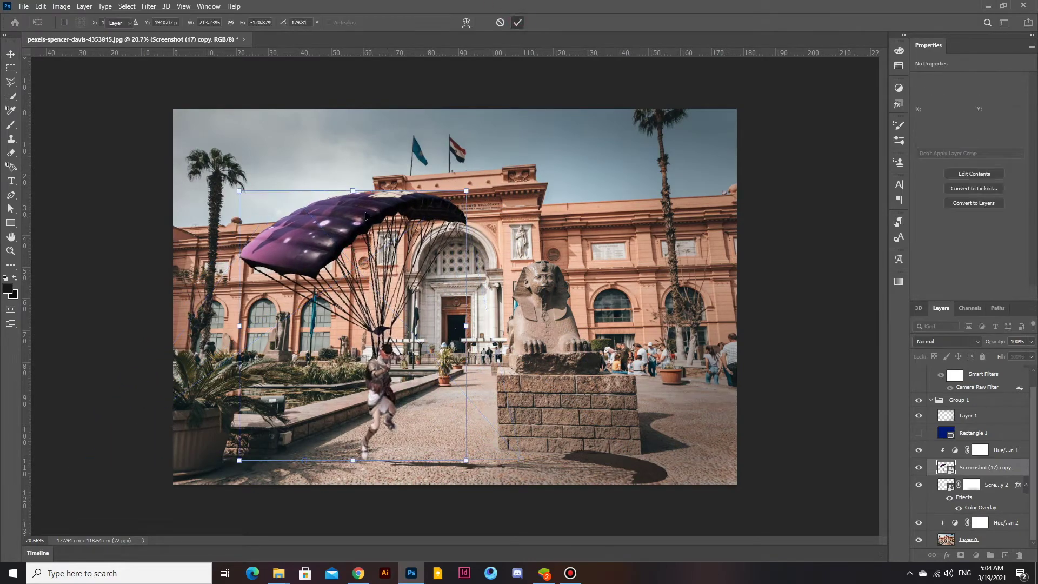
left_click_drag(460, 191, 494, 218)
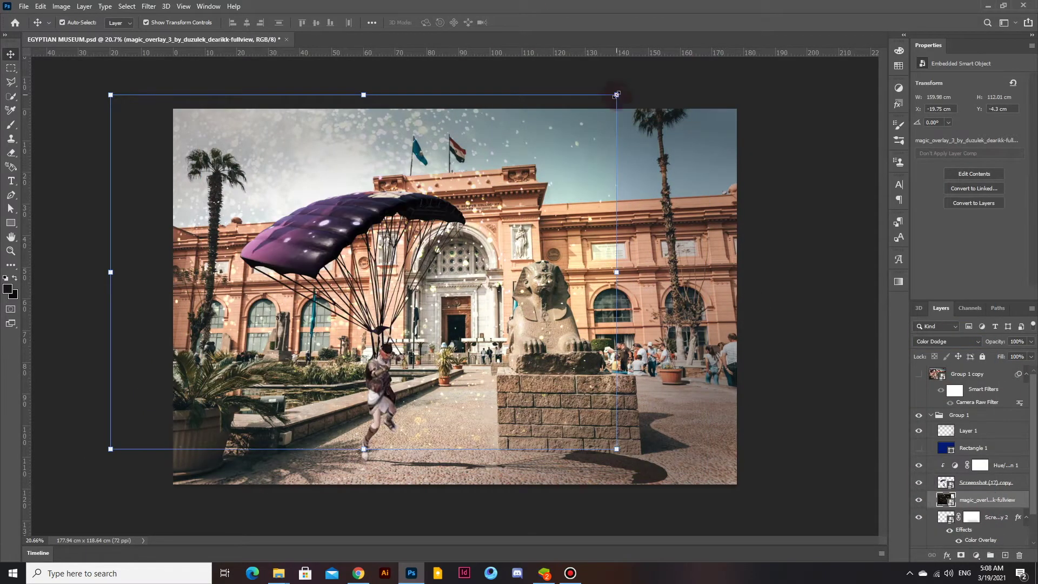
Step: Enlarge and reposition the sparkle overlay to cover the canvas
left_click(616, 95)
left_click_drag(409, 273, 375, 278)
left_click_drag(577, 446, 621, 489)
left_click_drag(433, 352, 464, 380)
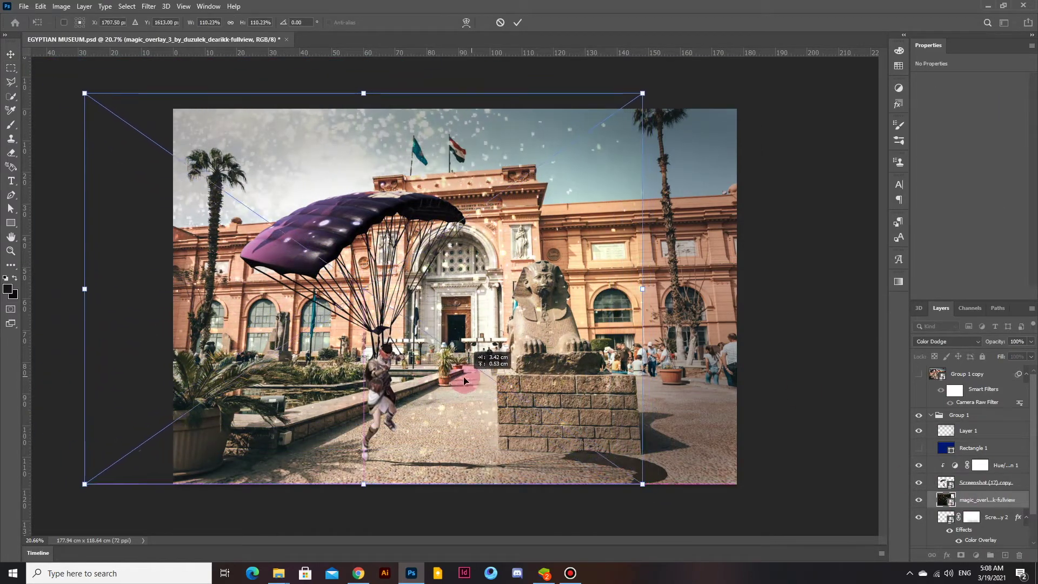
key("Return")
Step: Mask sparkles off the building and pedestal and lower the overlay opacity to 67%
left_click(961, 555)
key("b")
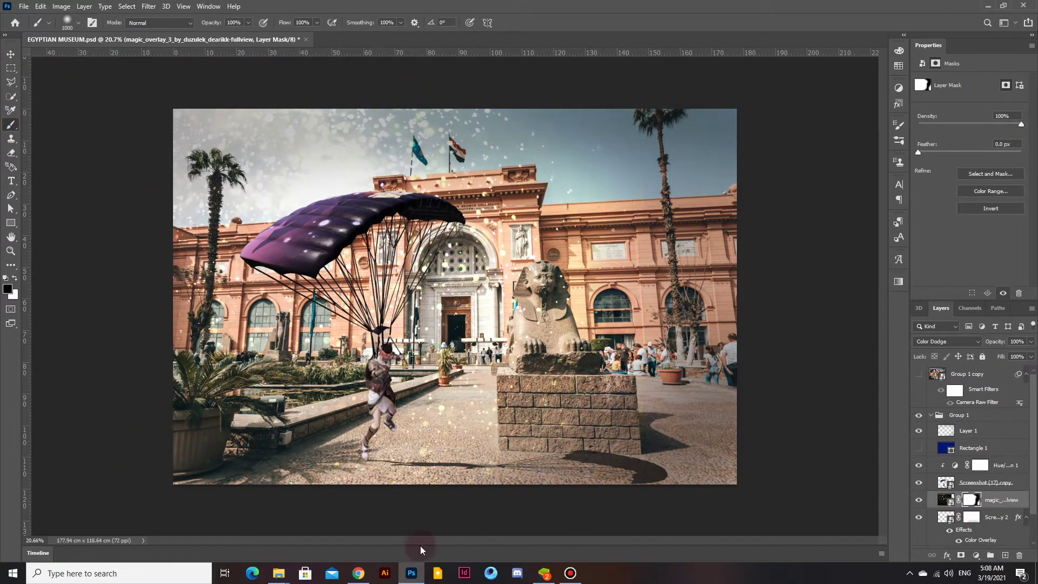
left_click_drag(595, 393, 651, 263)
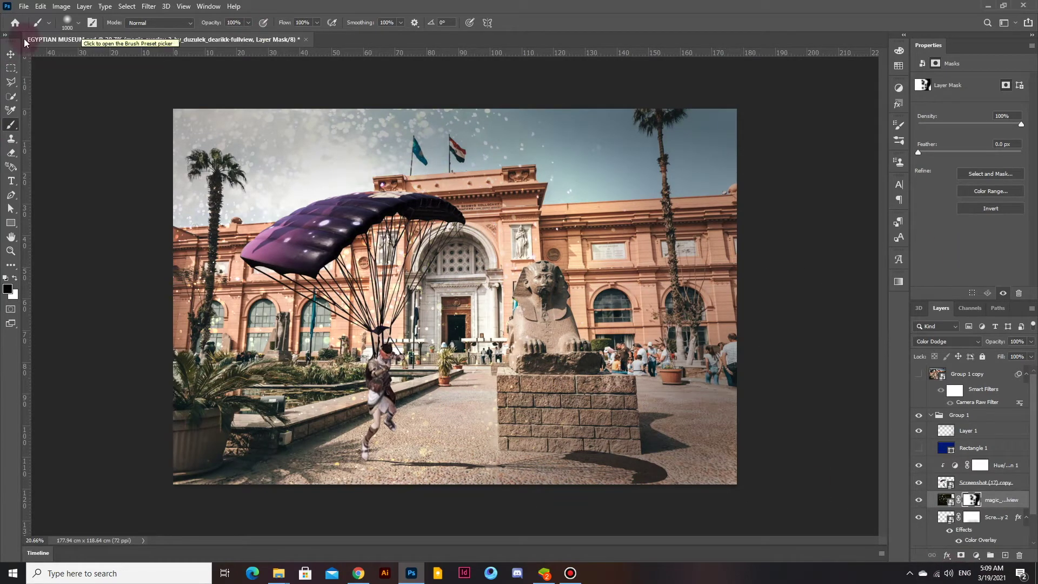
left_click(9, 55)
left_click_drag(1031, 341, 1014, 356)
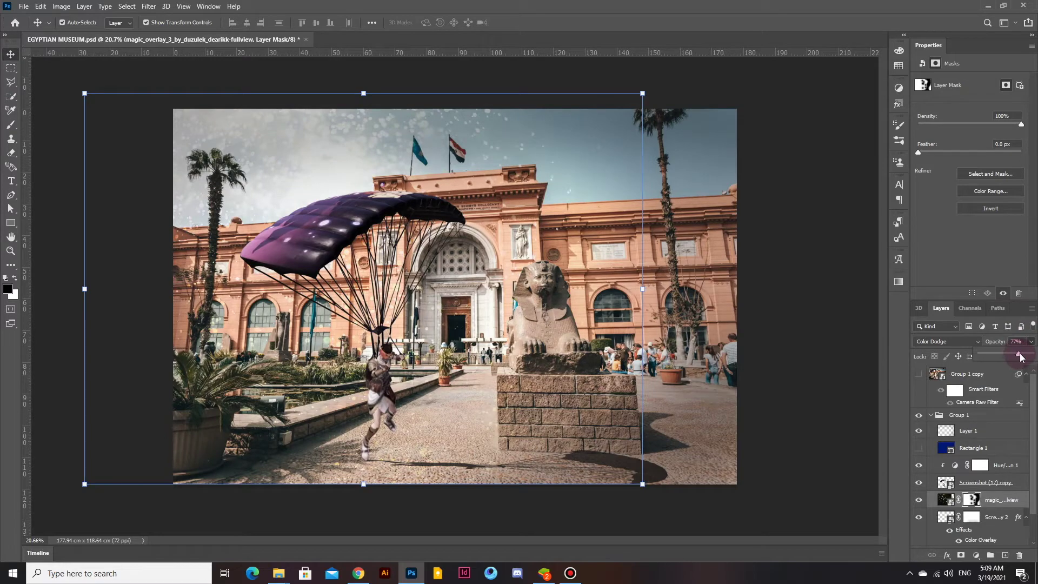
left_click(809, 445)
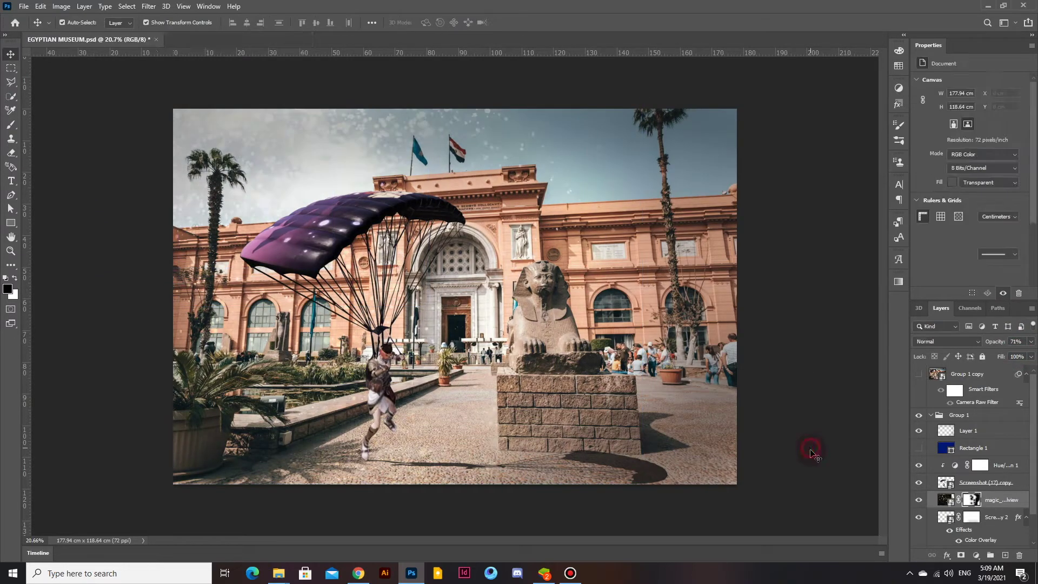
Step: Place the firefly overlay from the downloads folder into the composite
left_click(278, 573)
left_click(246, 535)
left_click_drag(541, 216, 454, 297)
left_click(521, 22)
Step: Set the firefly overlay to Screen, below Screenshot (17) copy, rotated about 24° around the parachutist
left_click(946, 341)
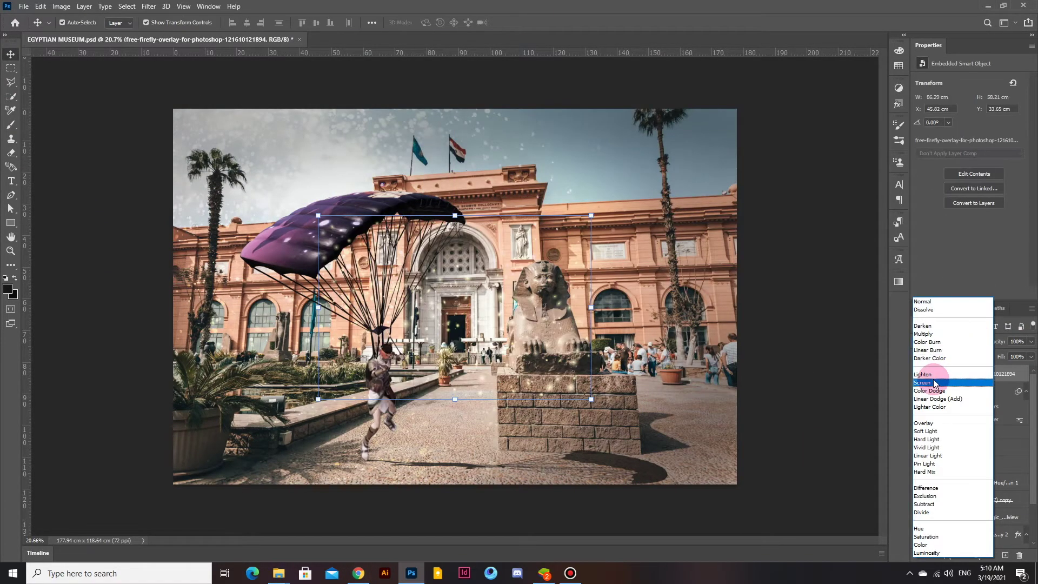
left_click(993, 373)
left_click_drag(993, 380, 984, 493)
left_click_drag(527, 364, 336, 364)
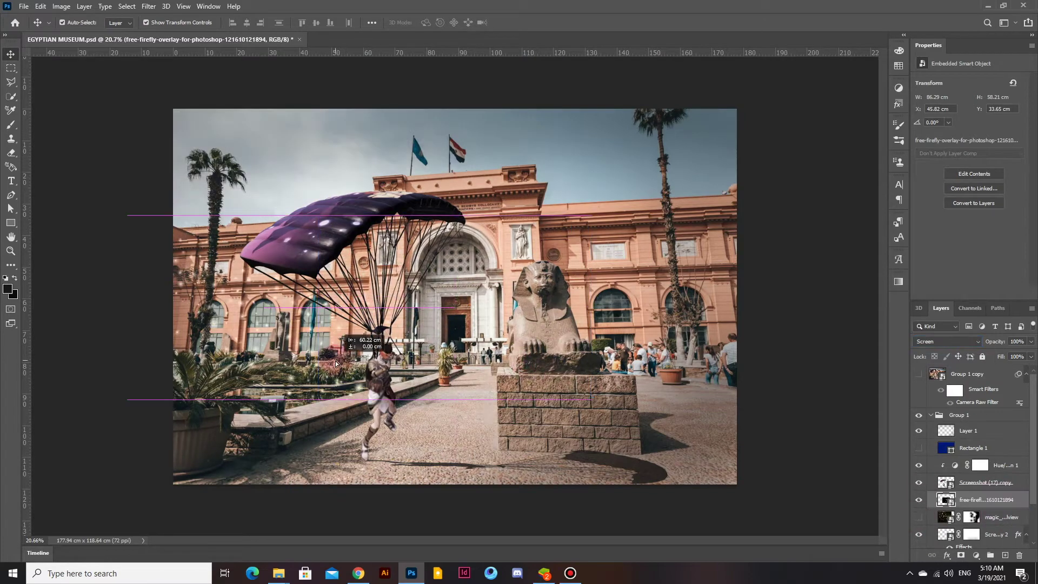
left_click_drag(407, 215, 423, 282)
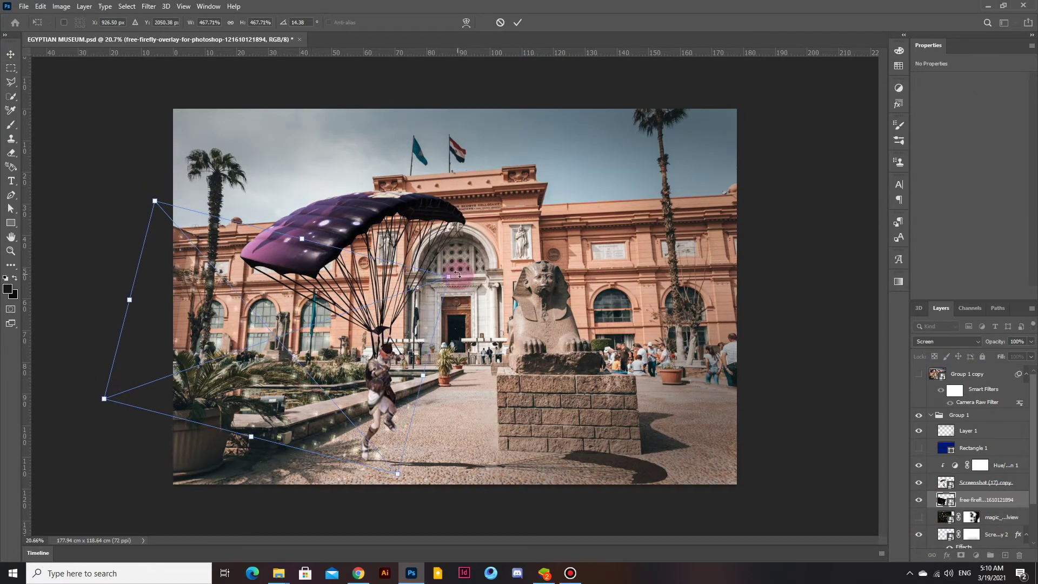
left_click_drag(319, 395, 331, 402)
key("Return")
Step: In the browser, save the blue swirl Overlay Menu Magic image as art-03
key("alt+Tab")
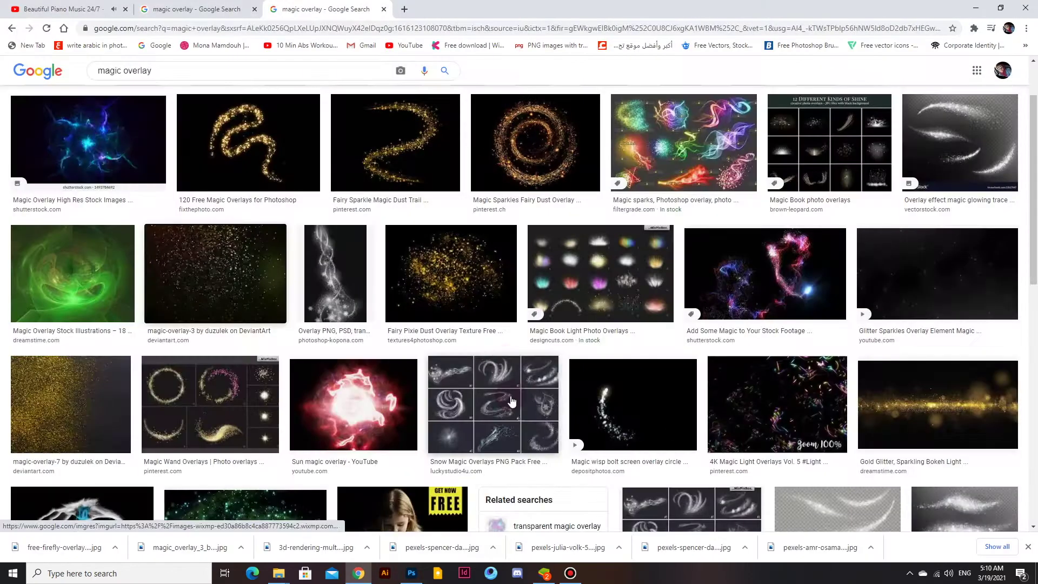
scroll(509, 390, "down", 7)
left_click(648, 287)
right_click(371, 163)
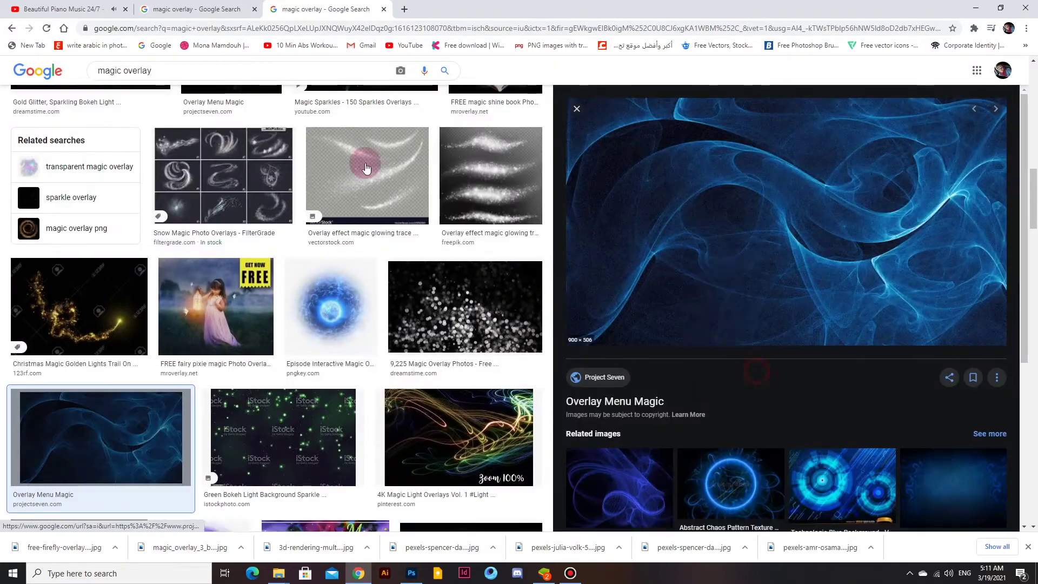
left_click(532, 360)
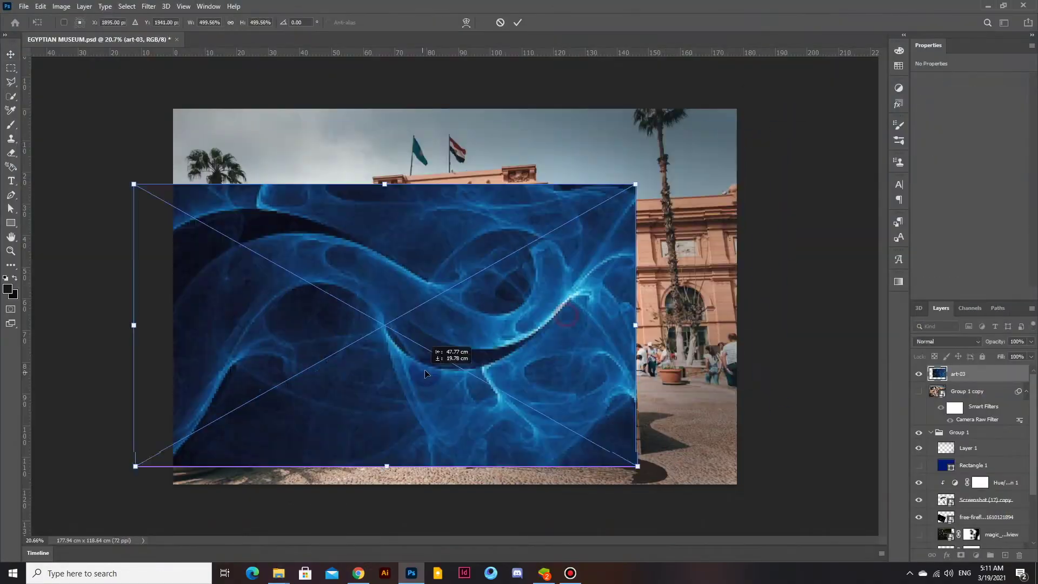
Step: Try Screen and other blend modes on the art-03 swirl, settling on Lighten
left_click(947, 341)
left_click(957, 434)
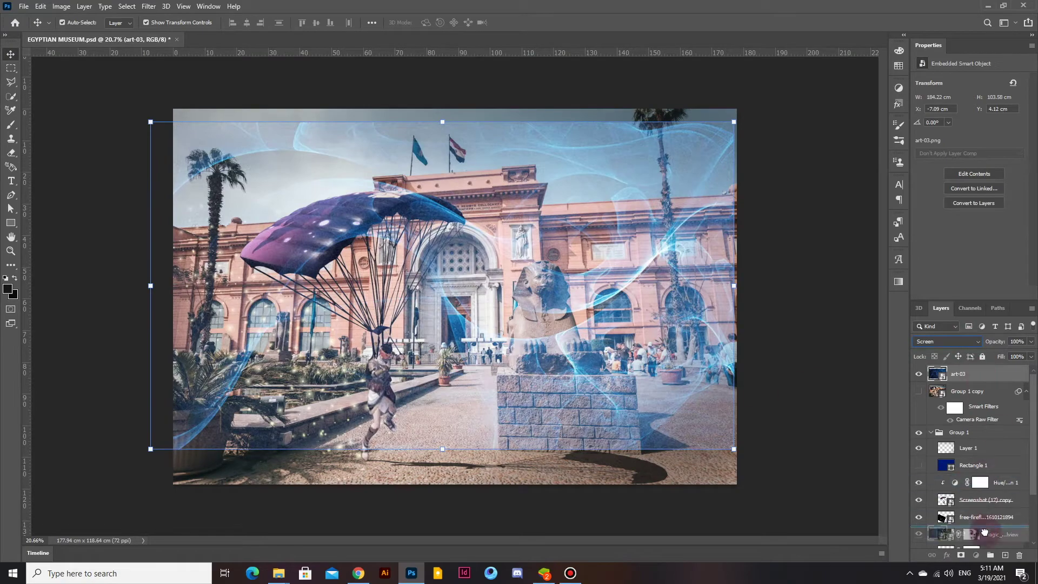
left_click(947, 341)
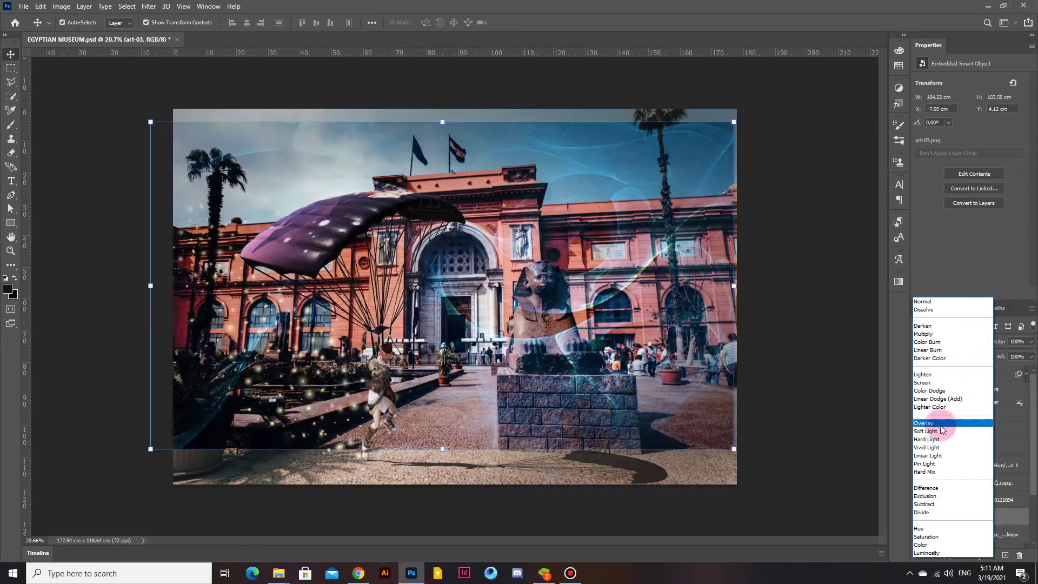
left_click(926, 536)
left_click(976, 339)
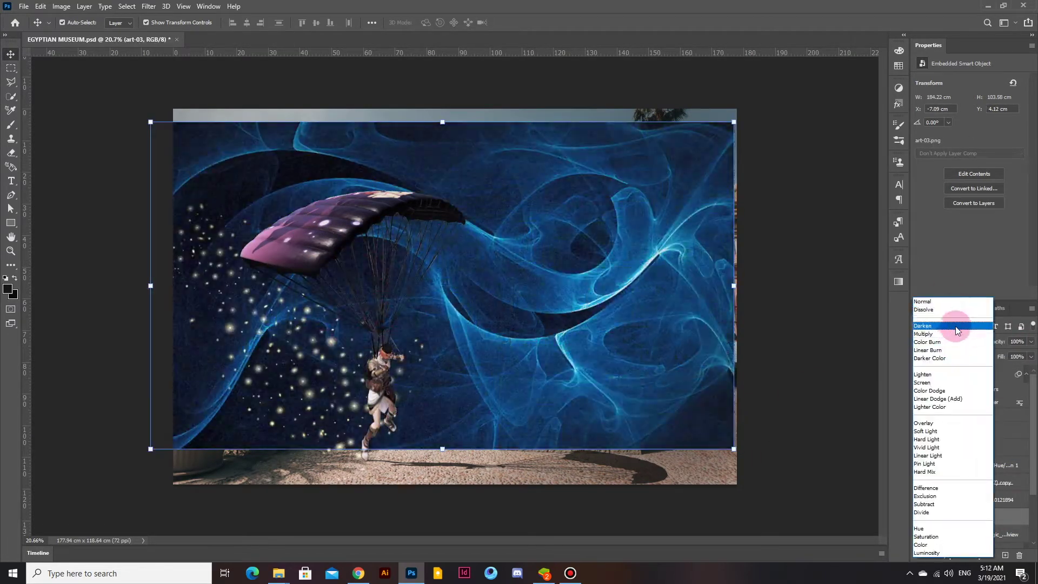
left_click(956, 375)
Step: Enlarge and rotate the swirl across the scene, then add a layer mask
key("ctrl+t")
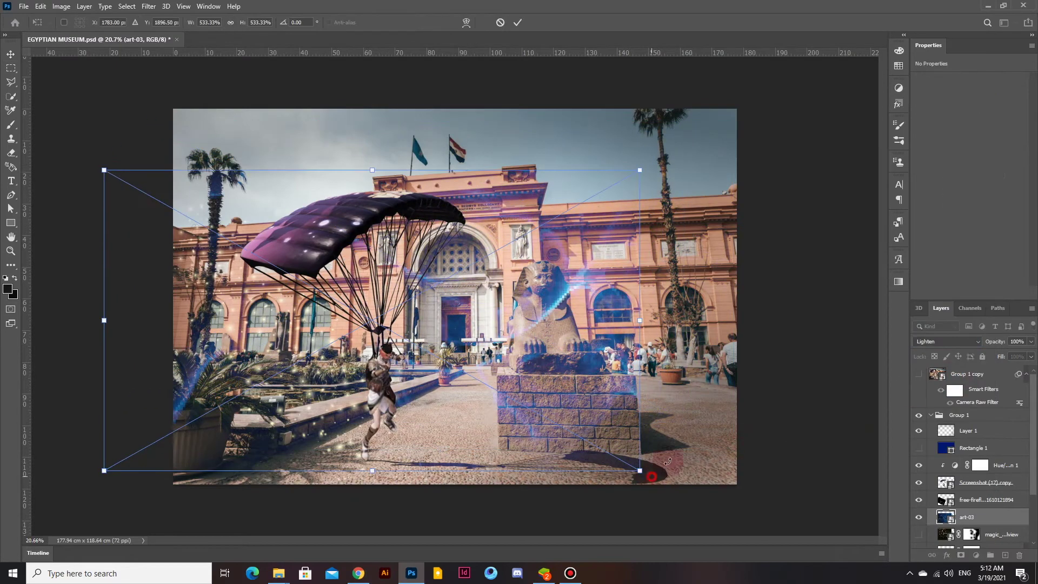
left_click_drag(734, 448, 433, 425)
left_click(522, 26)
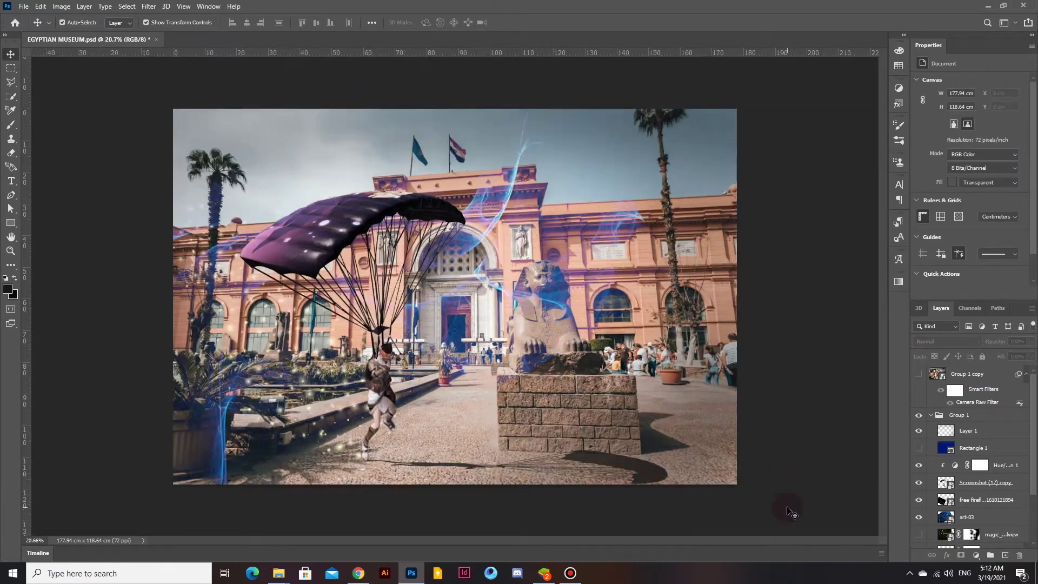
left_click(961, 555)
Step: Duplicate Group 1 and select the new Group 1 copy 2 layer
key("b")
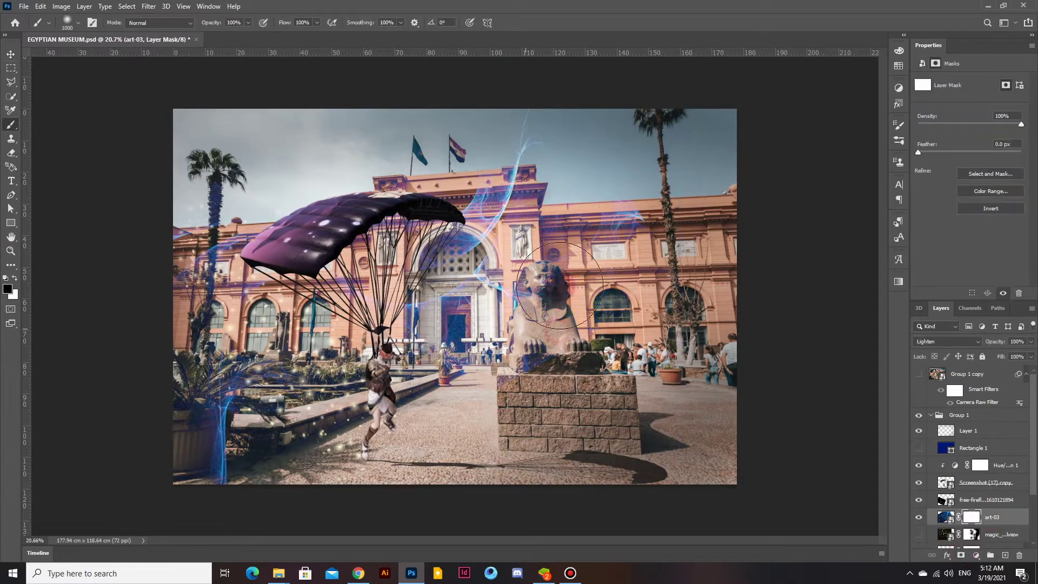
key("v")
right_click(973, 415)
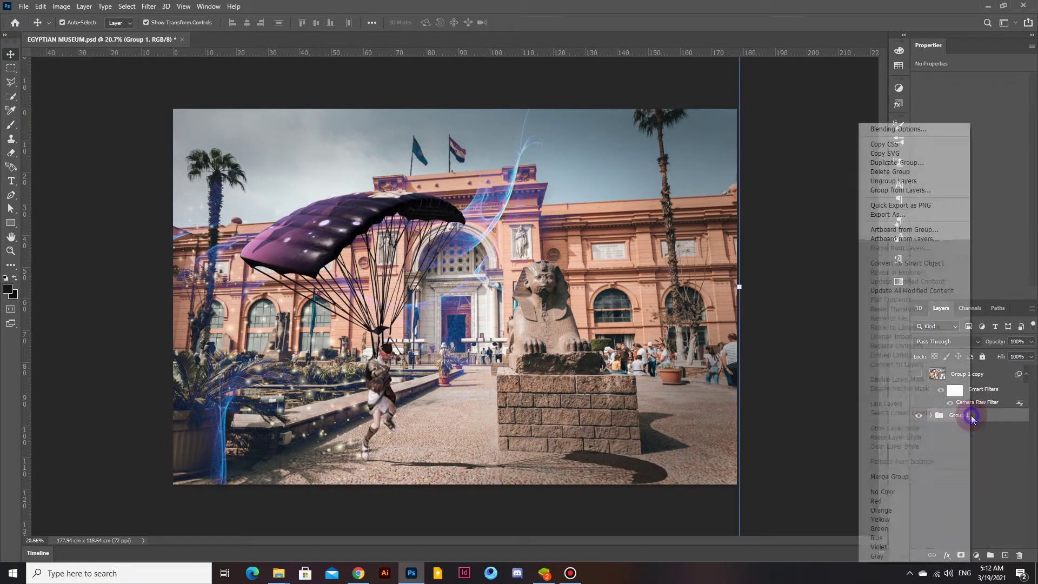
left_click(919, 179)
left_click(984, 392)
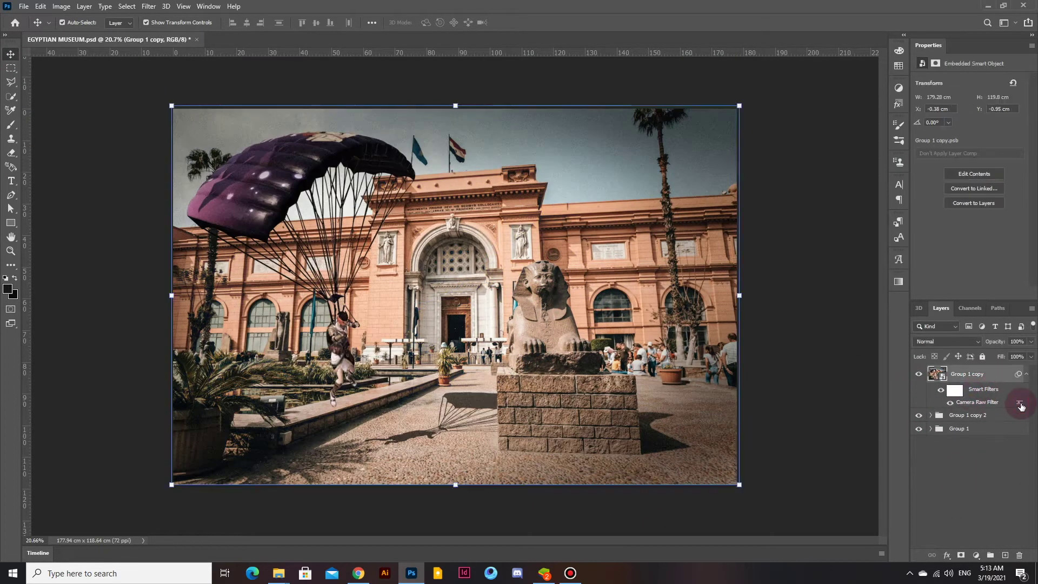
key("Escape")
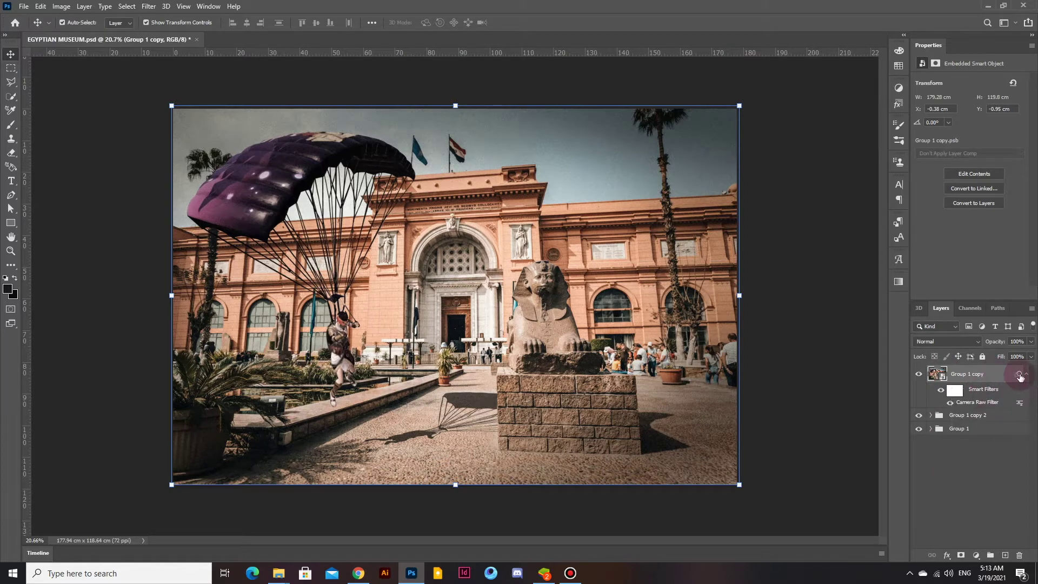
left_click(968, 415)
Step: Make Group 1 copy 2 a smart object with the Camera Raw filter, deleting the old copies
right_click(979, 415)
left_click(1007, 521)
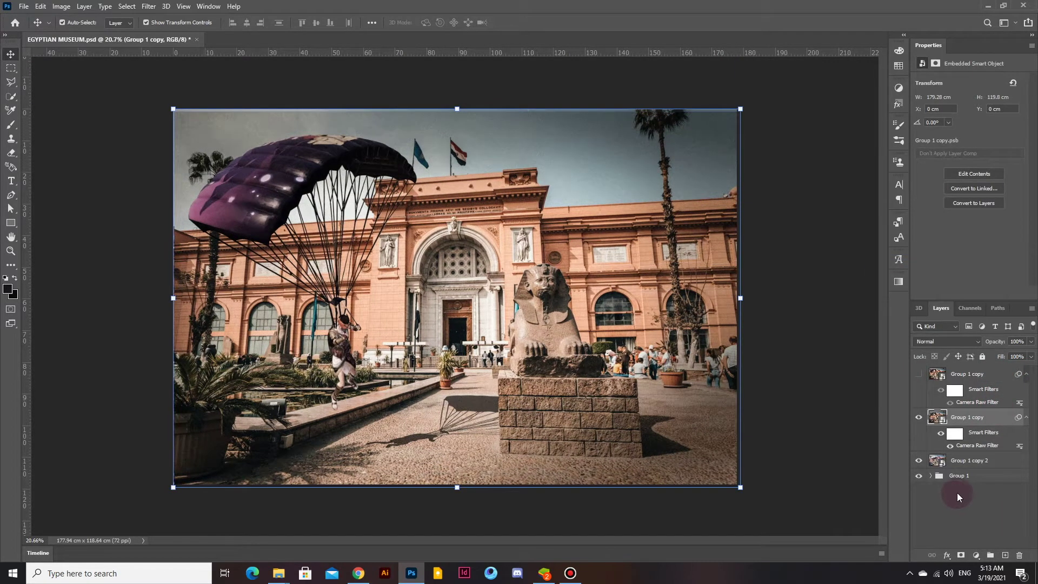
mouse_move(954, 433)
left_mouse_down()
mouse_move(960, 461)
mouse_move(977, 460)
left_mouse_up()
left_click(919, 417)
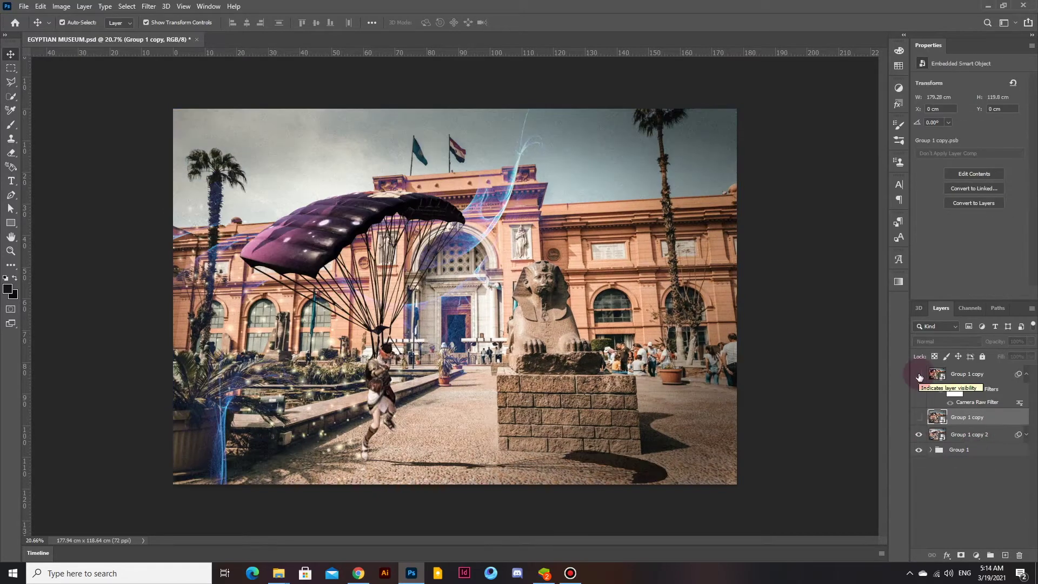
left_click_drag(999, 418, 1000, 418)
left_click(480, 210)
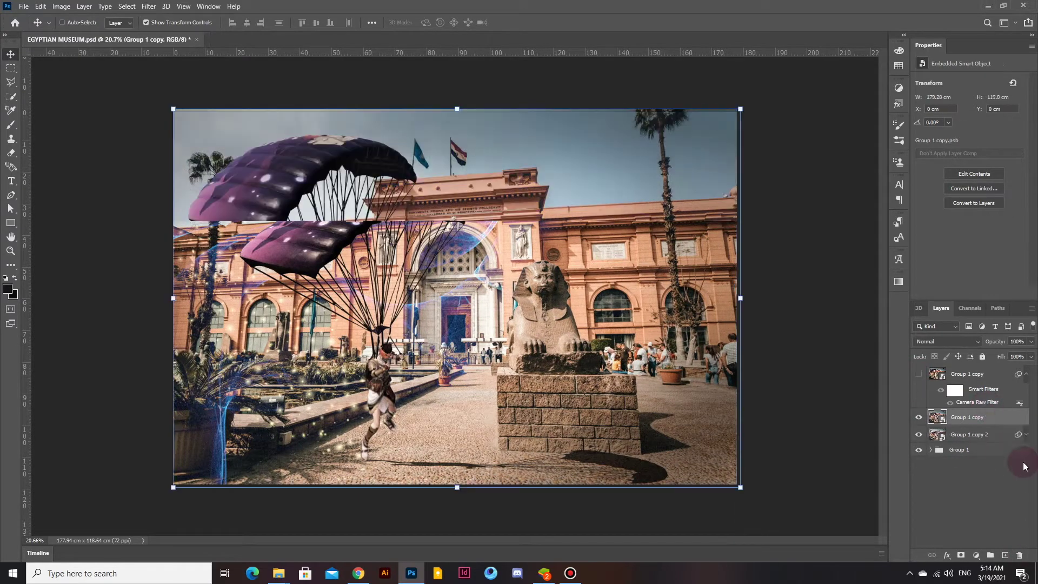
key("Delete")
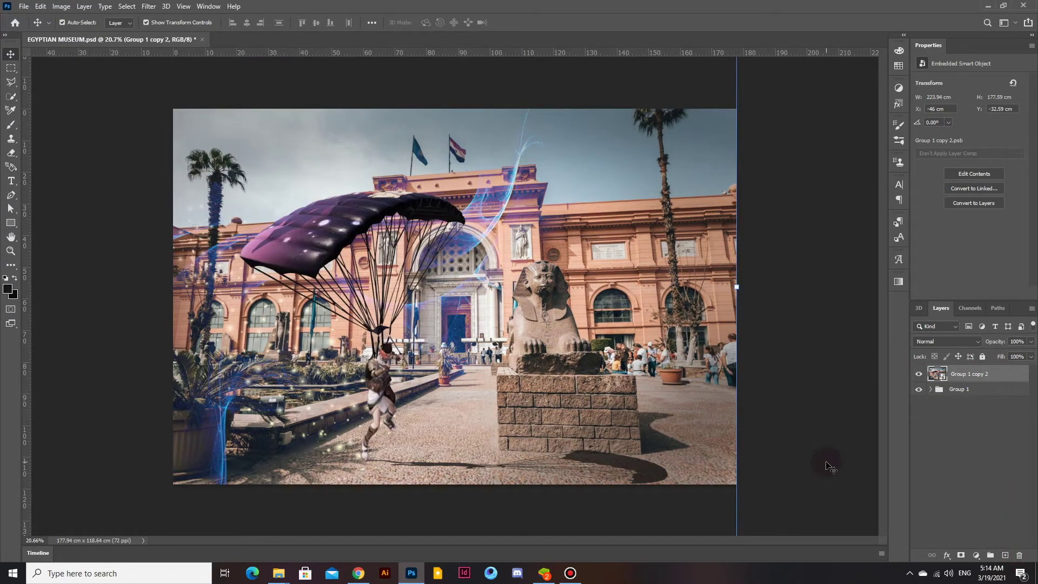
Step: Apply Camera Raw to the smart object: Temperature -16, Contrast +35, Exposure -0.05, Clarity +25
left_click(148, 7)
left_click(178, 89)
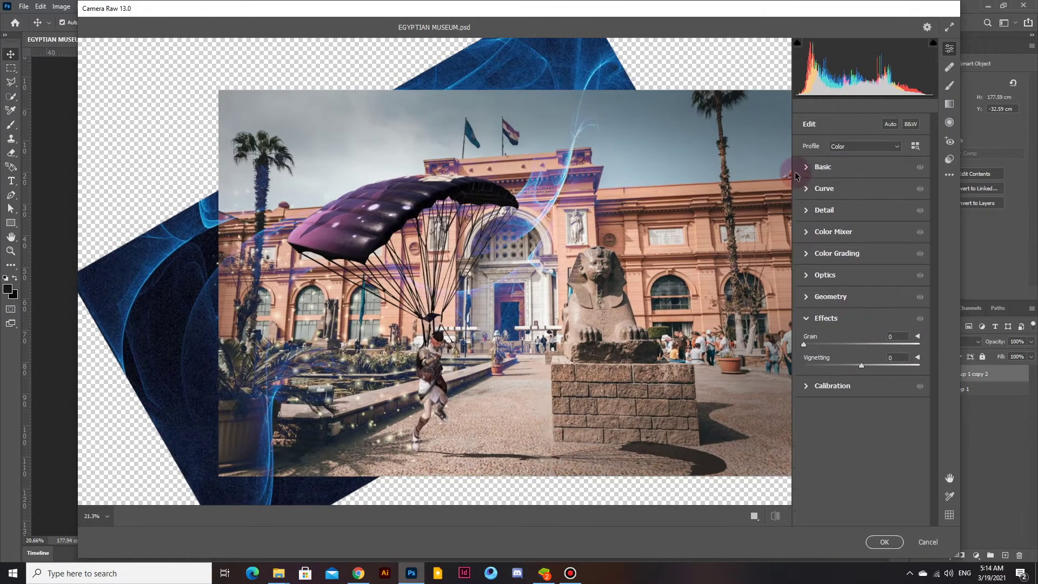
left_click_drag(861, 209, 847, 212)
left_click_drag(861, 269, 881, 268)
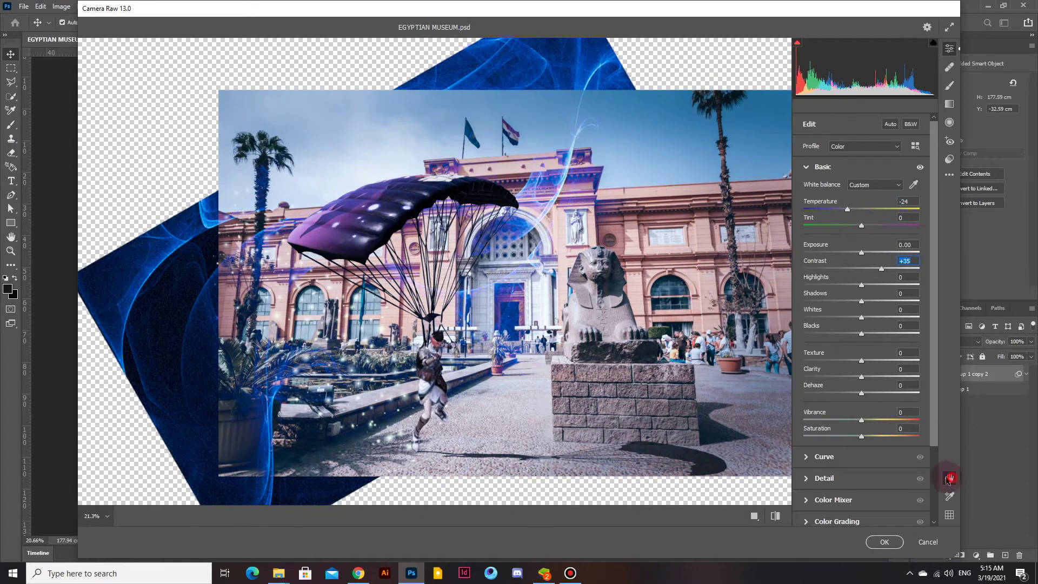
left_click_drag(598, 370, 856, 361)
left_click_drag(850, 209, 854, 209)
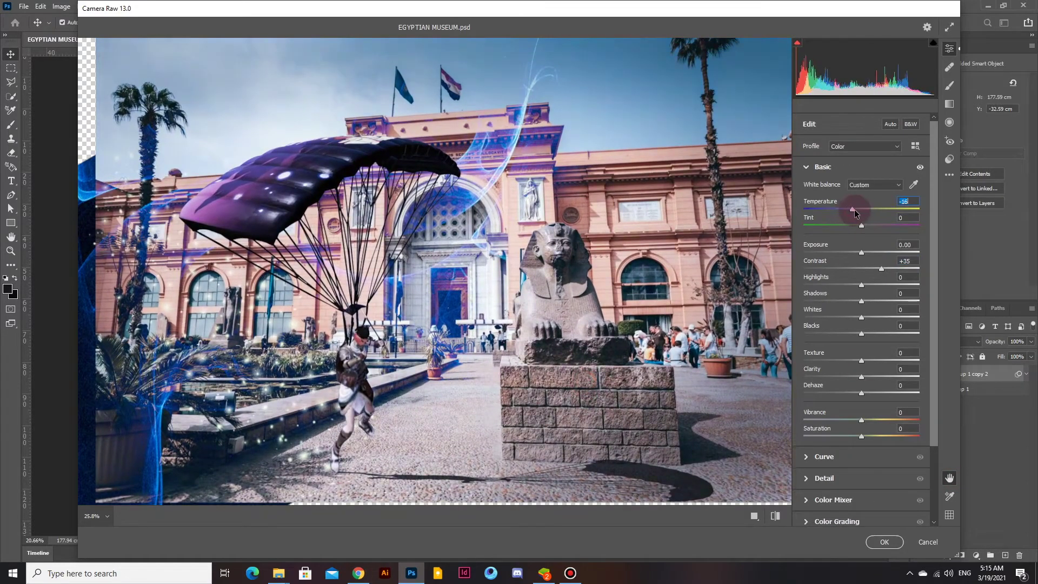
left_click_drag(861, 252, 860, 252)
key("ctrl+0")
left_click_drag(861, 376, 880, 376)
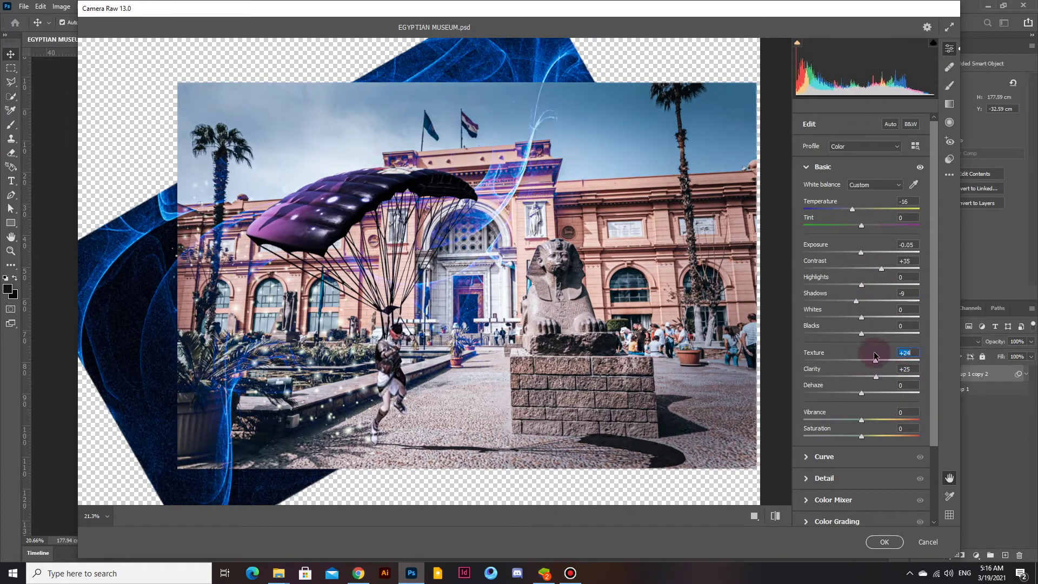
key("Return")
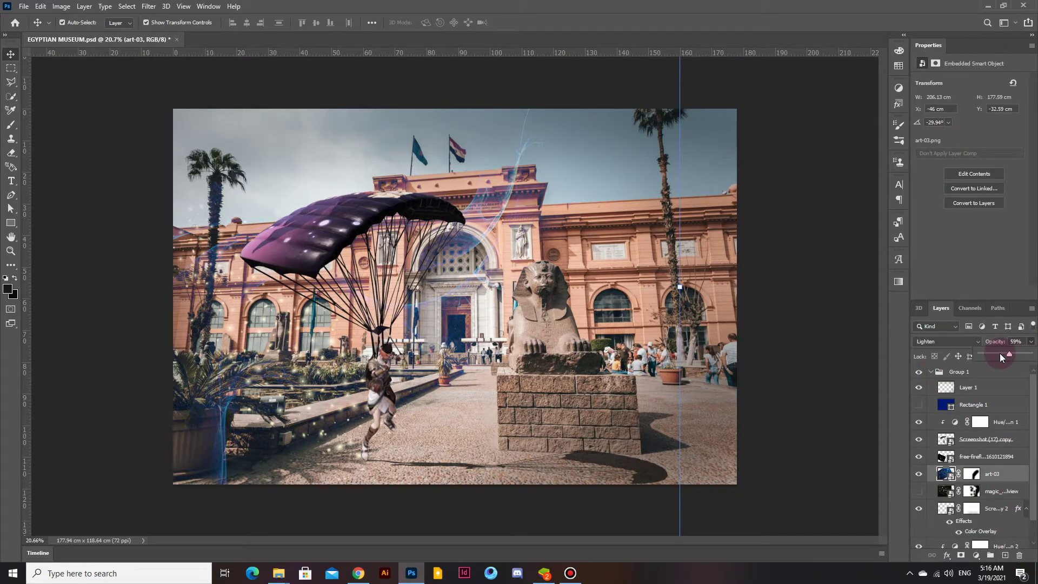
Step: Set the swirl to 57% opacity and reposition and rotate it about 15 degrees
left_click_drag(1006, 352, 1009, 352)
left_click_drag(489, 123, 539, 173)
left_click_drag(469, 169, 528, 447)
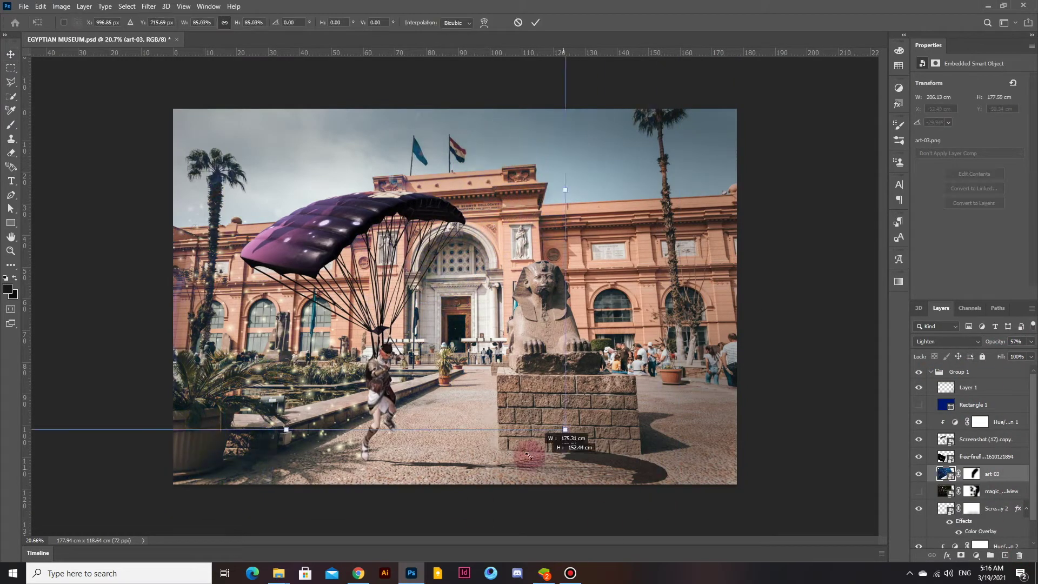
key("ctrl+t")
left_click_drag(660, 519, 519, 564)
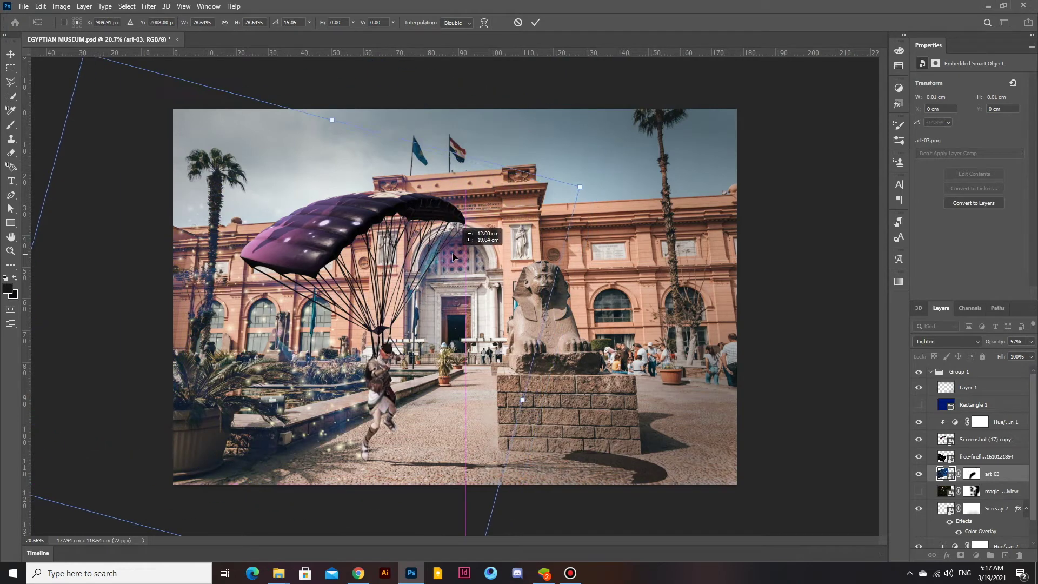
key("Return")
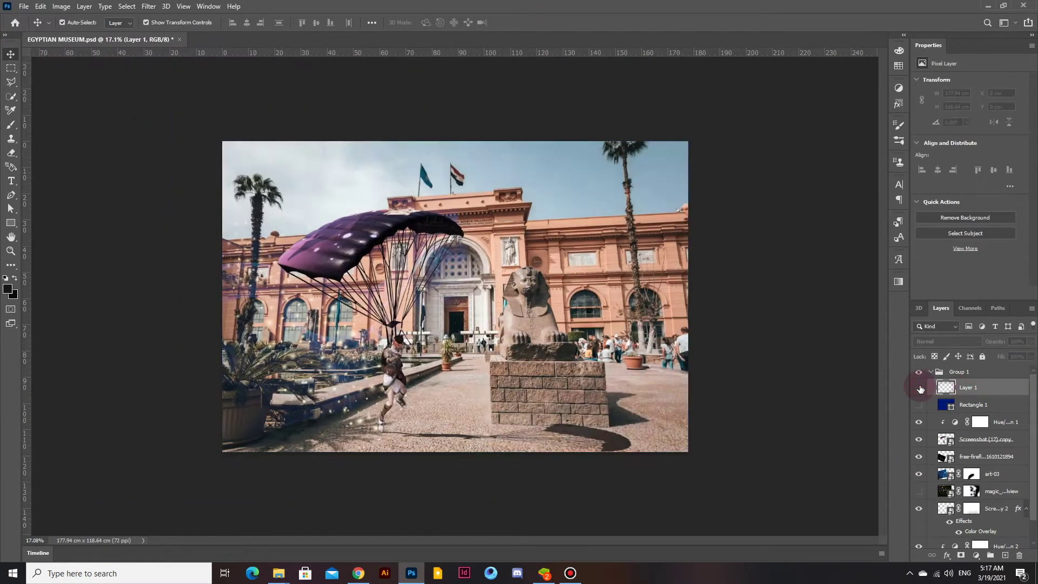
Step: On a new layer, paint a faint wash over the sky with an 1800 px brush
key("ctrl+shift+alt+n")
key("b")
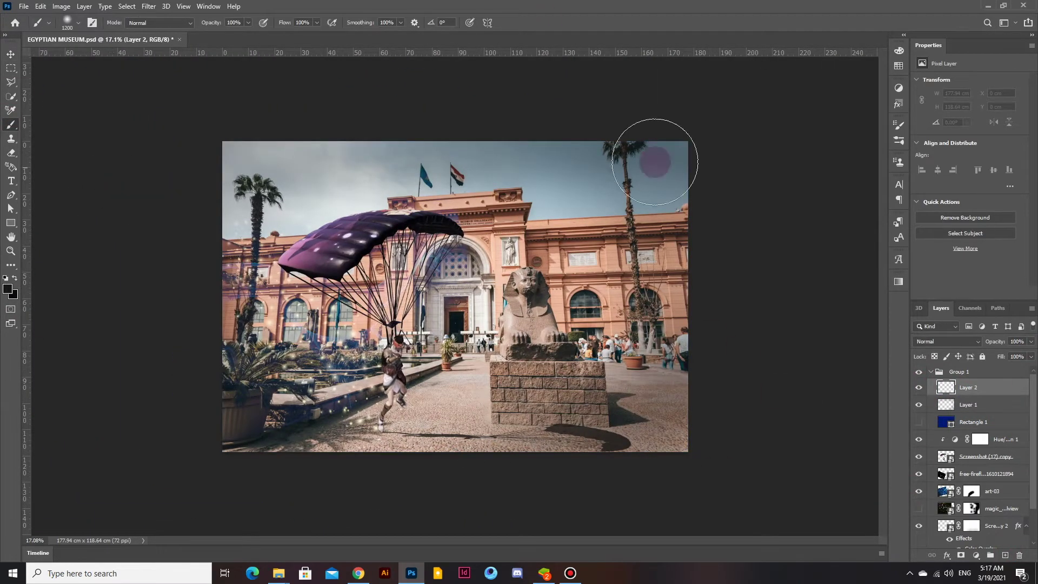
mouse_move(655, 161)
left_mouse_down()
mouse_move(594, 173)
mouse_move(356, 98)
left_mouse_up()
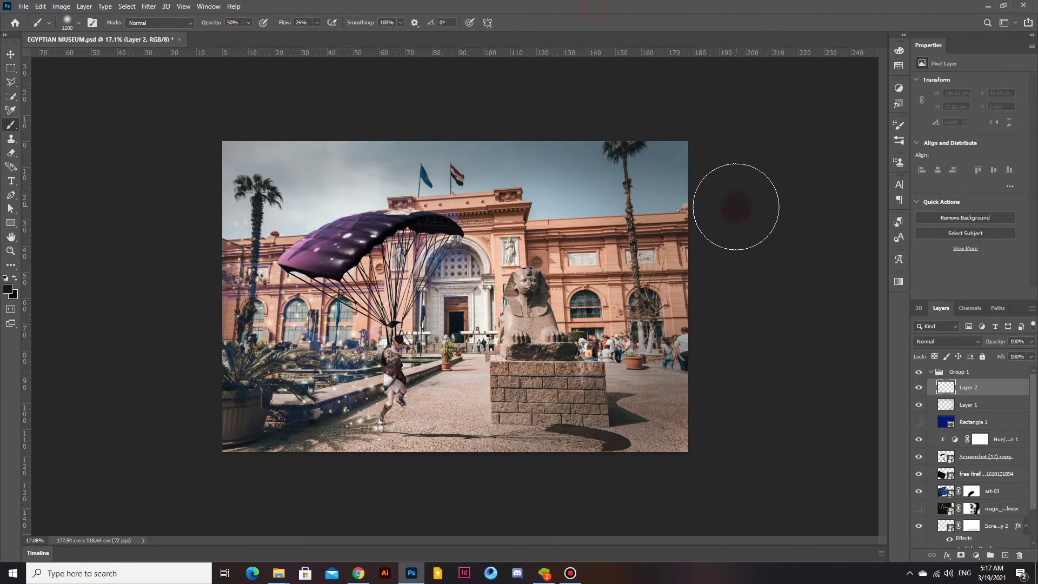
key("bracketright")
key("bracketright")
key("bracketright")
left_click_drag(248, 22, 232, 36)
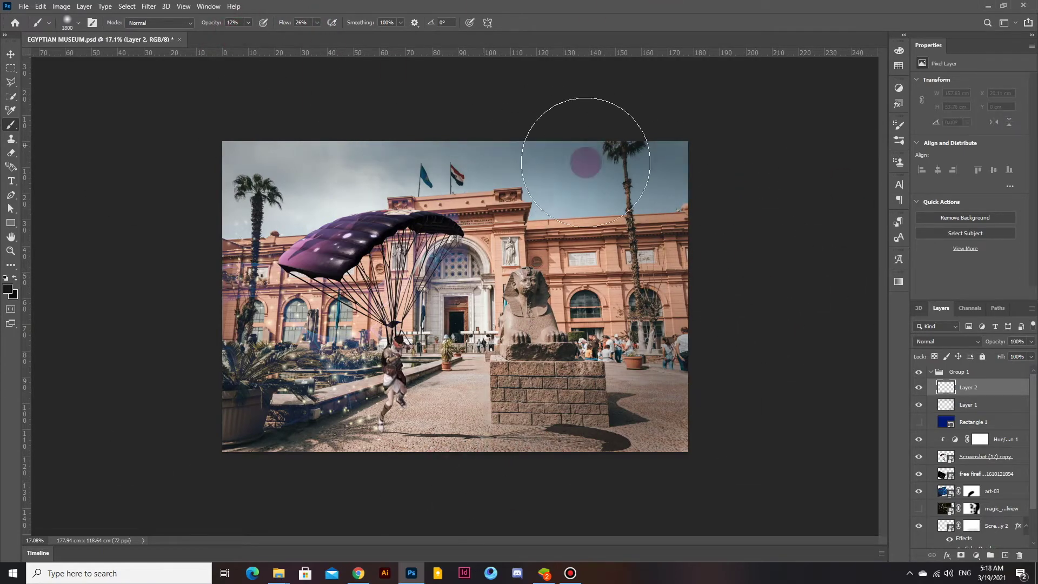
left_click_drag(586, 163, 523, 235)
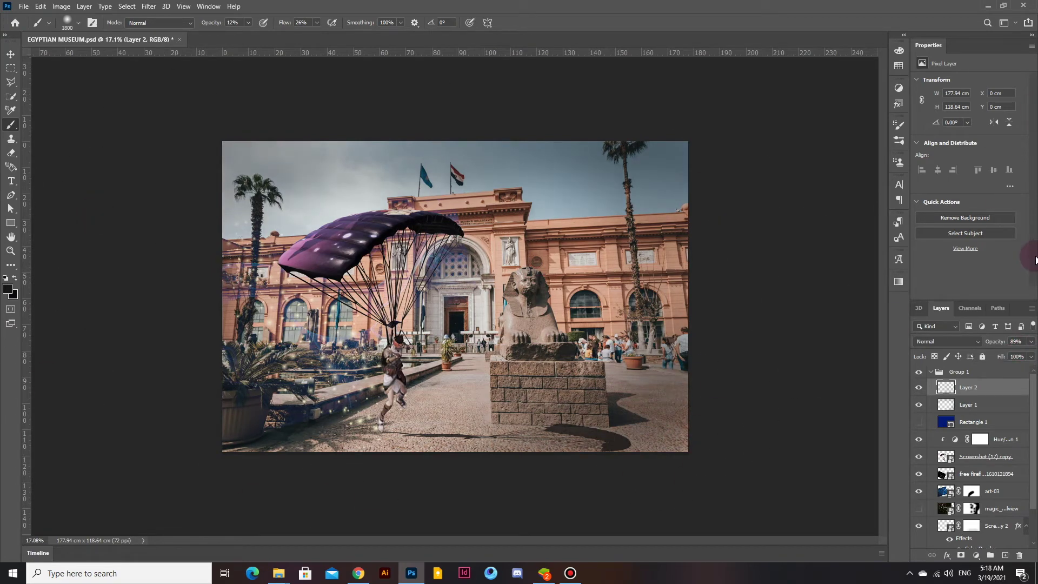
Step: Set the foreground painting colour to blue
left_click(8, 289)
left_click(993, 135)
left_click(242, 176)
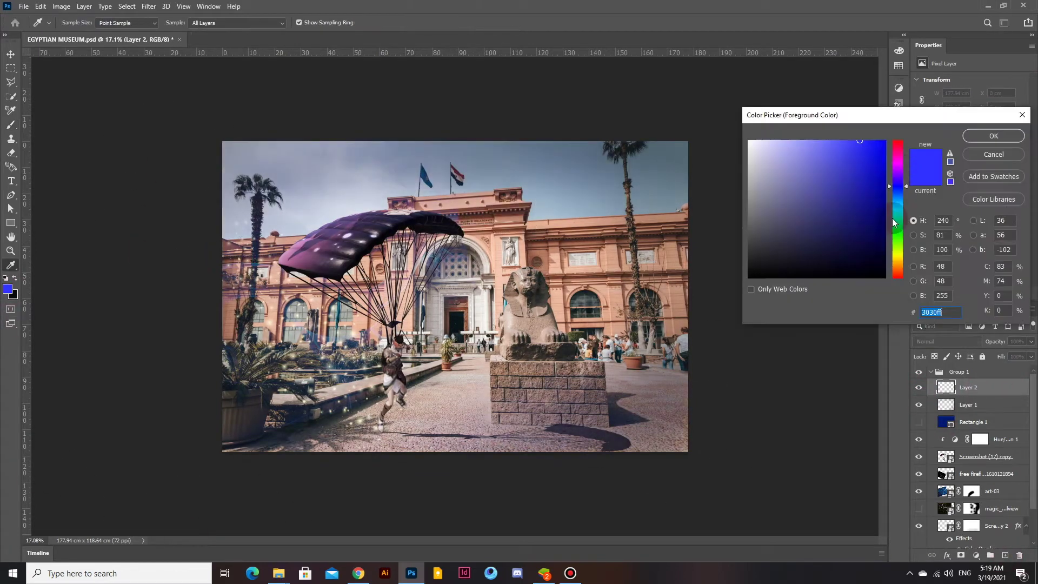
Step: Change the foreground painting colour to magenta
left_click_drag(894, 223, 893, 162)
left_click(993, 135)
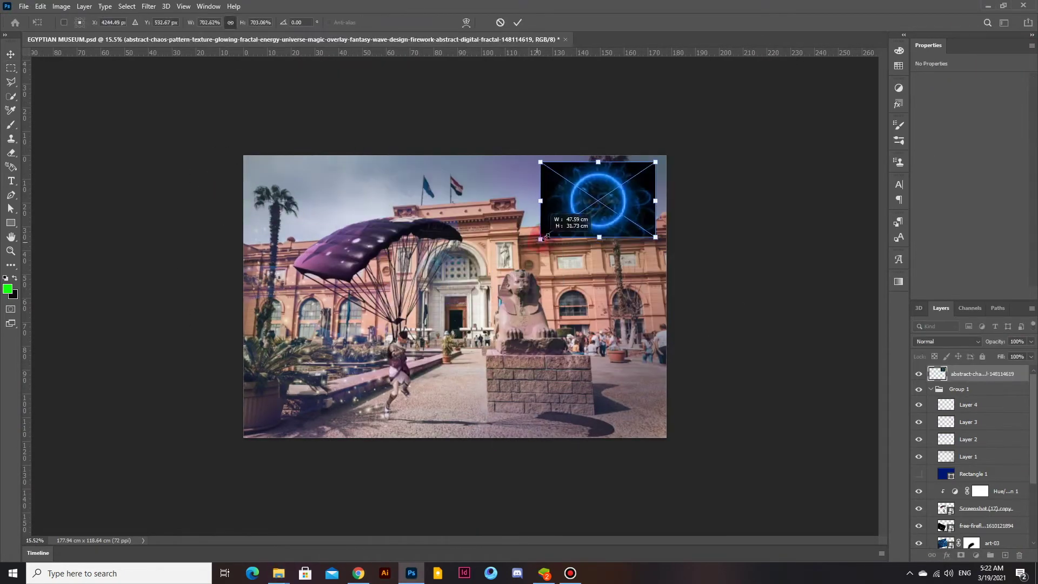
Step: Place the fractal ring at upper right in Lighten mode, shrunk into the sky
mouse_move(372, 183)
left_mouse_down()
mouse_move(255, 175)
mouse_move(496, 145)
mouse_move(521, 203)
left_mouse_up()
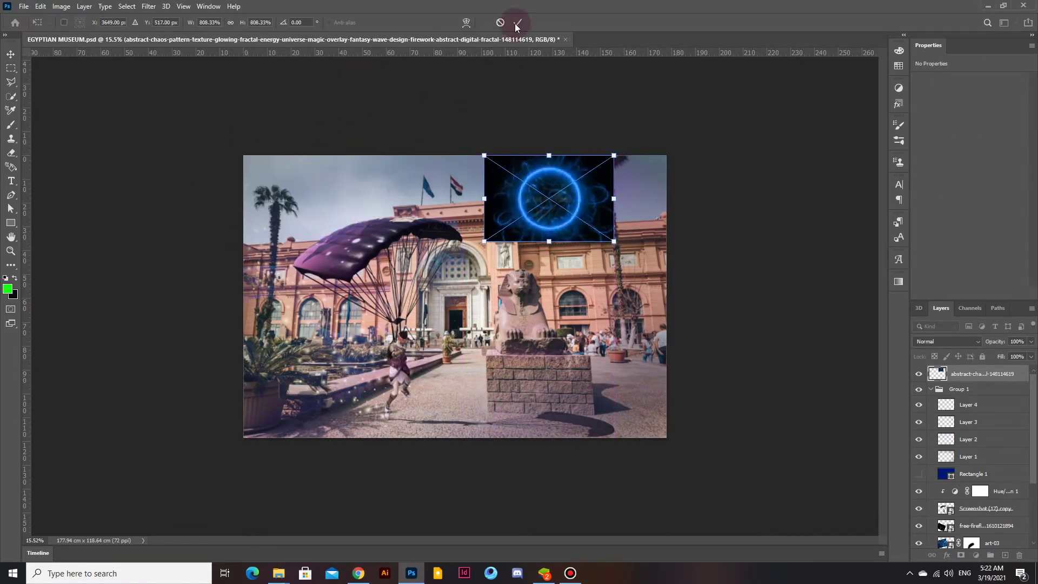
left_click(518, 22)
left_click(946, 342)
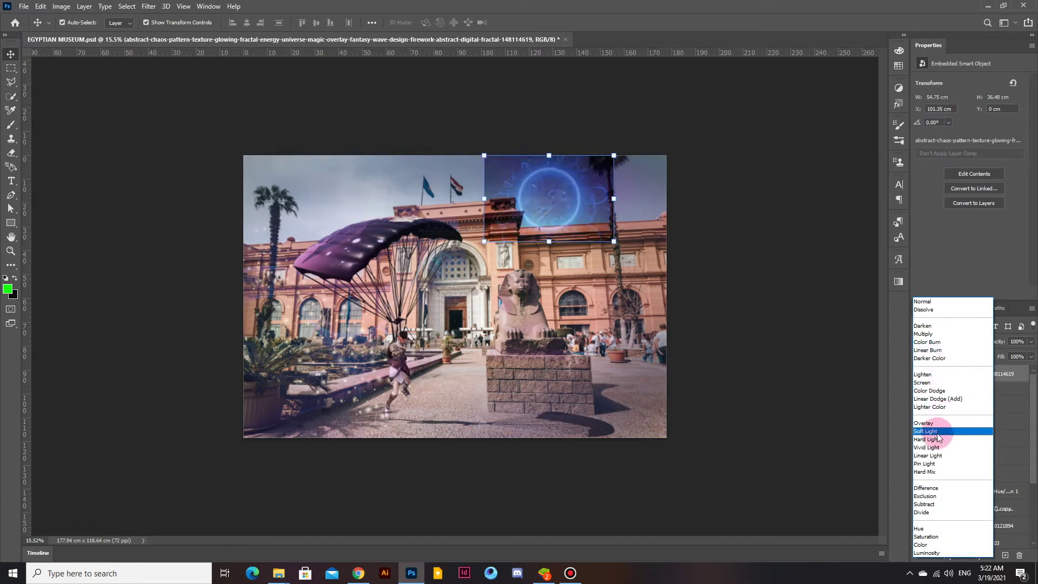
left_click(940, 374)
left_click_drag(606, 190, 566, 204)
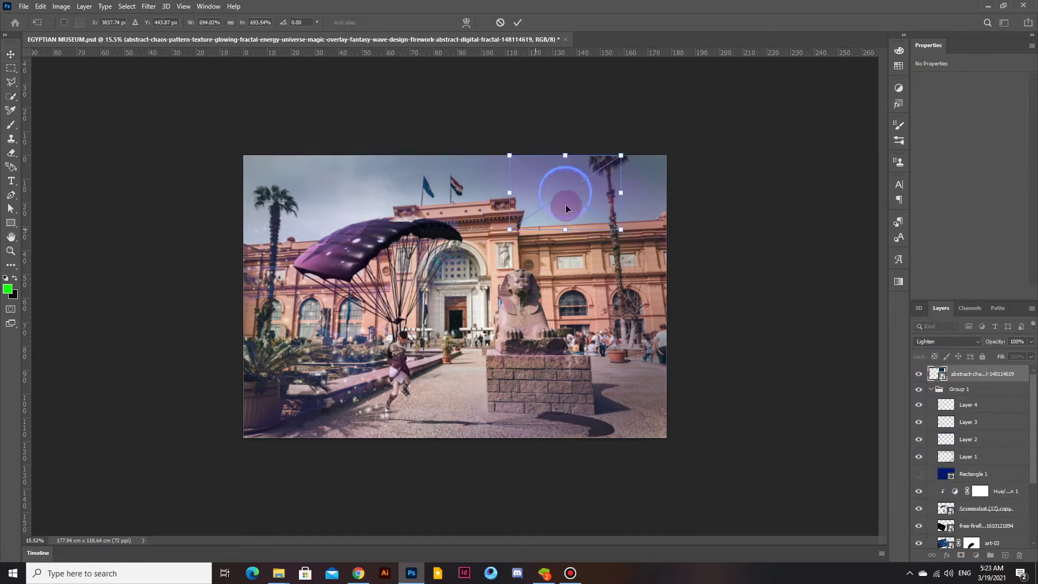
left_click(517, 22)
Step: Add a layer mask to the fractal layer and fine-tune its position
left_click(961, 555)
key("b")
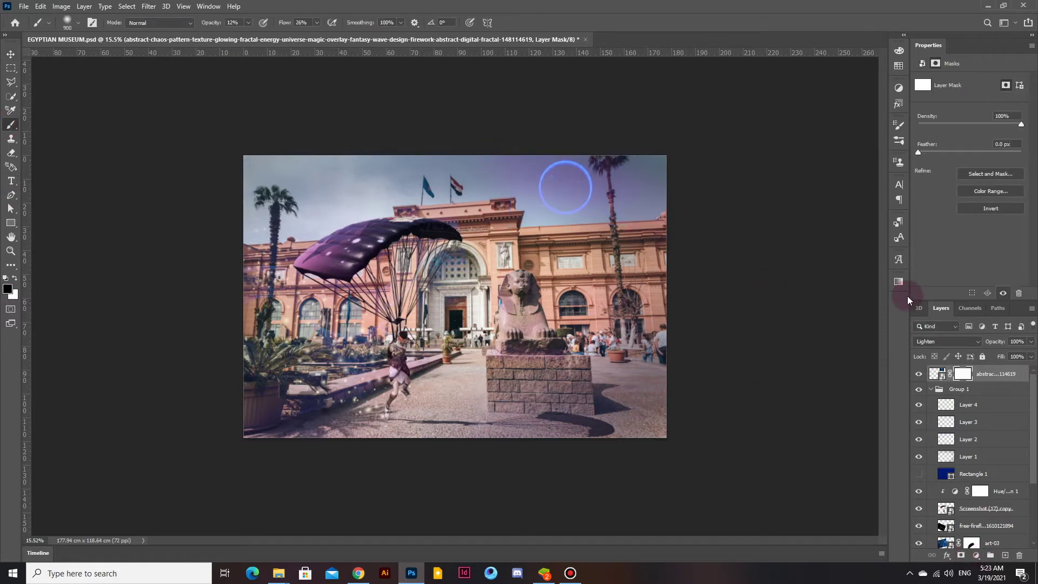
key("ctrl+t")
mouse_move(565, 187)
left_mouse_down()
mouse_move(311, 216)
mouse_move(613, 227)
left_mouse_up()
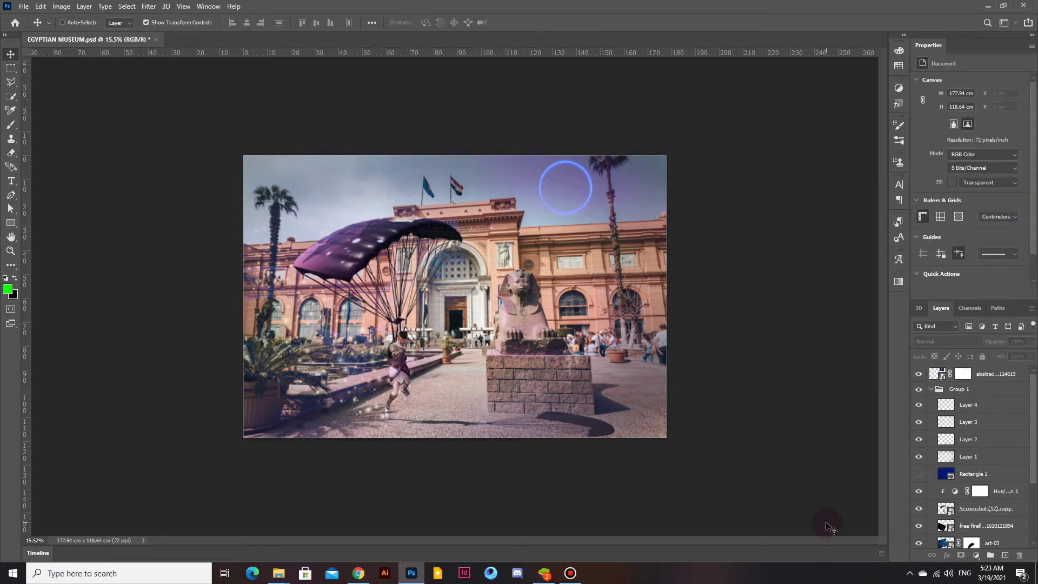
left_click(922, 526)
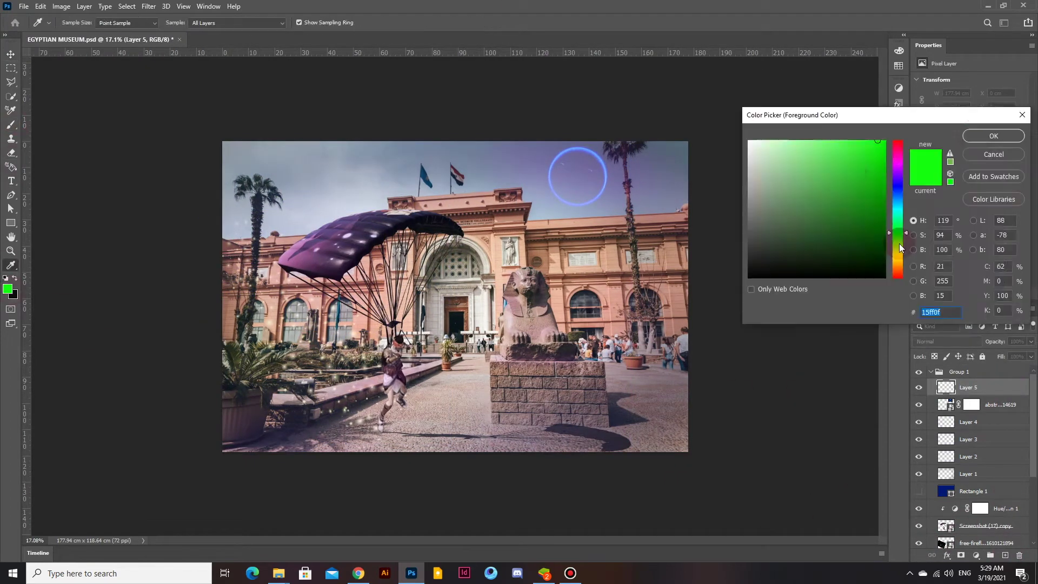
Step: Paint a yellow wash across the scene on Layer 5 with a large soft brush
left_click_drag(900, 248, 900, 258)
key("Return")
key("b")
left_click_drag(608, 284, 540, 189)
left_click_drag(104, 243, 487, 351)
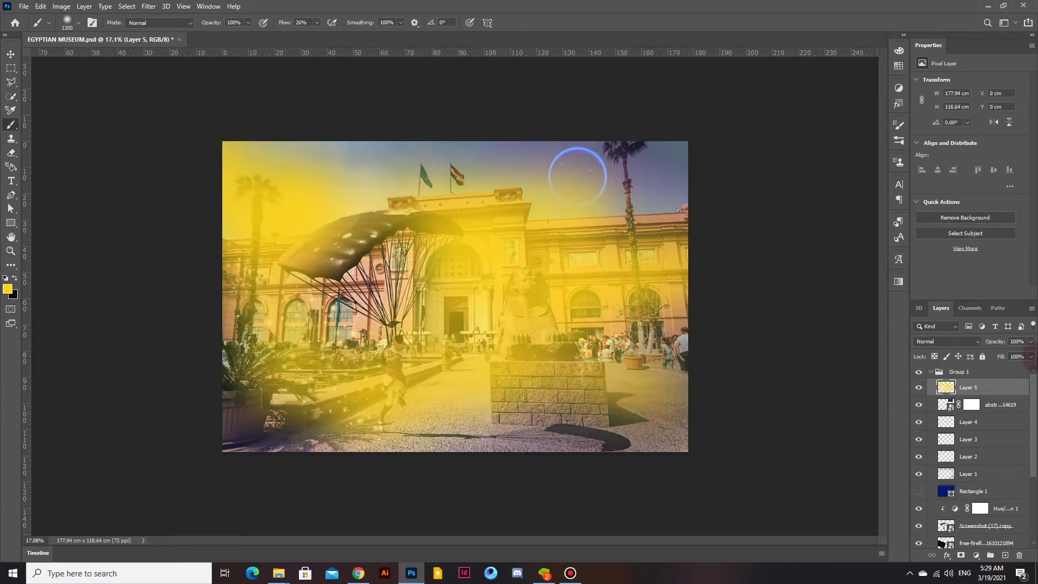
Step: Try Linear Burn, then blend Layer 5 in Soft Light at 28% opacity
left_click(946, 341)
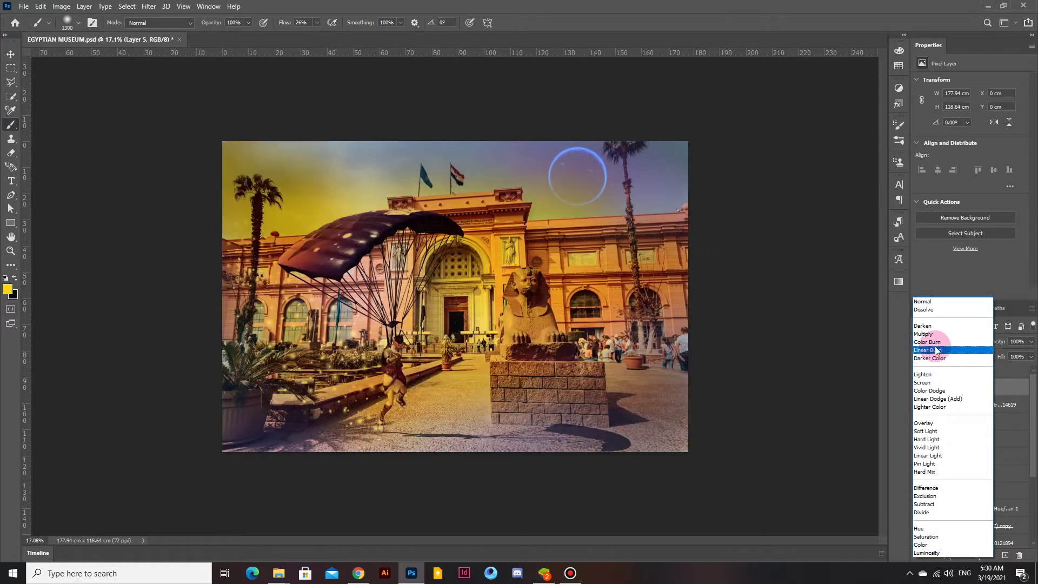
left_click(937, 350)
left_click_drag(1031, 341, 991, 354)
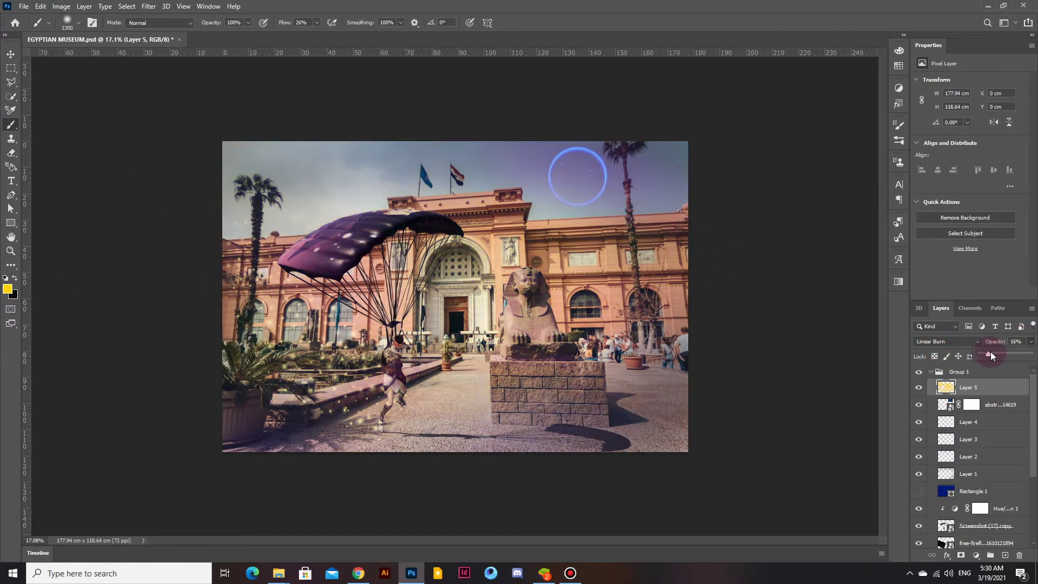
scroll(719, 436, "down", 2)
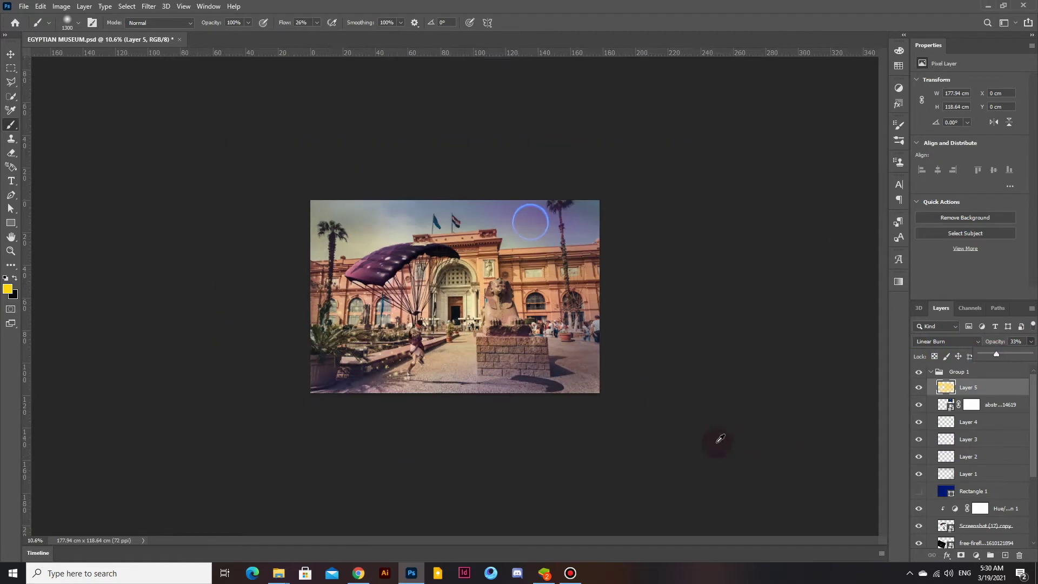
left_click(946, 341)
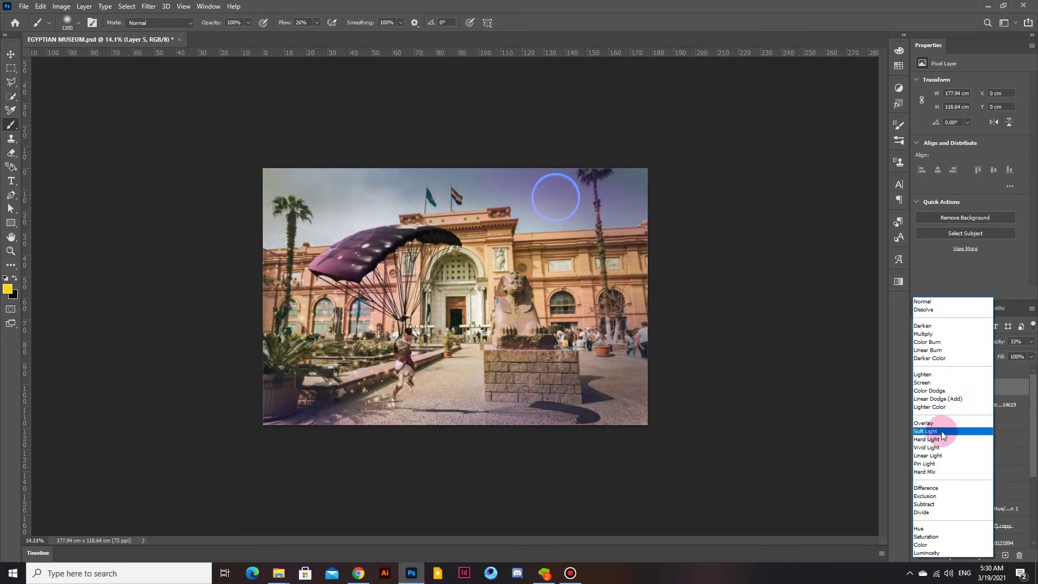
left_click(941, 430)
key("v")
scroll(581, 339, "up", 2)
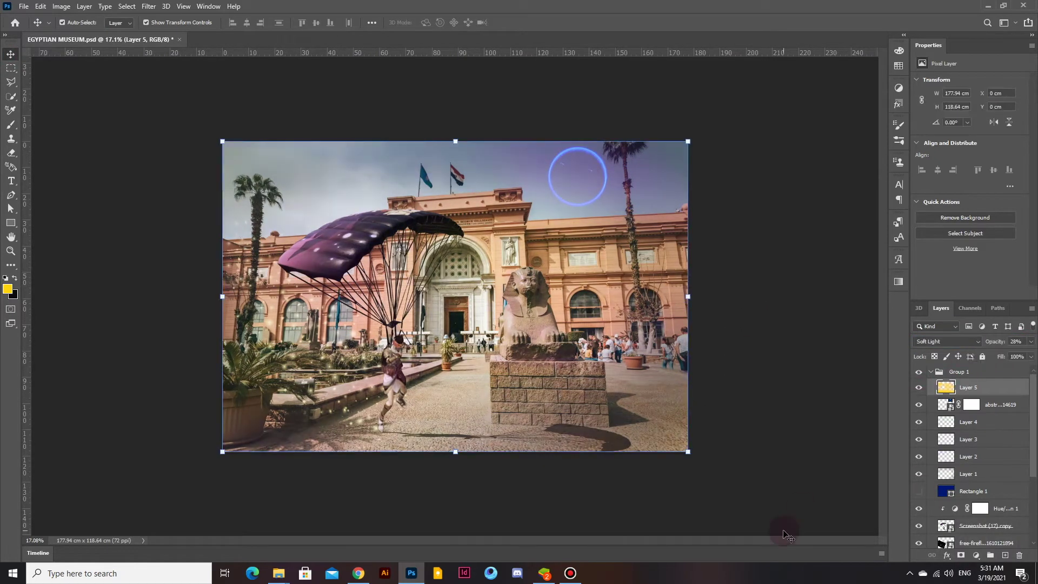
left_click(1005, 556)
Step: Lay a blue gradient across the top of Layer 6 and blend it in Hue mode
left_click(994, 135)
left_click_drag(455, 143, 456, 251)
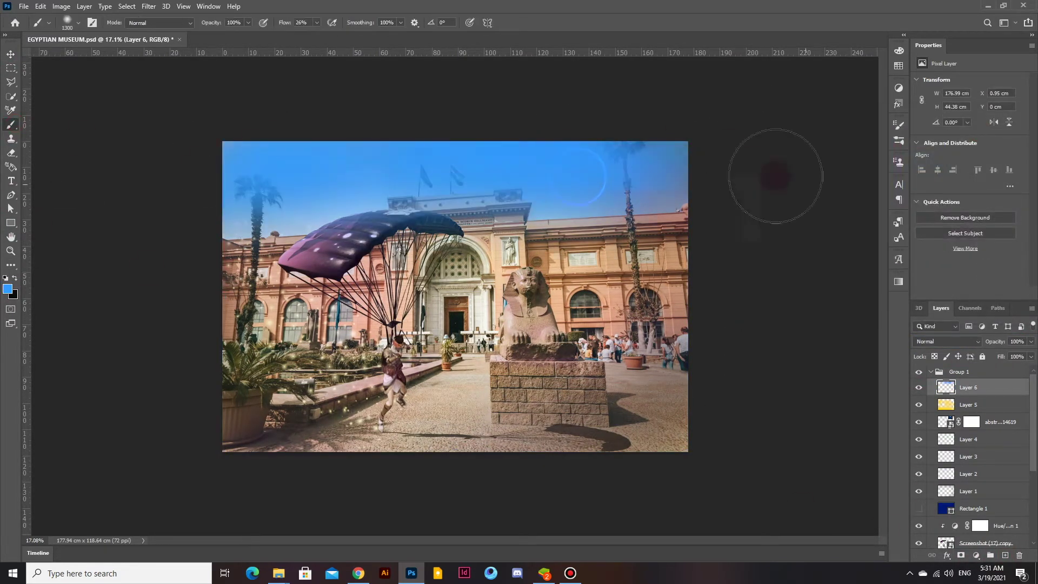
key("v")
left_click(955, 342)
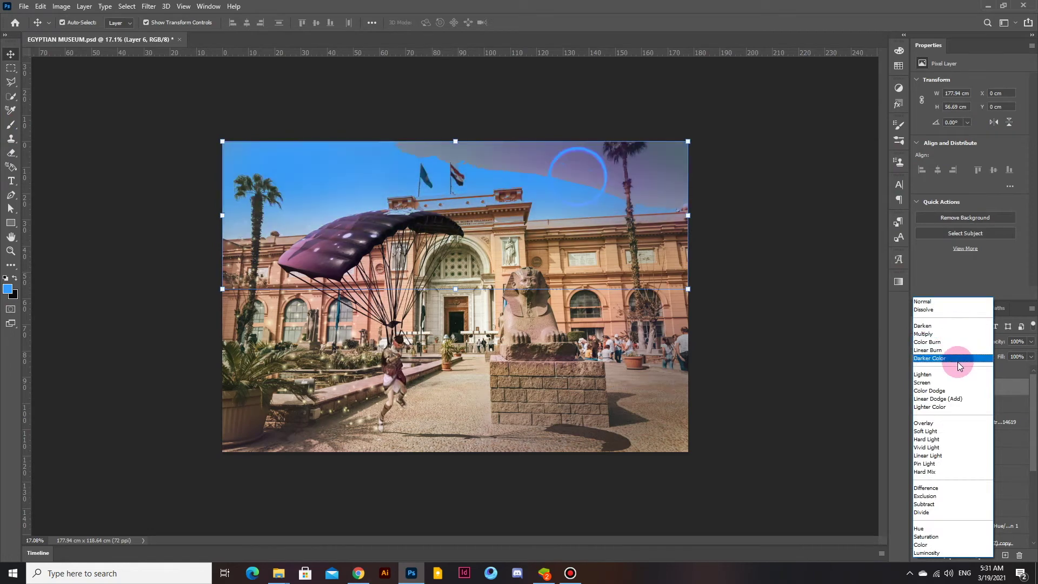
left_click(941, 529)
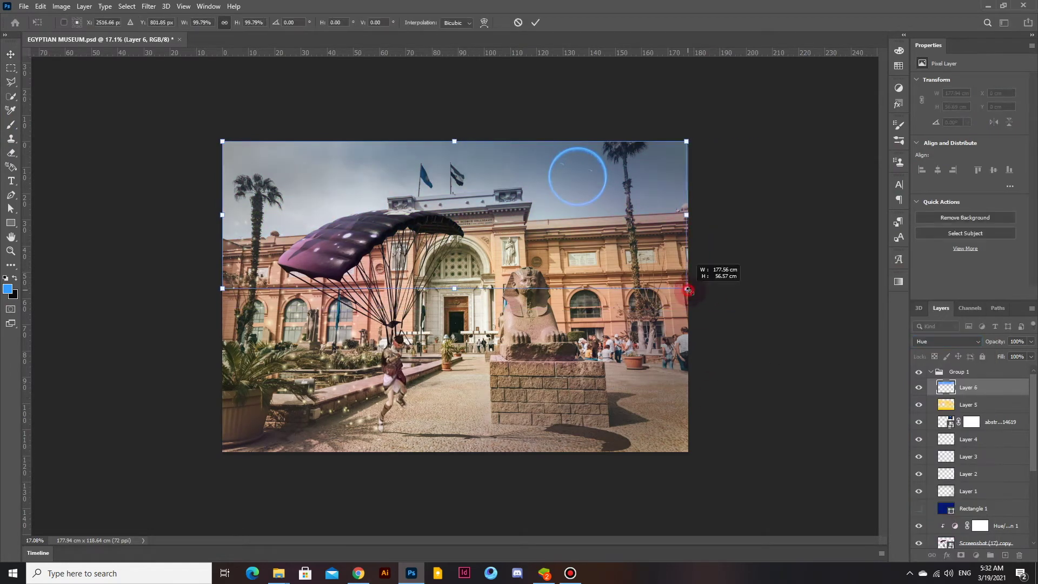
Step: Brush the blue Hue tint over the museum's right wing with a slightly smaller brush
key("b")
left_click_drag(978, 524, 1001, 442)
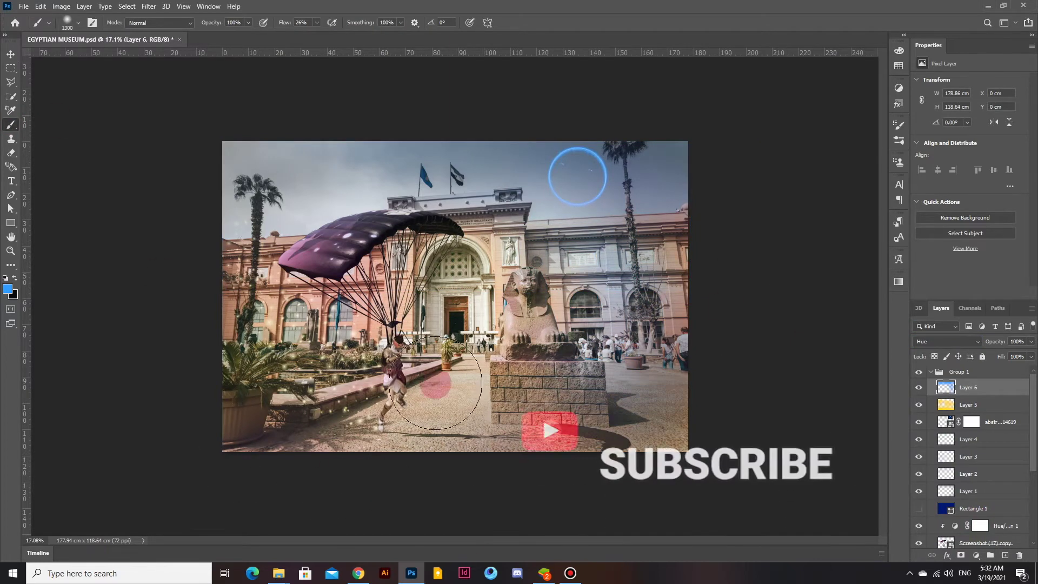
key("ctrl+minus")
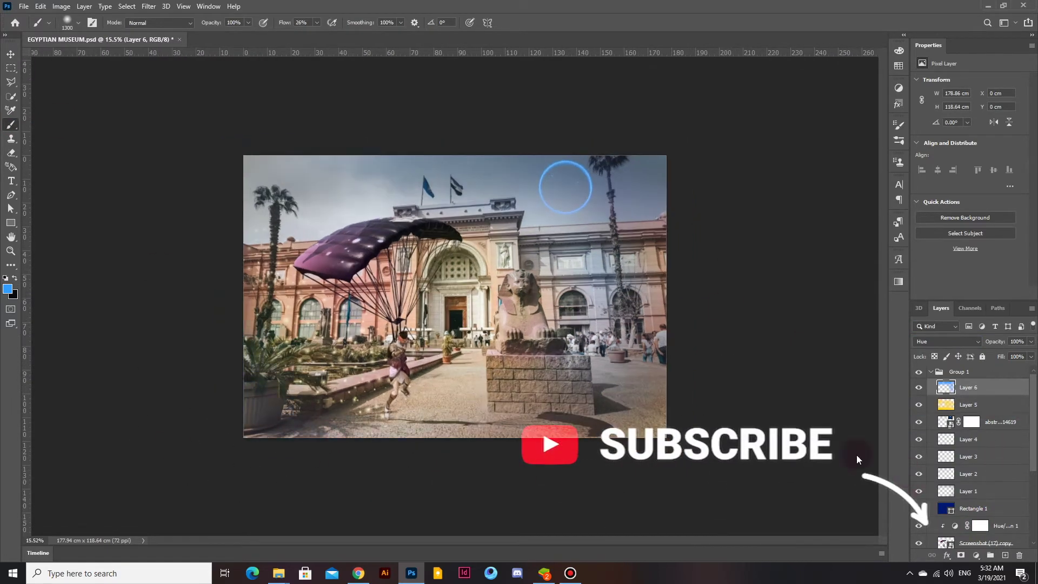
key("bracketleft")
left_click_drag(139, 423, 380, 302)
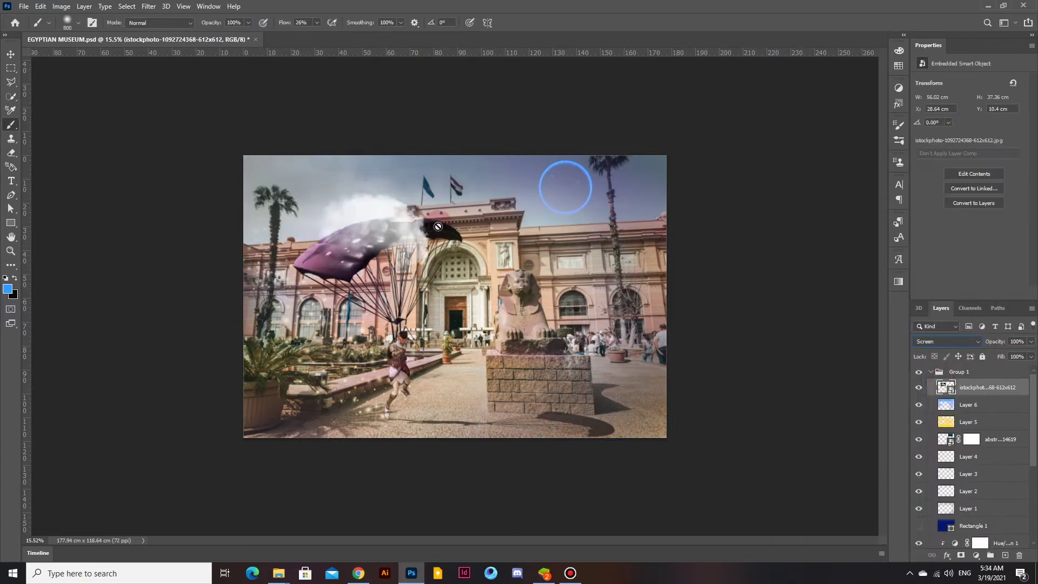
Step: Move the cloud image up into the sky, rotate it, and lower its opacity to 71%
key("v")
left_click_drag(437, 226, 472, 165)
key("ctrl+t")
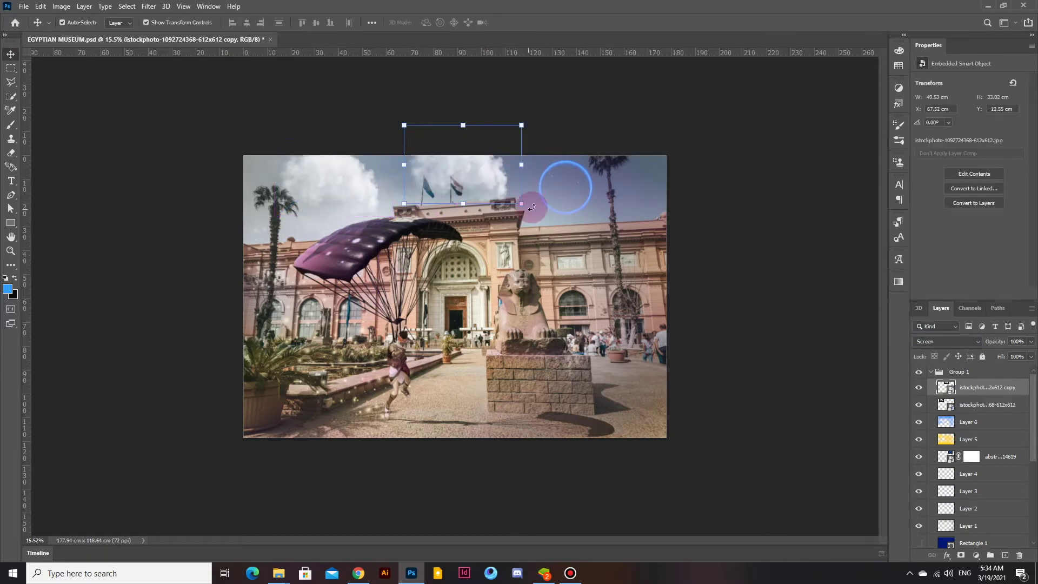
left_click_drag(528, 204, 509, 185)
key("Return")
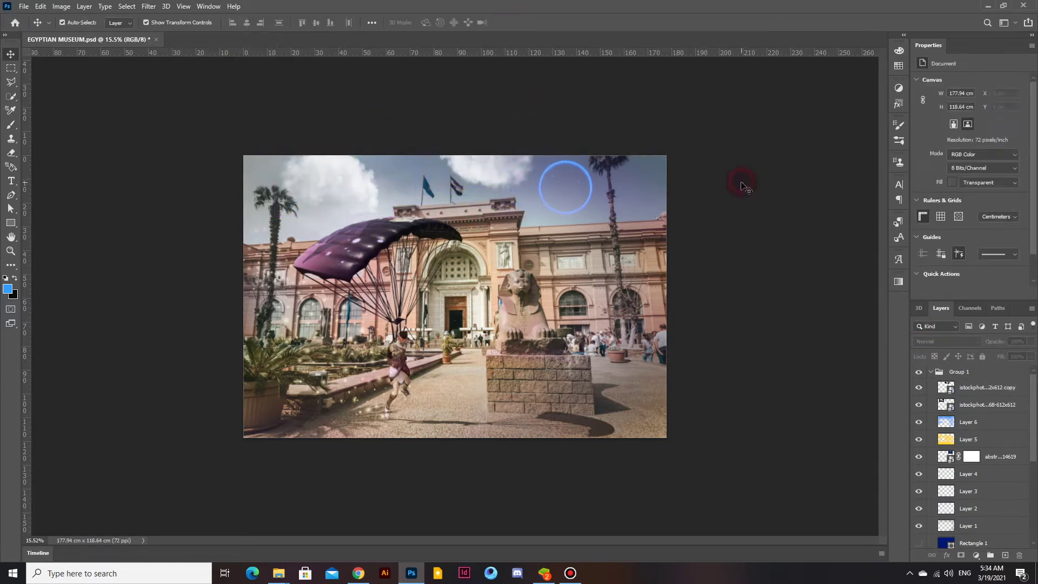
left_click_drag(1031, 341, 1015, 355)
Step: Duplicate the cloud toward the upper right, resize it, and place a third copy above the flags
left_click_drag(491, 172, 652, 181)
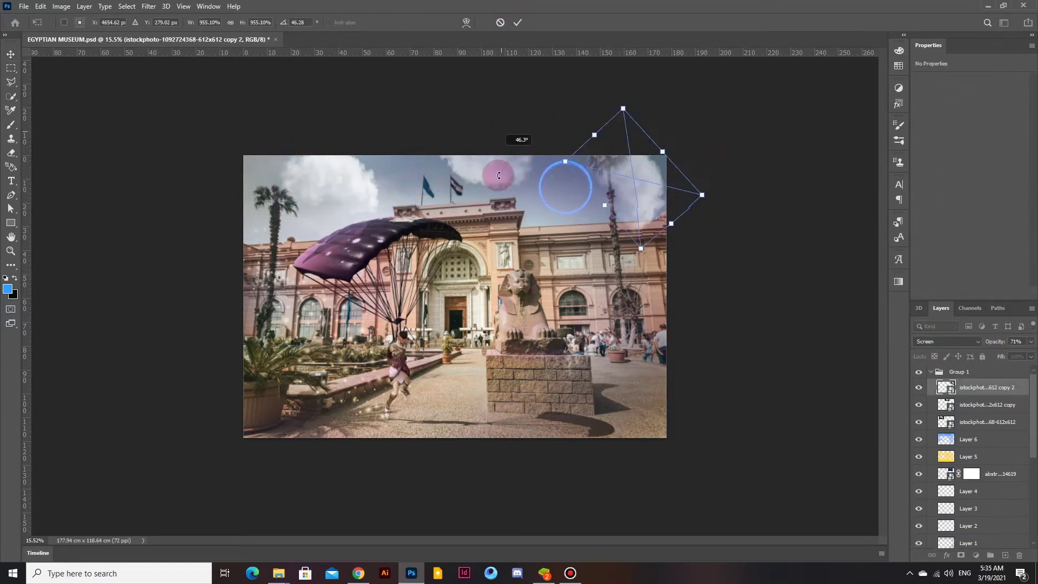
left_click(979, 404)
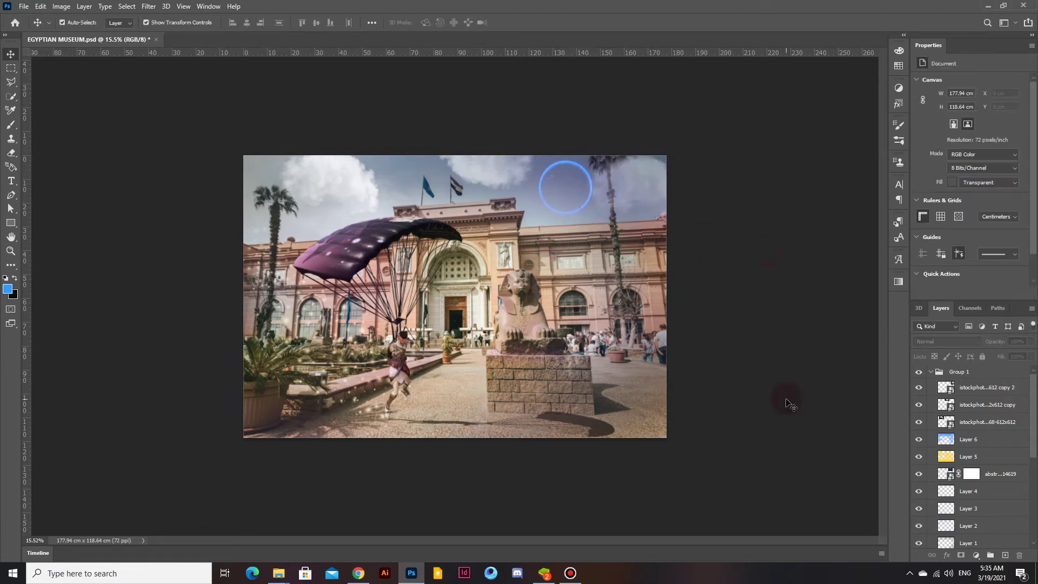
key("ctrl+t")
left_click_drag(512, 164, 523, 199)
key("ctrl+alt+t")
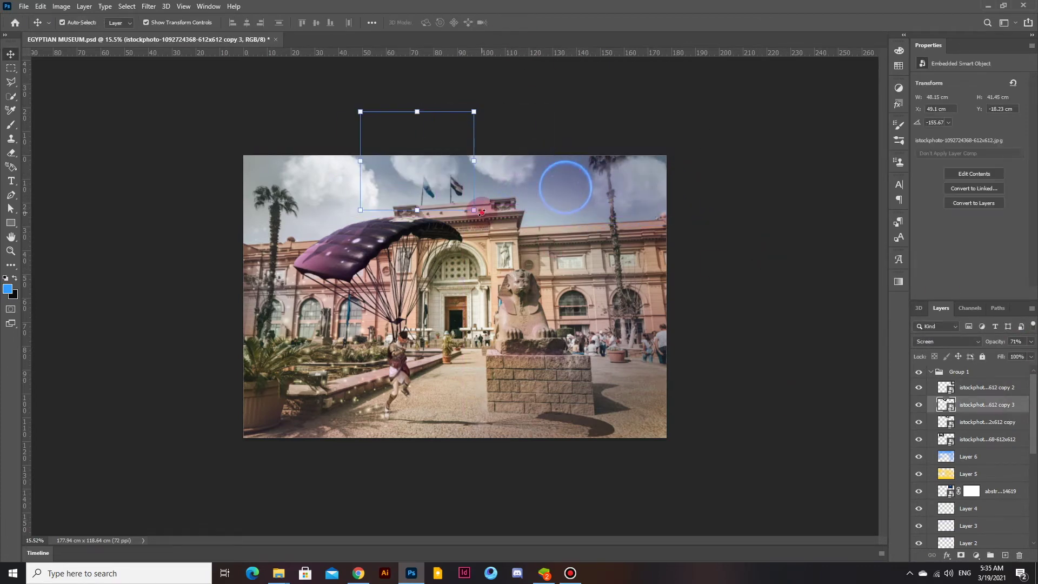
left_click_drag(448, 163, 416, 158)
key("Return")
Step: Rotate a cloud copy to about -176° and lower its opacity
key("ctrl+t")
left_click_drag(556, 108, 551, 182)
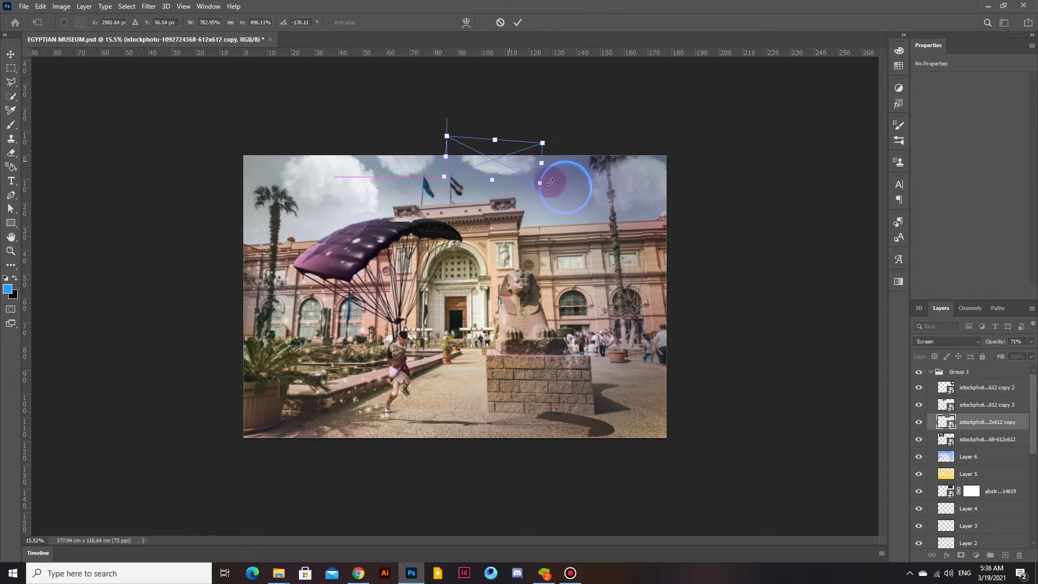
key("Return")
left_click(1031, 341)
left_click_drag(1016, 354, 998, 357)
Step: Discard an unwanted reshape and tilt the third cloud slightly near the flags
key("ctrl+t")
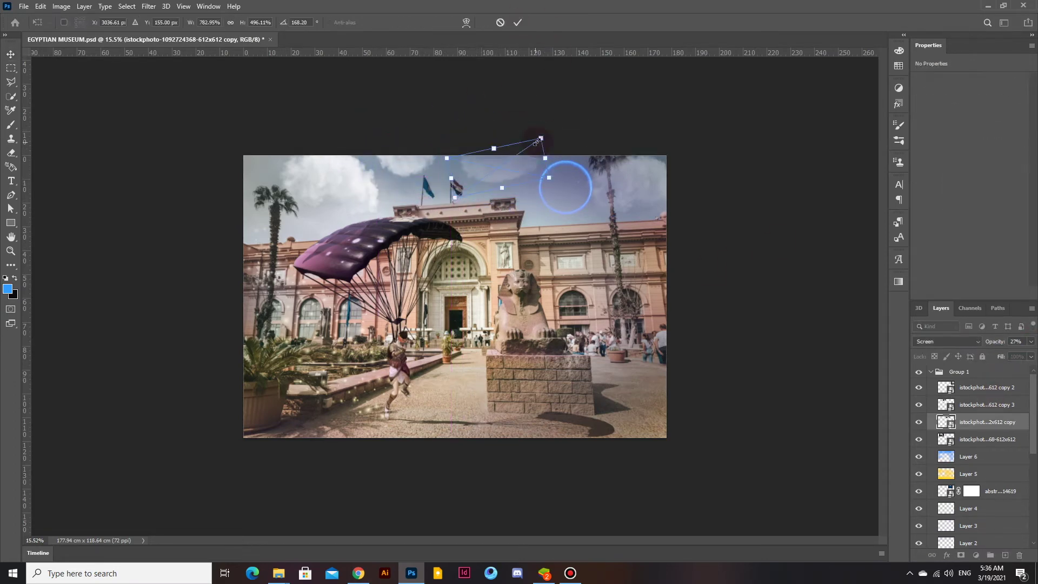
left_click_drag(468, 195, 520, 180)
left_click(500, 22)
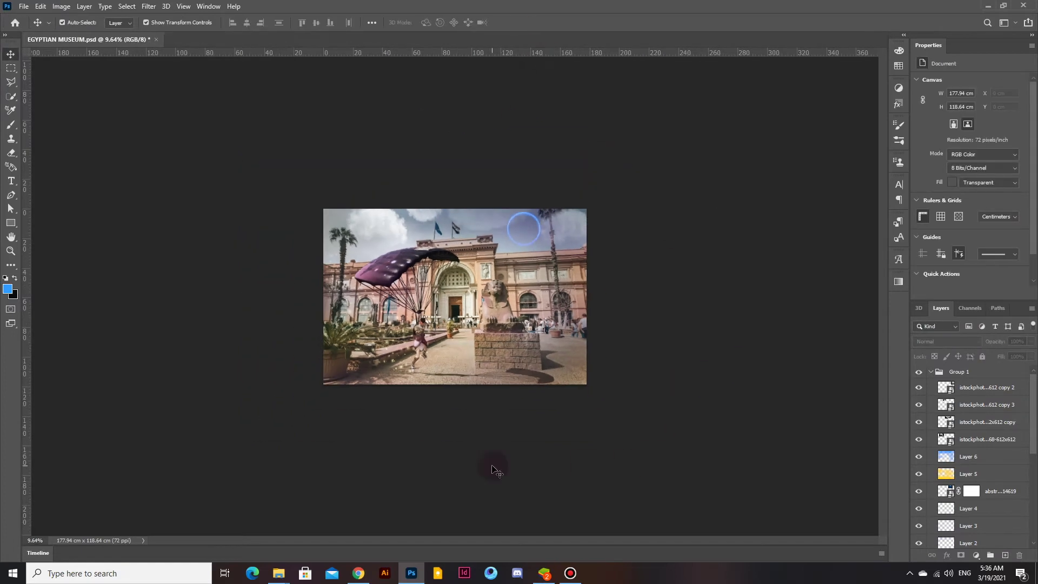
key("ctrl+t")
mouse_move(437, 187)
left_mouse_down()
mouse_move(326, 257)
mouse_move(475, 154)
left_mouse_up()
key("Escape")
left_click(595, 500)
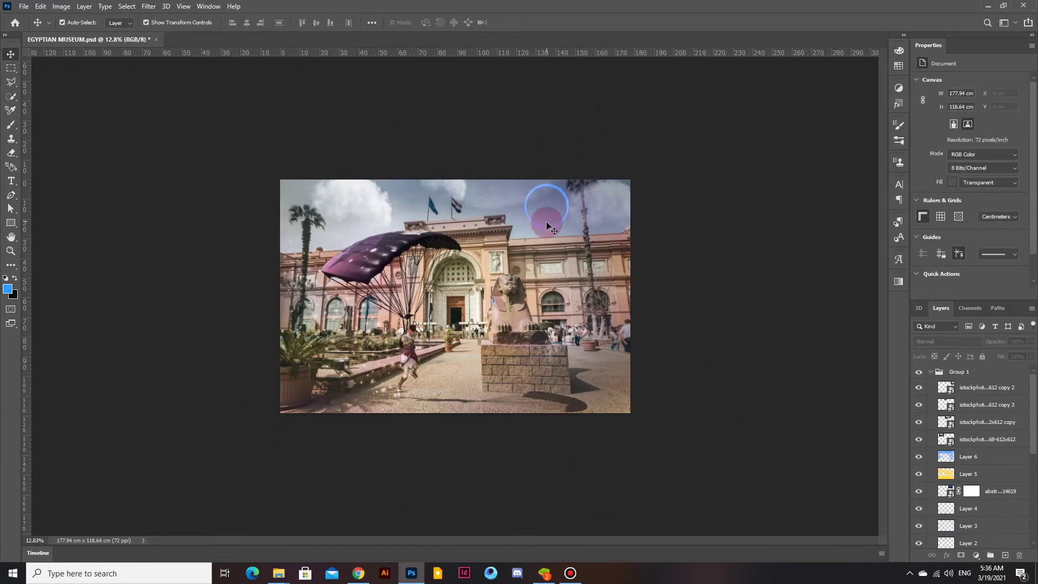
Step: Duplicate the abstract glow layer and set the copy to Lighter Color blending
right_click(994, 491)
left_click(919, 105)
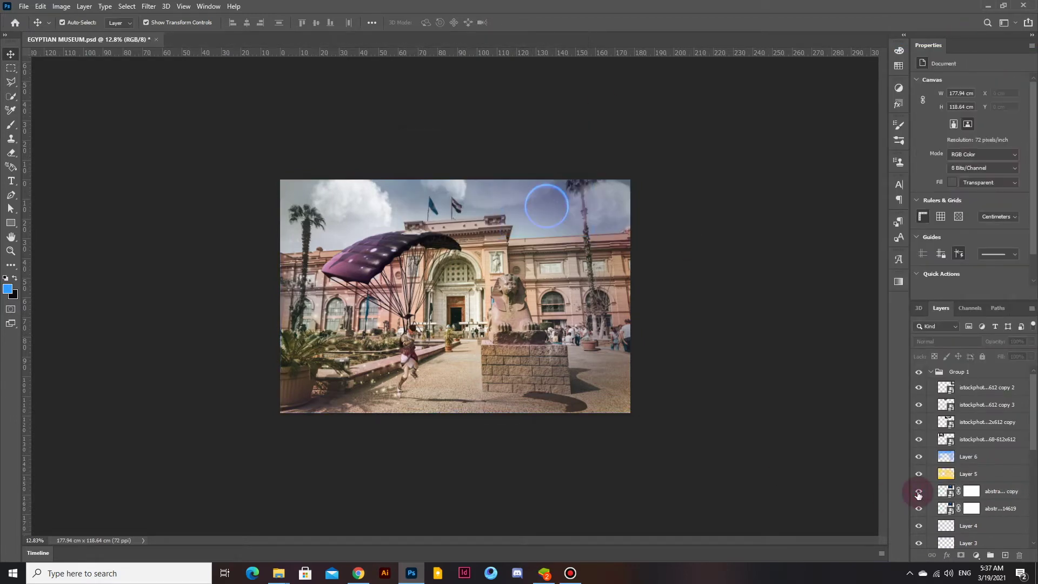
left_click(996, 494)
left_click(946, 341)
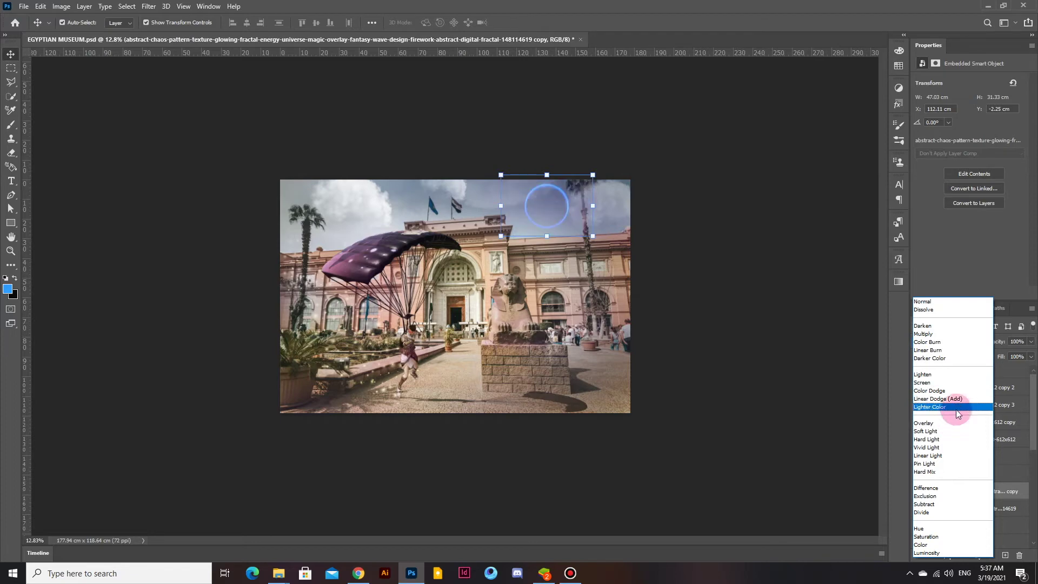
left_click(745, 486)
Step: Toggle layer visibility to compare the glow effect, then select the yellow Layer 5
scroll(424, 436, "down", 2)
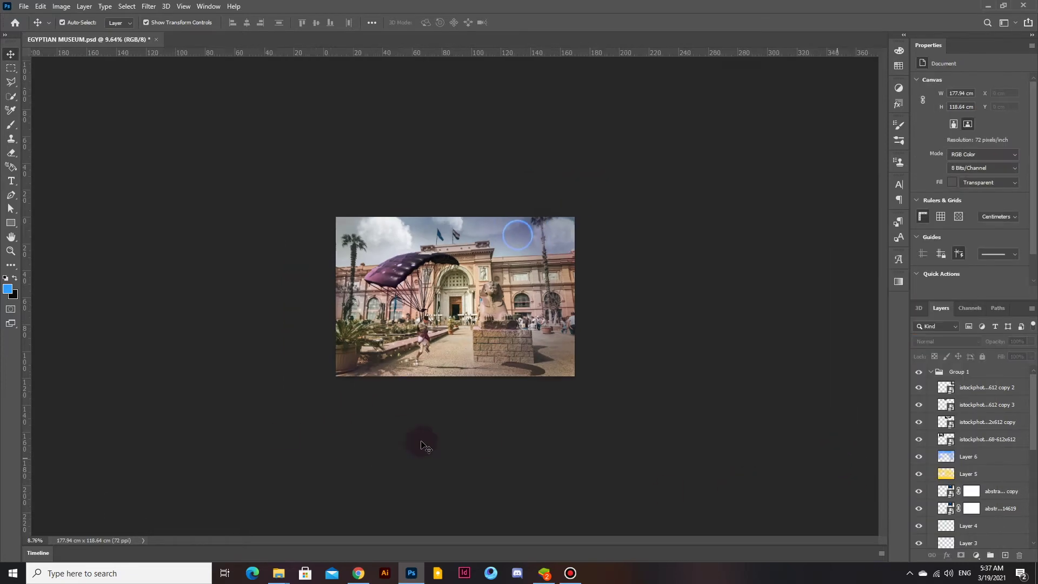
scroll(424, 436, "up", 3)
scroll(920, 468, "down", 4)
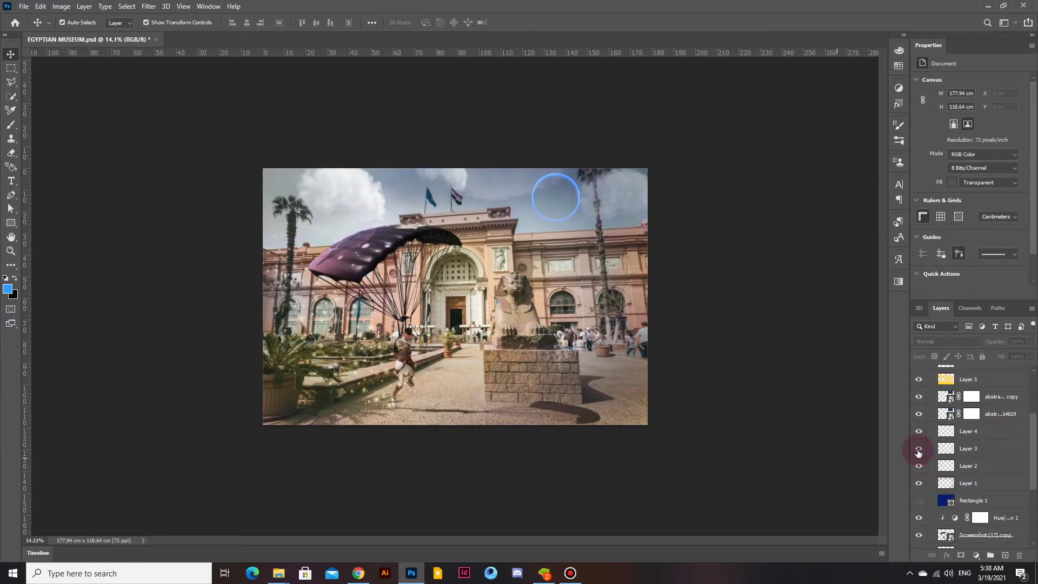
left_click(920, 432)
scroll(921, 422, "up", 2)
left_click(919, 392)
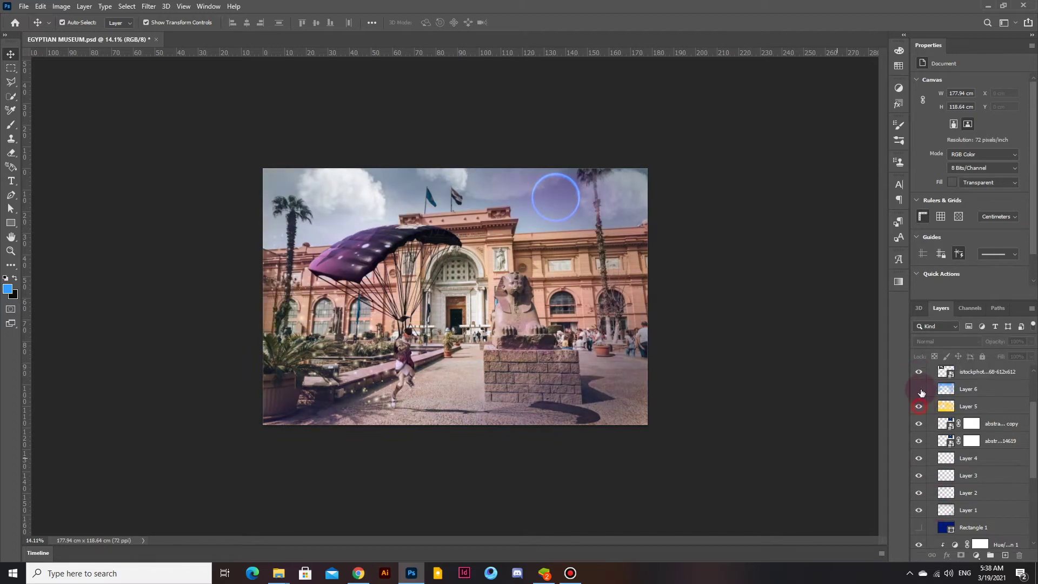
left_click(921, 405)
Step: Turn on the firefly sparkles layer to reveal the sparkles in the scene
scroll(918, 465, "down", 3)
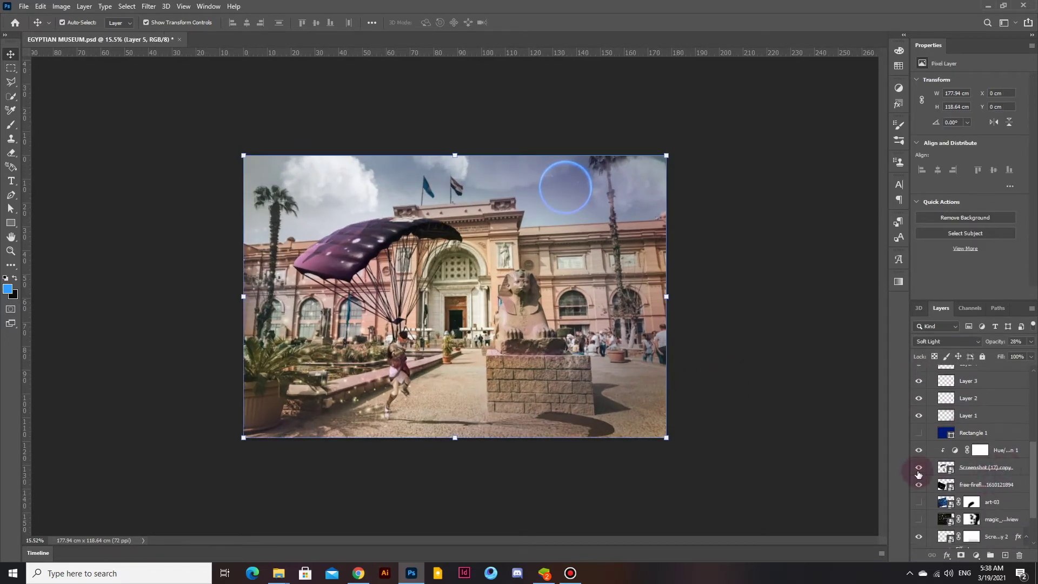
left_click(919, 485)
left_click(835, 486)
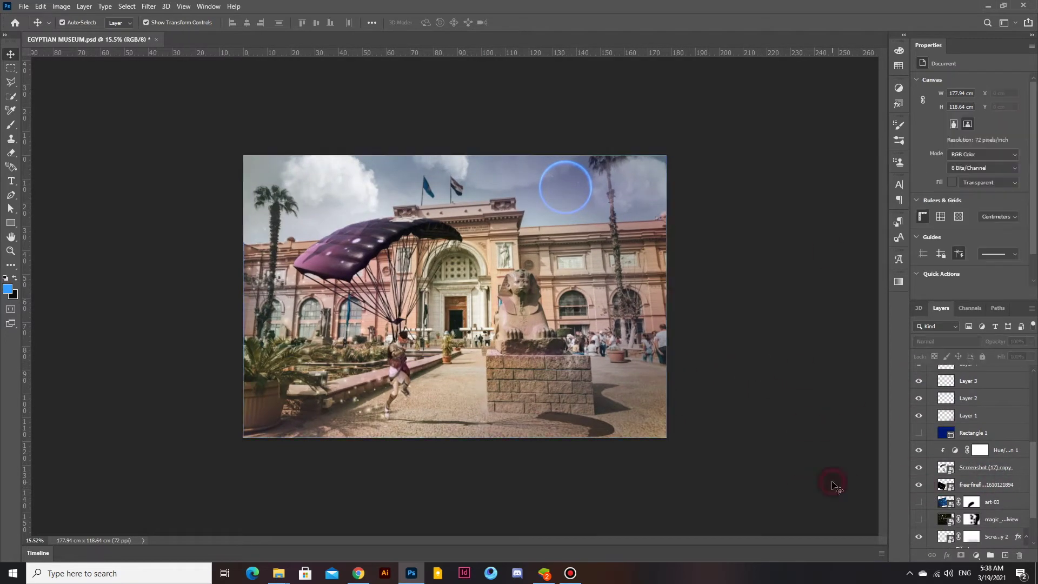
scroll(973, 432, "up", 3)
Step: Convert Group 1 copy into a Smart Object
right_click(973, 373)
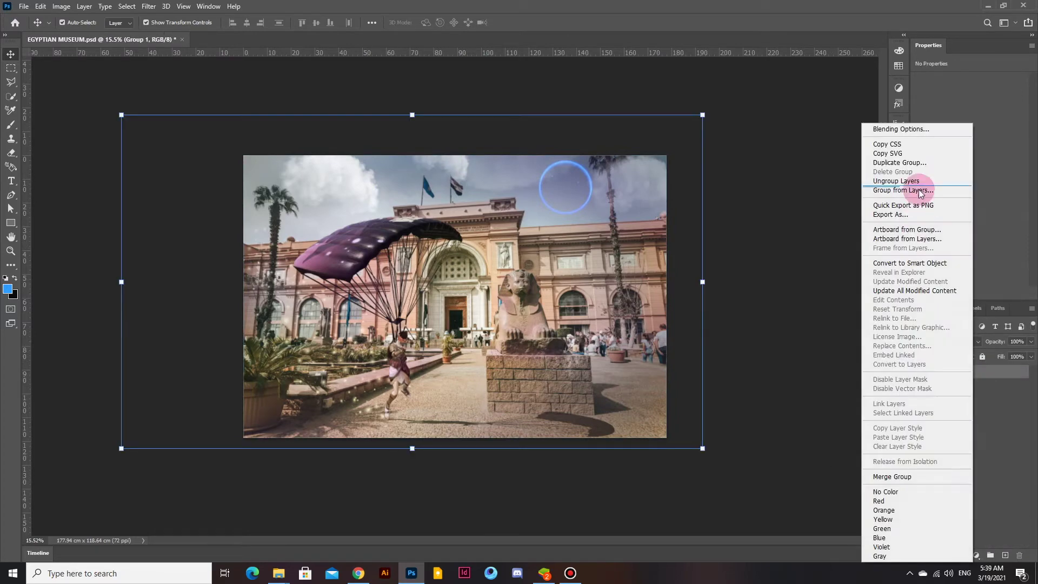
left_click(975, 390)
right_click(973, 373)
left_click(909, 264)
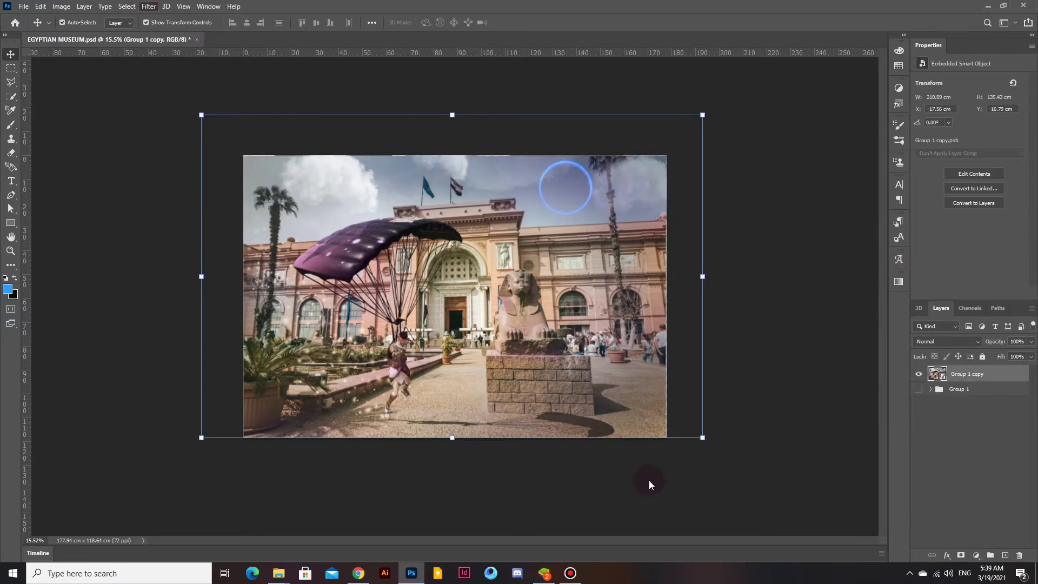
Step: Grade it in Camera Raw: more contrast, less clarity, dehaze, cooler magenta tint, grain 77, vignette
key("ctrl+shift+a")
left_click_drag(861, 269, 885, 271)
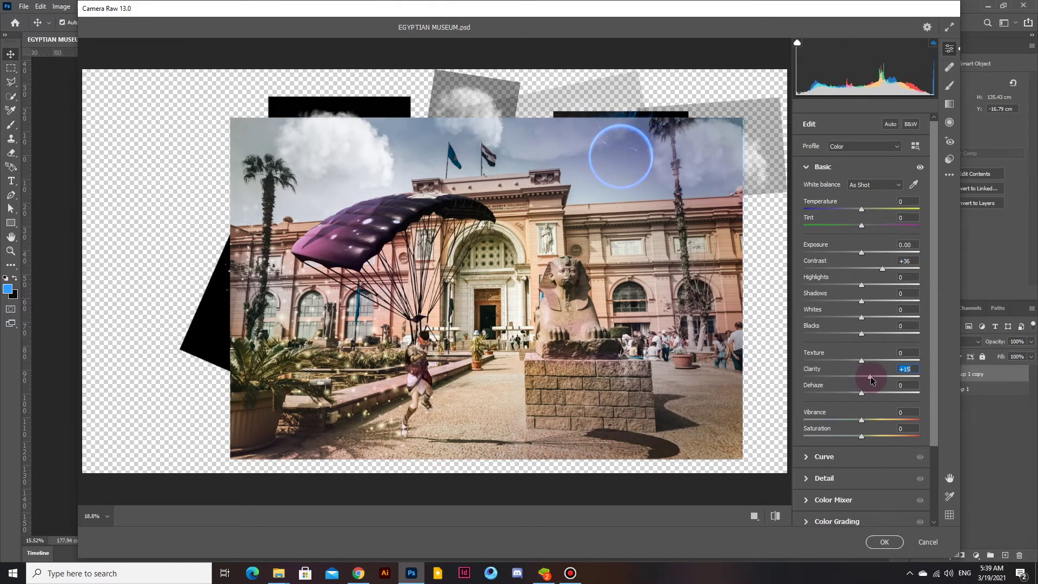
mouse_move(870, 378)
left_mouse_down()
mouse_move(858, 377)
mouse_move(847, 398)
mouse_move(883, 399)
mouse_move(850, 424)
left_mouse_up()
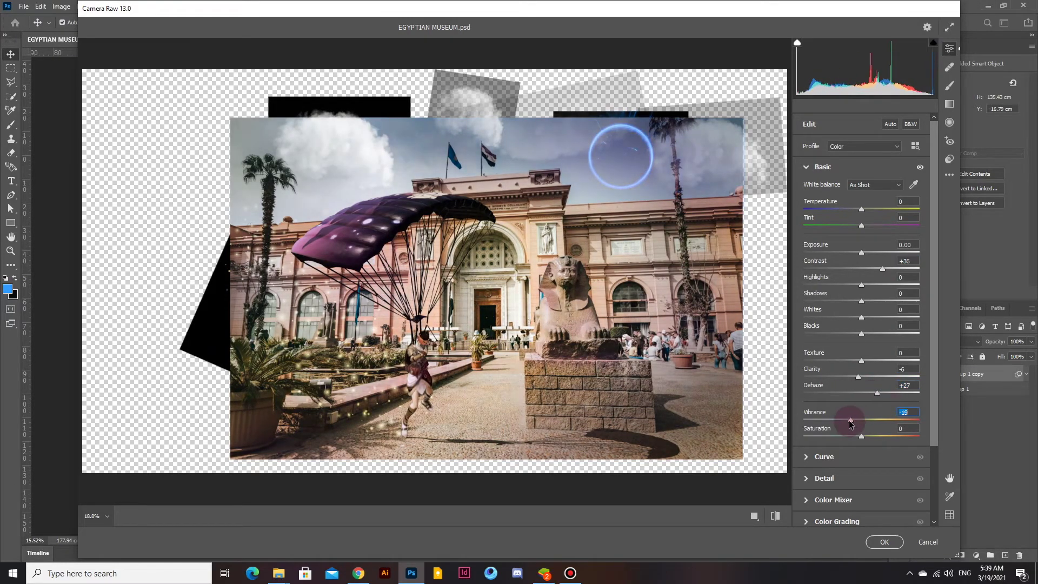
mouse_move(861, 209)
left_mouse_down()
mouse_move(879, 222)
mouse_move(871, 224)
left_mouse_up()
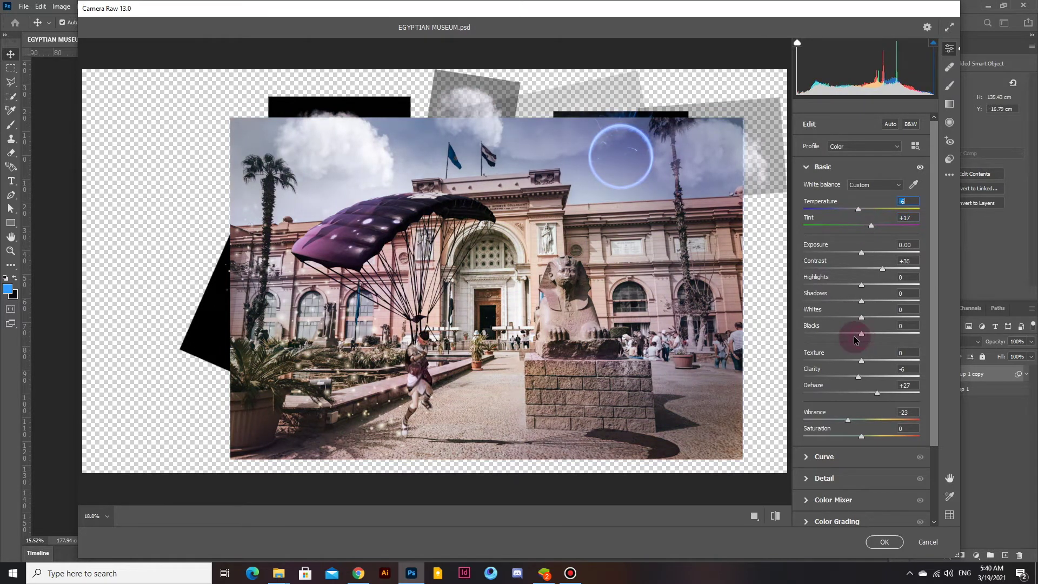
scroll(871, 439, "down", 3)
left_click(863, 484)
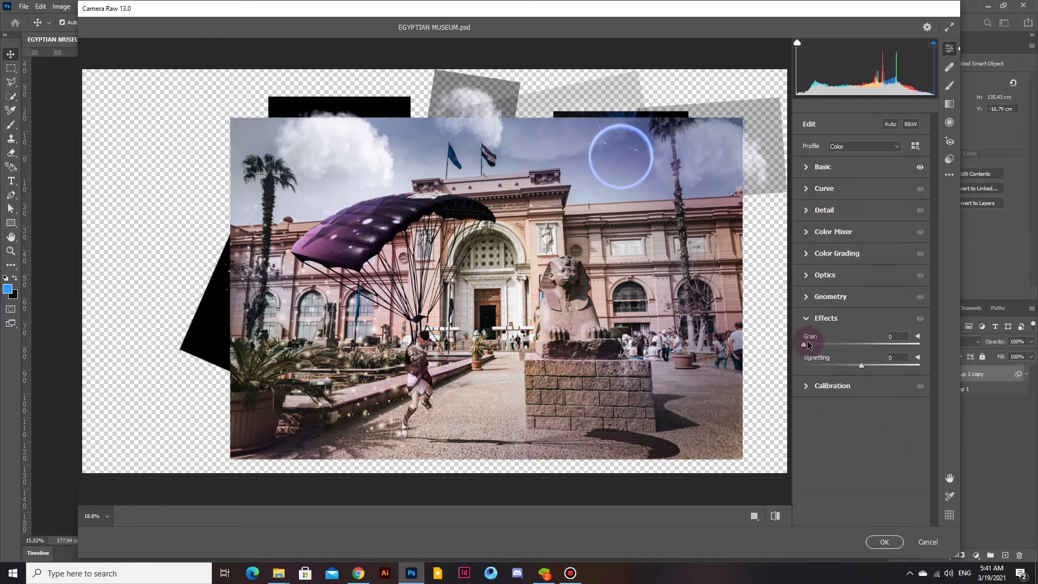
left_click_drag(861, 365, 845, 366)
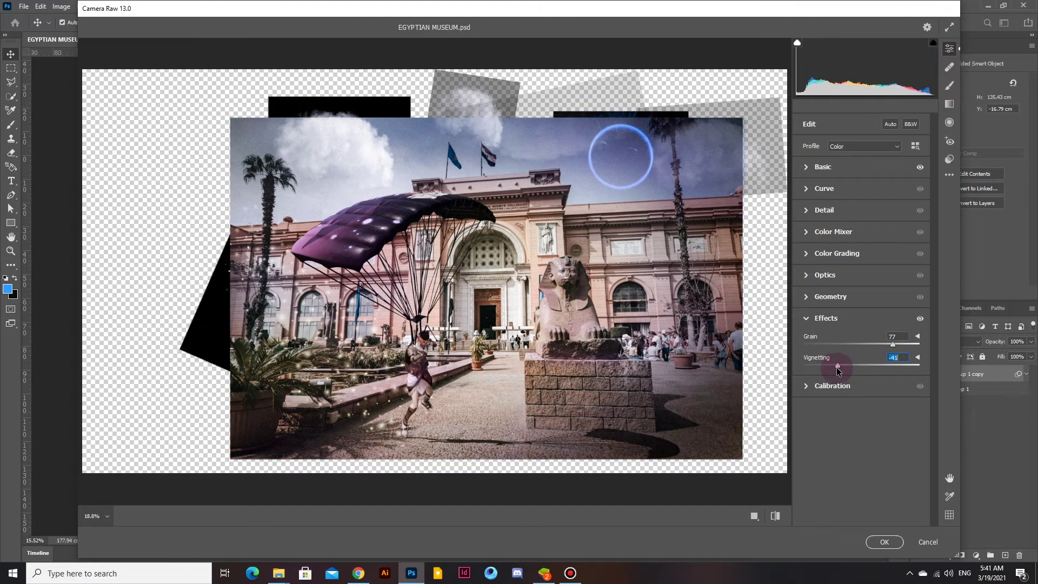
left_click(884, 542)
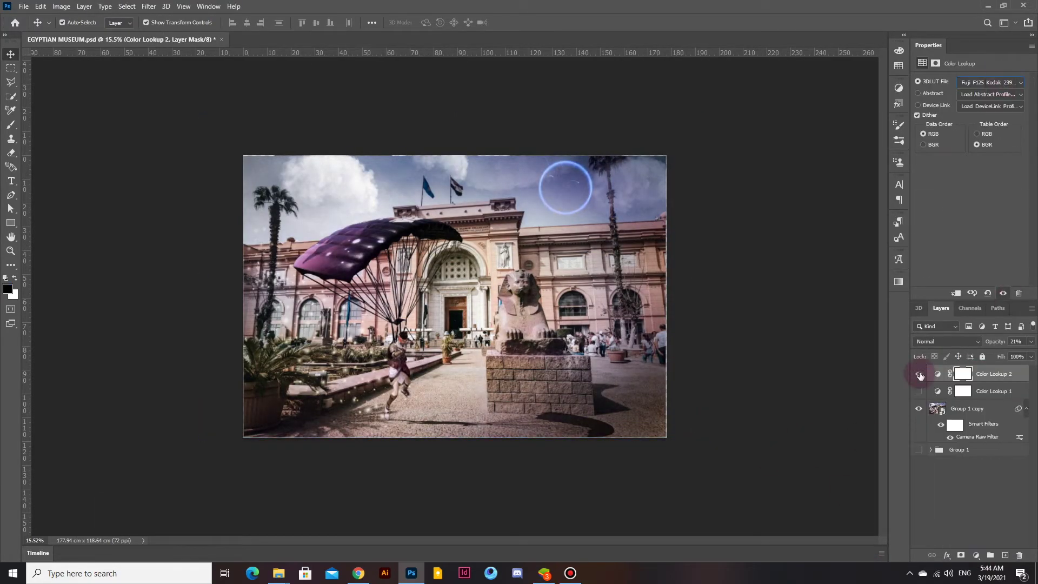
Step: Paint purple over the clouds along the top on new Layer 7
left_click(1005, 555)
key("b")
left_click(7, 288)
left_click_drag(897, 173, 896, 143)
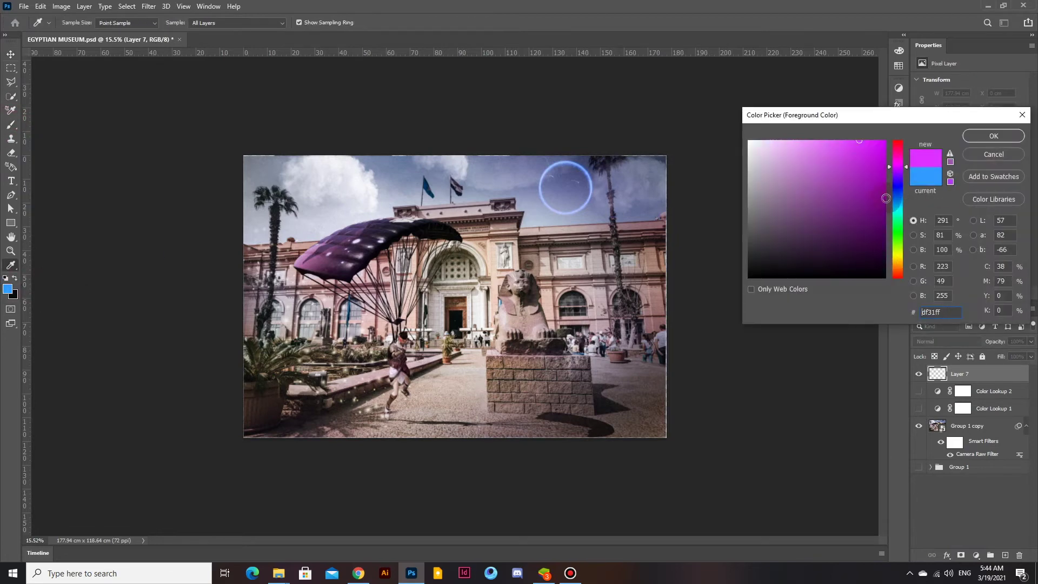
left_click(992, 132)
left_click_drag(196, 232, 716, 157)
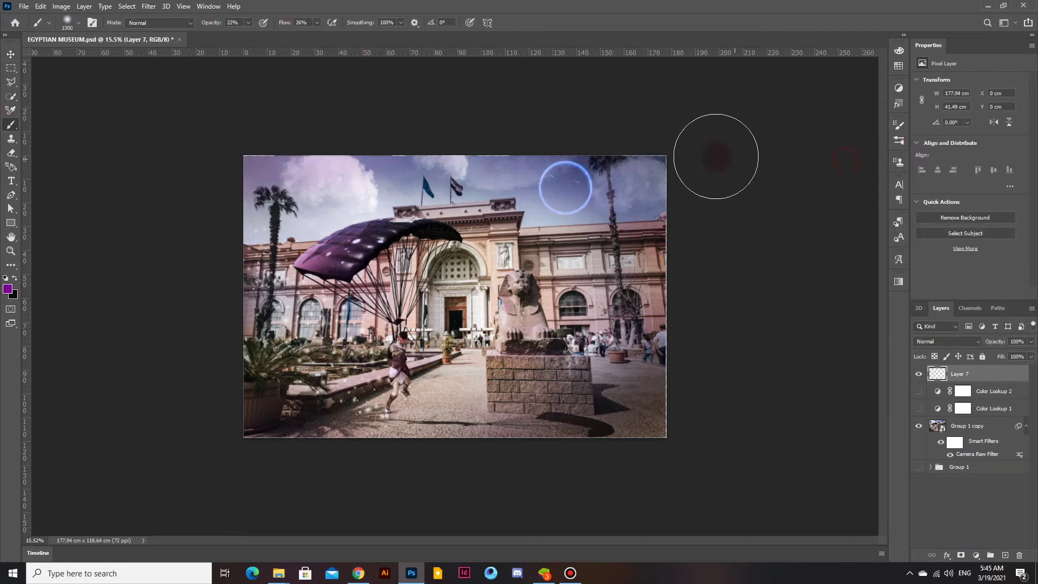
Step: Try green, orange-brown and red as alternative foreground colours
left_click(8, 289)
left_click_drag(896, 146, 895, 269)
left_click(991, 132)
left_click(8, 289)
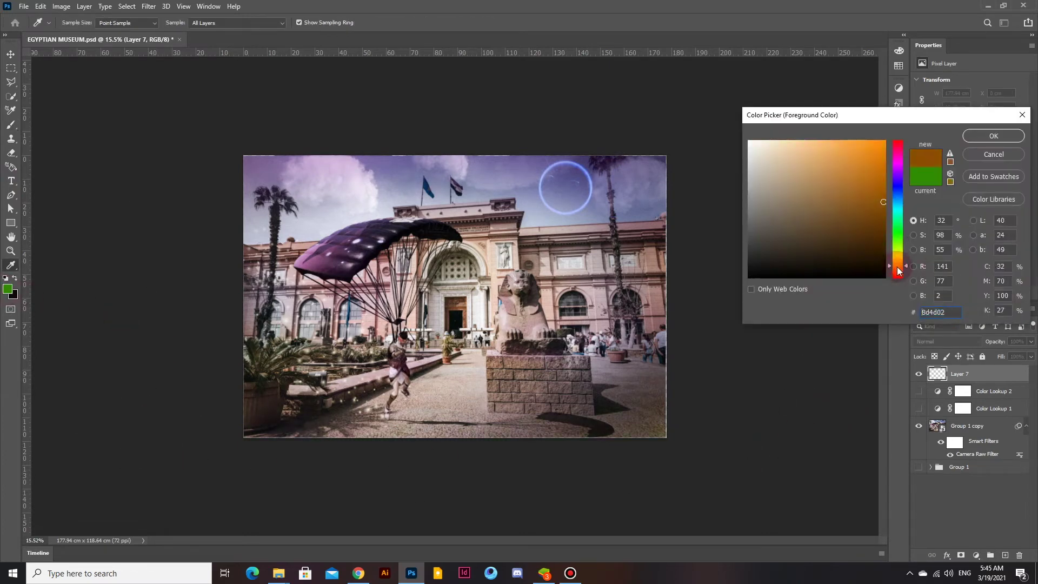
left_click(991, 132)
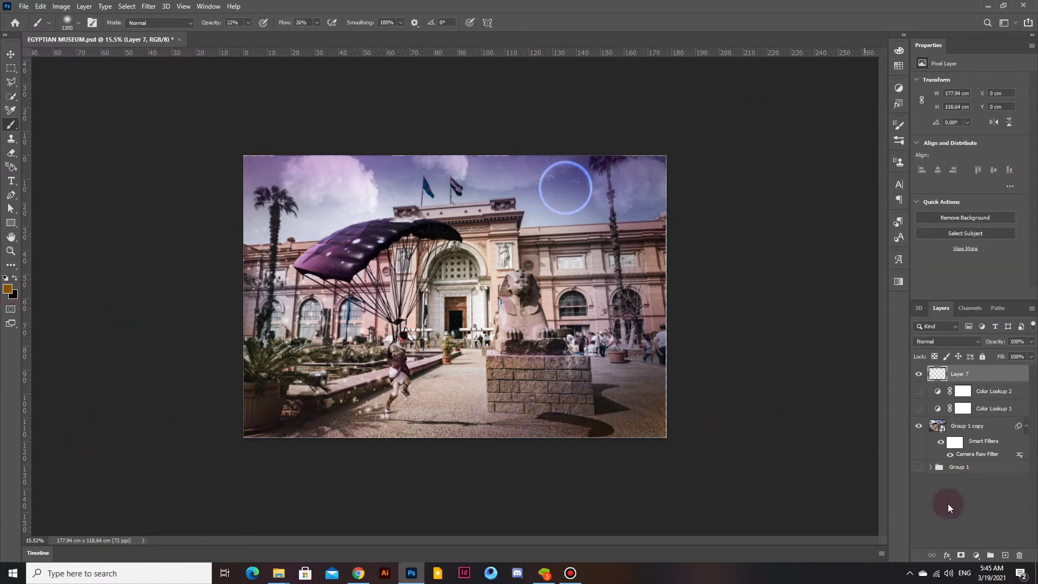
left_click(8, 289)
left_click(811, 162)
left_click(992, 132)
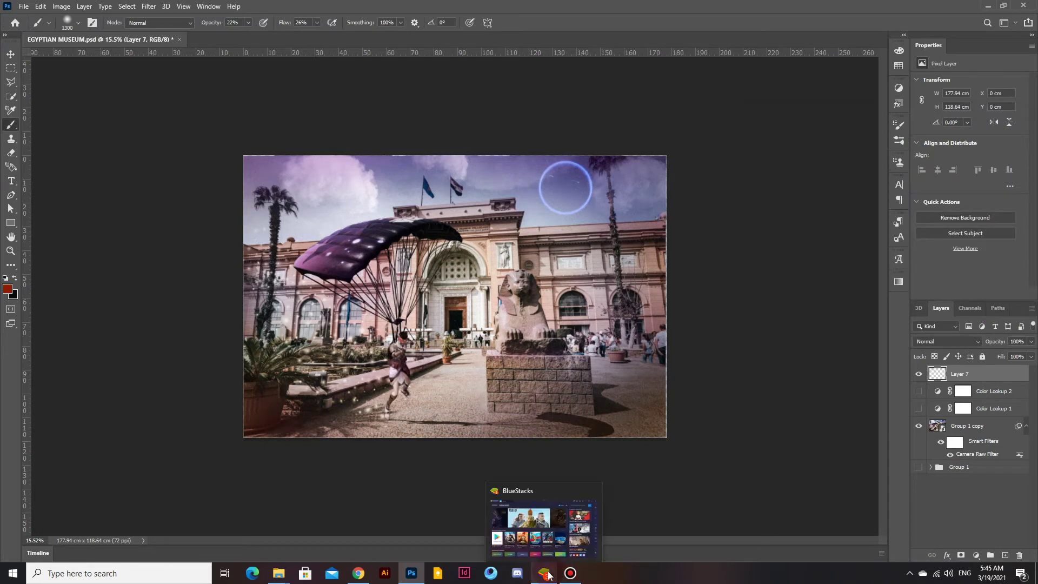
Step: Move Layer 7 below both Color Lookup layers and turn both lookups on
key("v")
left_click(783, 403)
left_click_drag(936, 393, 897, 416)
left_click(918, 391)
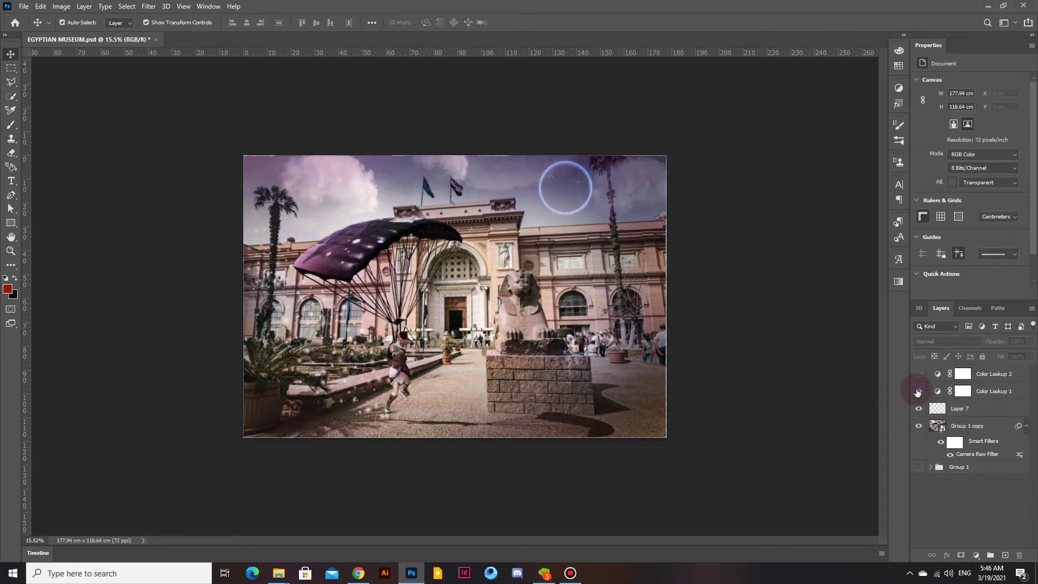
left_click(918, 373)
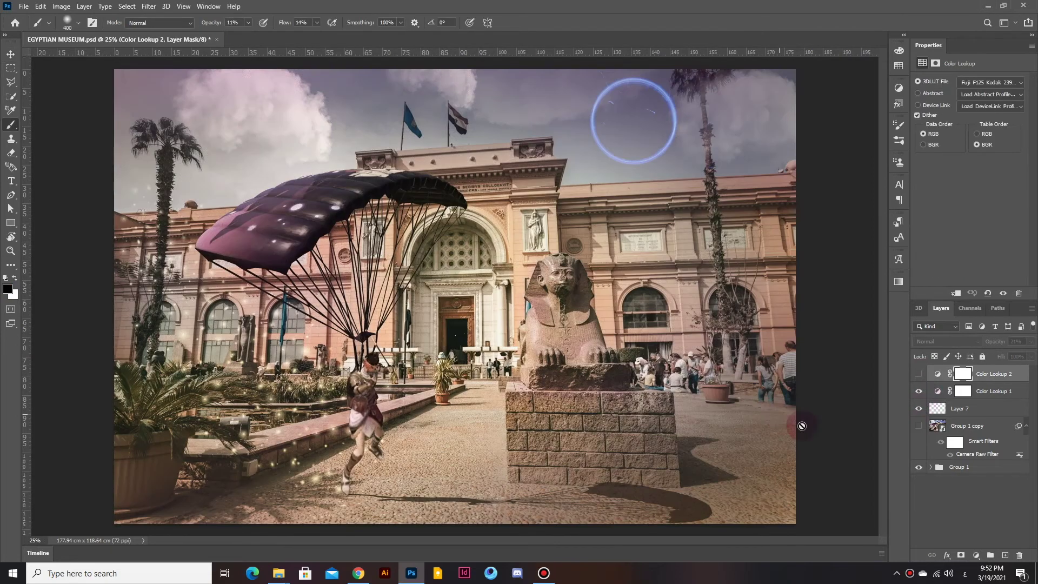
Step: Duplicate the parachutist layer Screenshot (17) copy
left_click(967, 416)
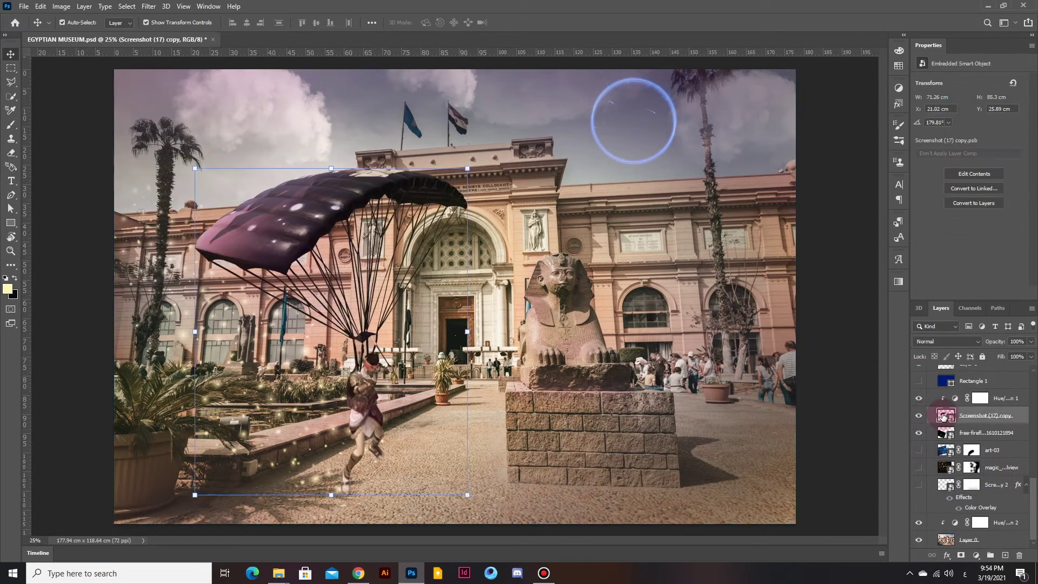
right_click(973, 415)
left_click(406, 447)
left_click(1015, 421)
key("ctrl+j")
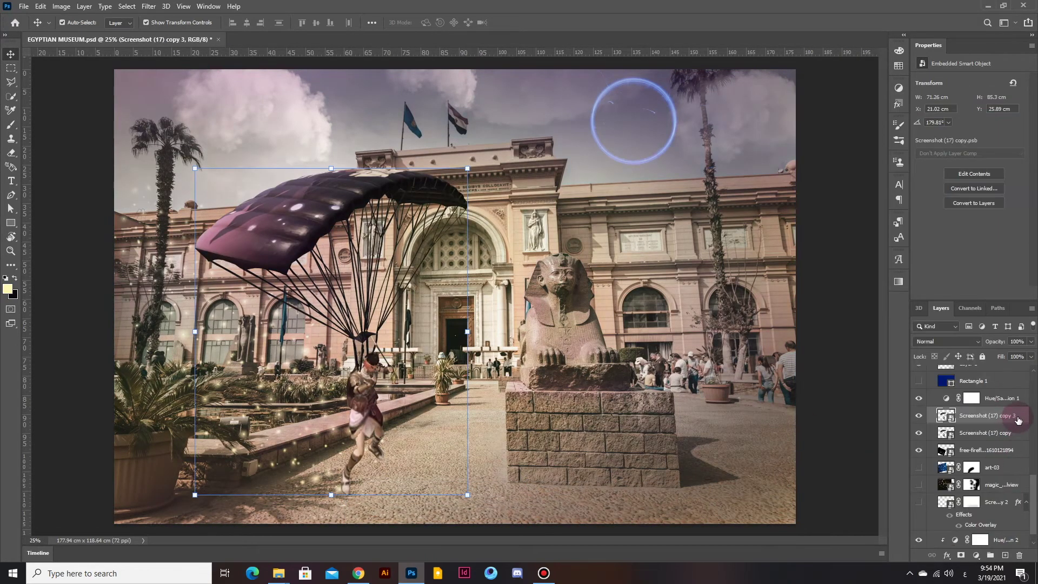
Step: Turn the copy into a dark silhouette with a Color Overlay and rotate it toward the ground
double_click(1016, 417)
left_click(598, 309)
key("Return")
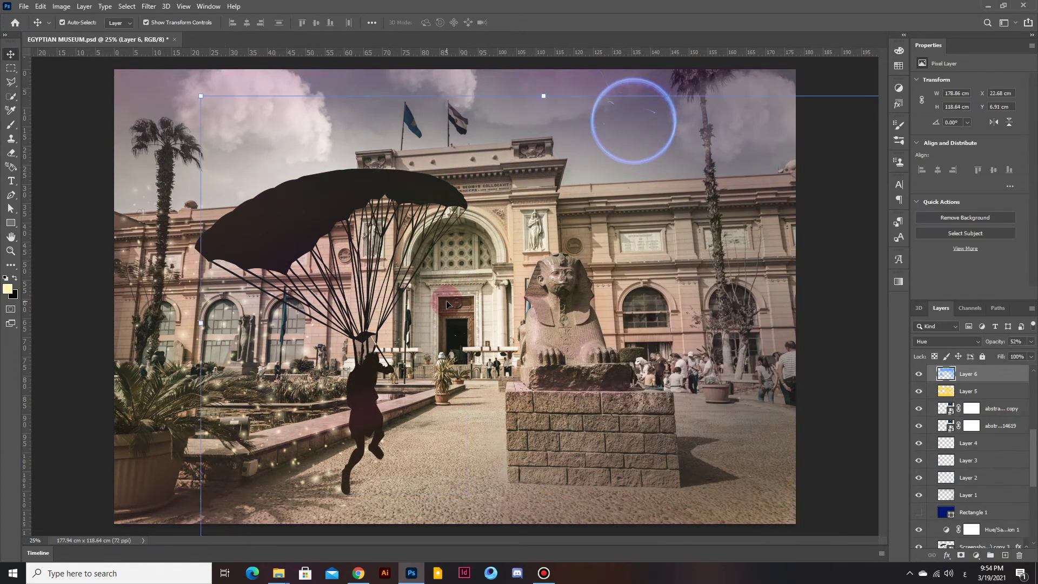
key("ctrl+t")
mouse_move(468, 164)
left_mouse_down()
mouse_move(207, 402)
mouse_move(476, 504)
mouse_move(477, 417)
left_mouse_up()
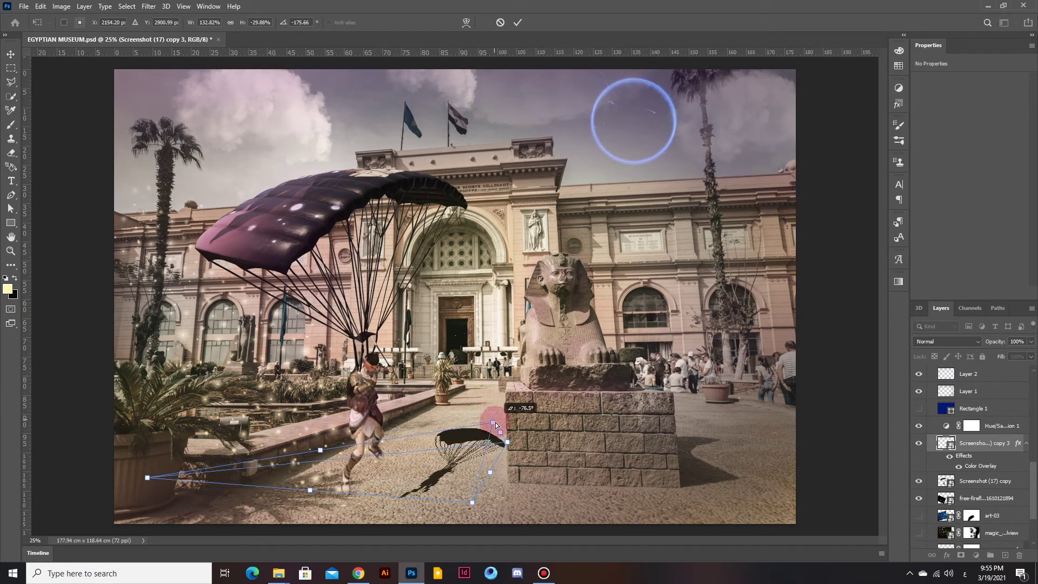
Step: Flatten the silhouette into a shadow below the parachutist layer, stretching it toward the plinth
left_click_drag(309, 489, 256, 488)
scroll(637, 482, "down", 2)
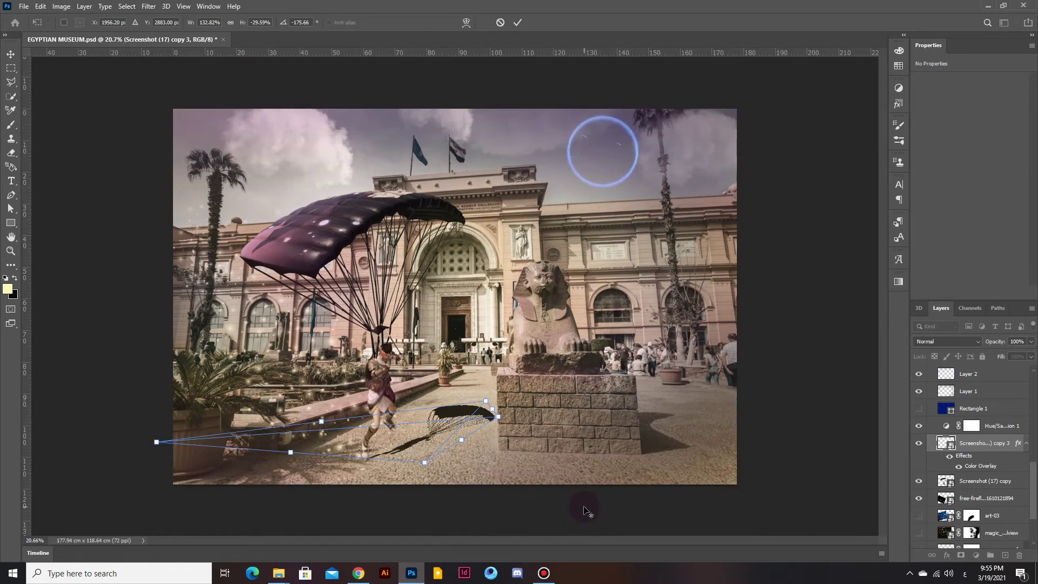
key("Return")
key("ctrl+[")
key("ctrl+t")
left_click_drag(498, 416, 510, 408)
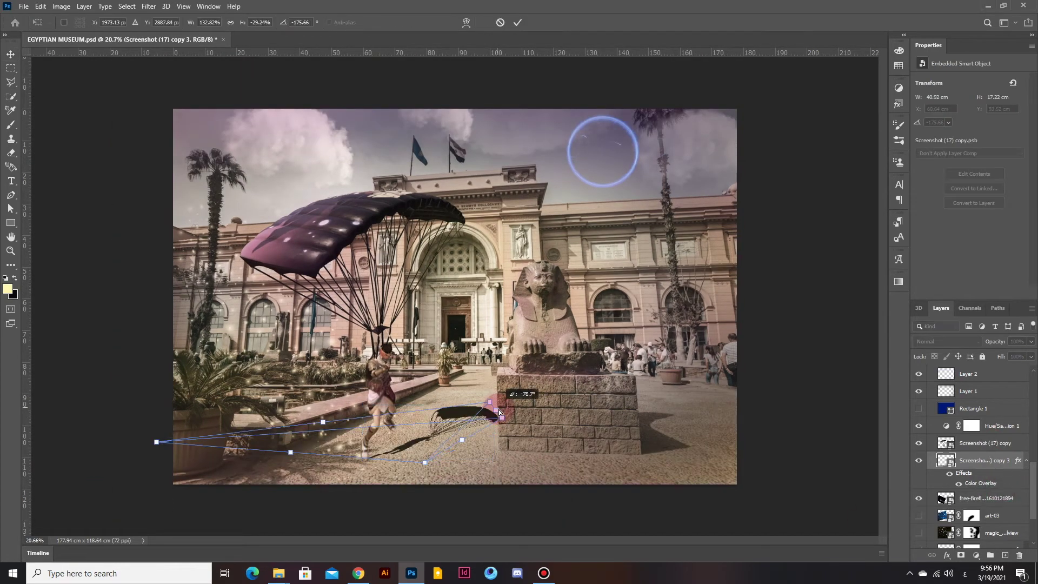
key("Return")
Step: Add a layer mask and paint out the shadow where it overlaps the plinth
left_click(961, 555)
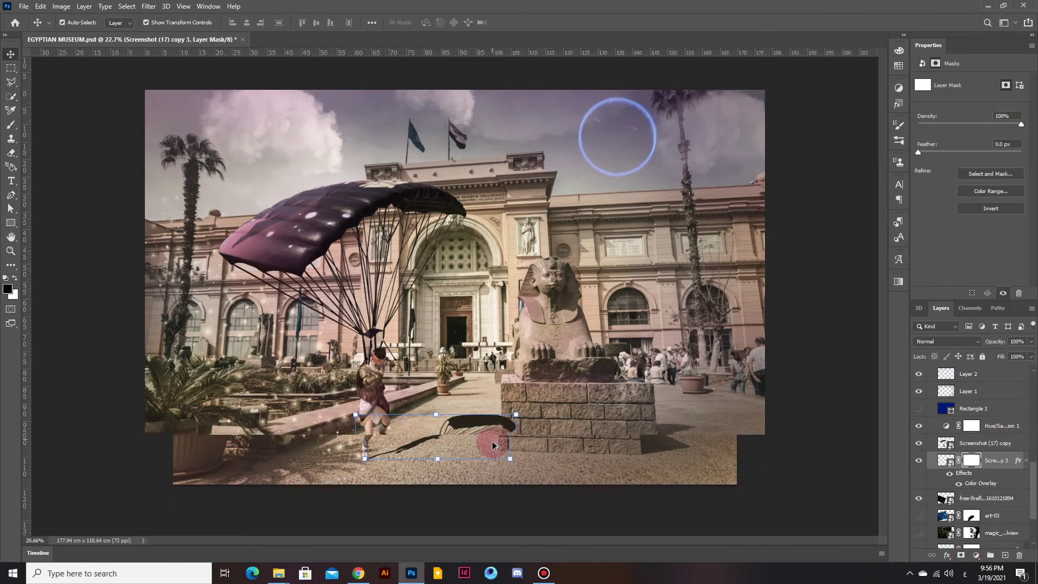
scroll(493, 440, "up", 3)
key("b")
left_click(583, 379)
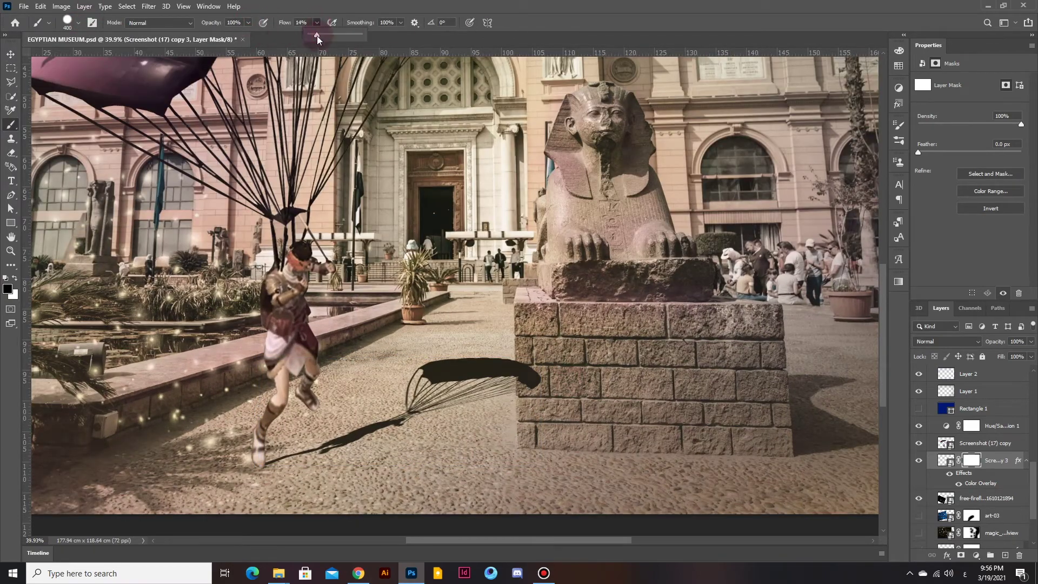
scroll(574, 376, "up", 2)
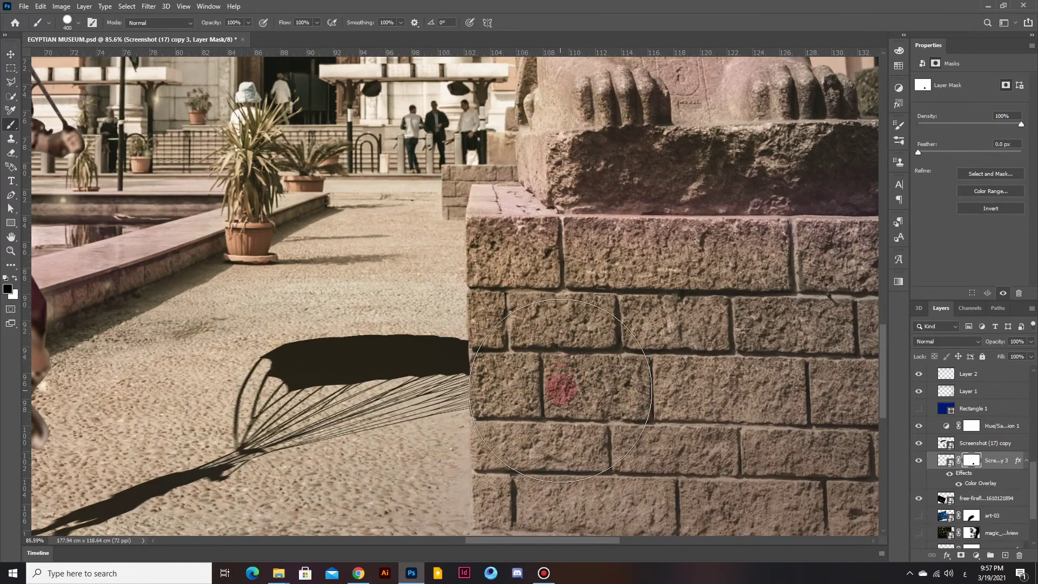
scroll(697, 437, "down", 3)
scroll(697, 437, "down", 2)
key("v")
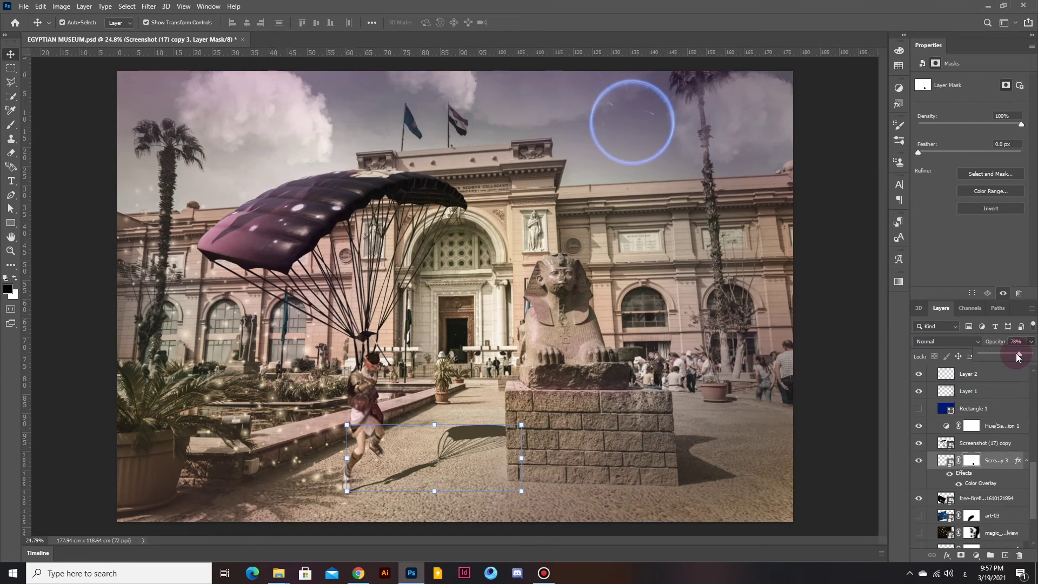
Step: Skew, stretch and rotate the shadow so it lies along the ground toward the pedestal
key("ctrl+t")
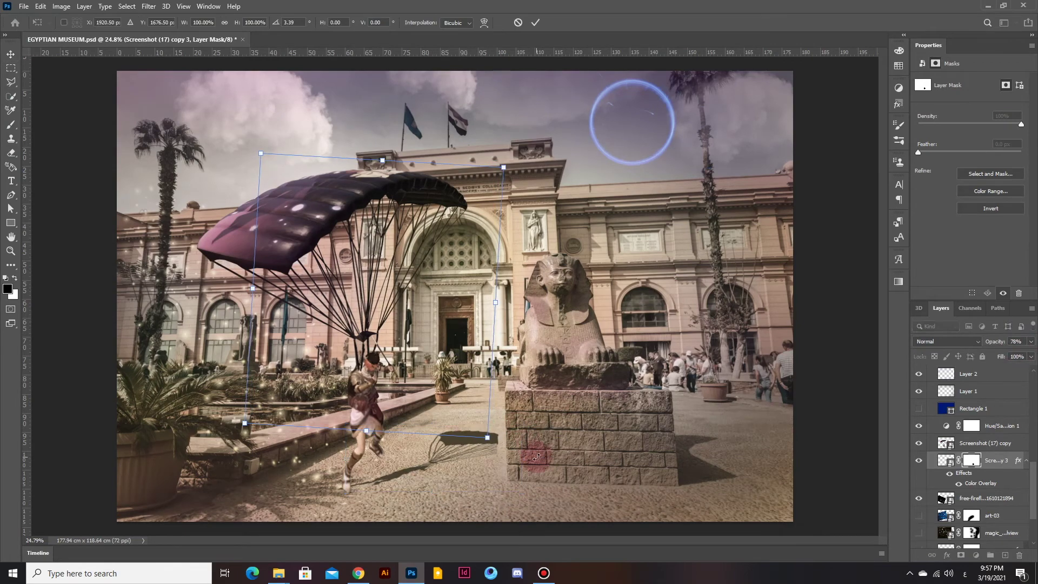
left_click_drag(521, 424, 498, 209)
left_click_drag(260, 155, 327, 260)
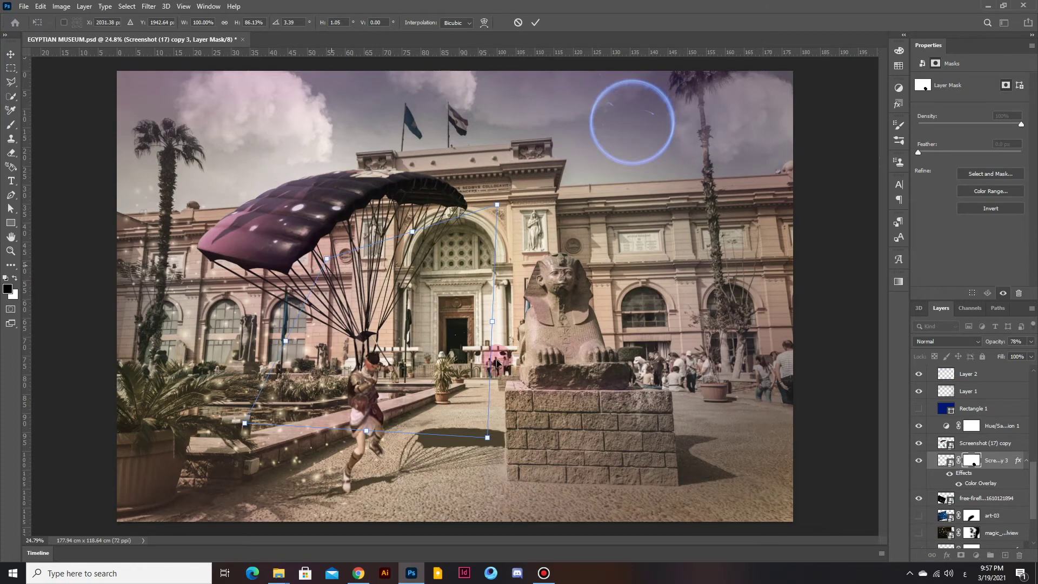
key("Return")
left_click_drag(496, 361, 537, 429)
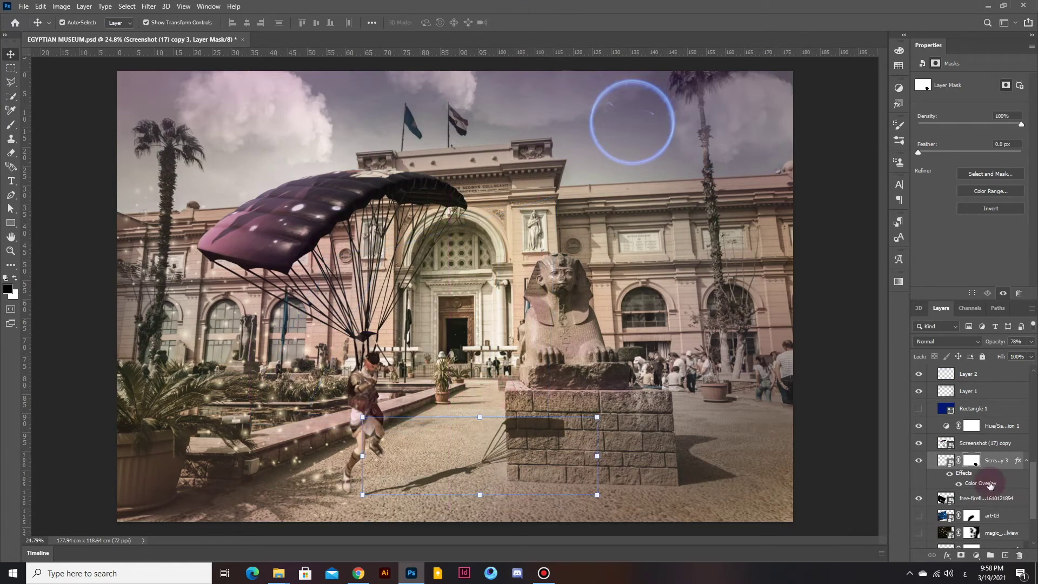
left_click_drag(597, 417, 523, 432)
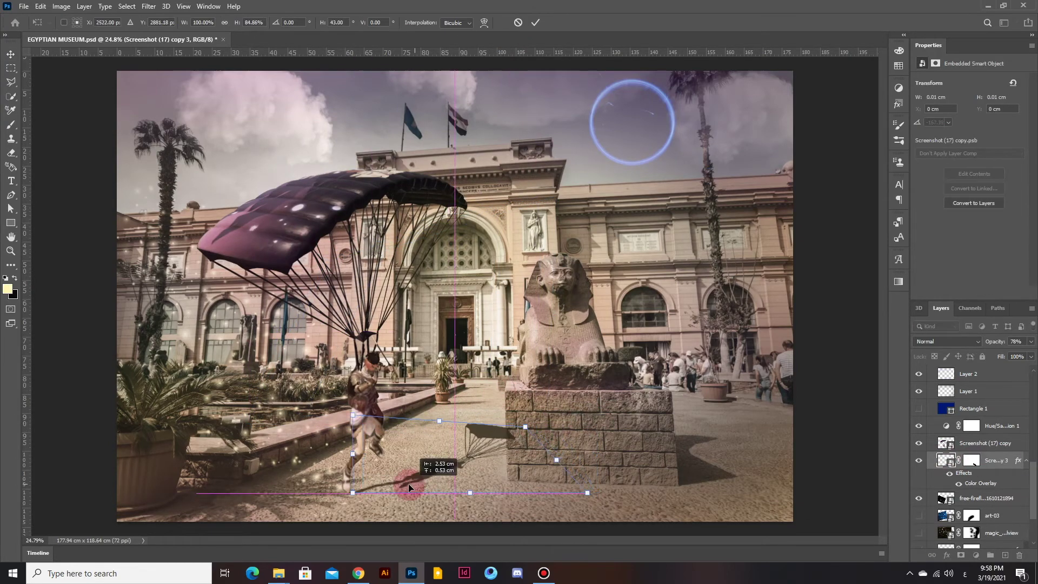
left_click_drag(581, 492, 559, 492)
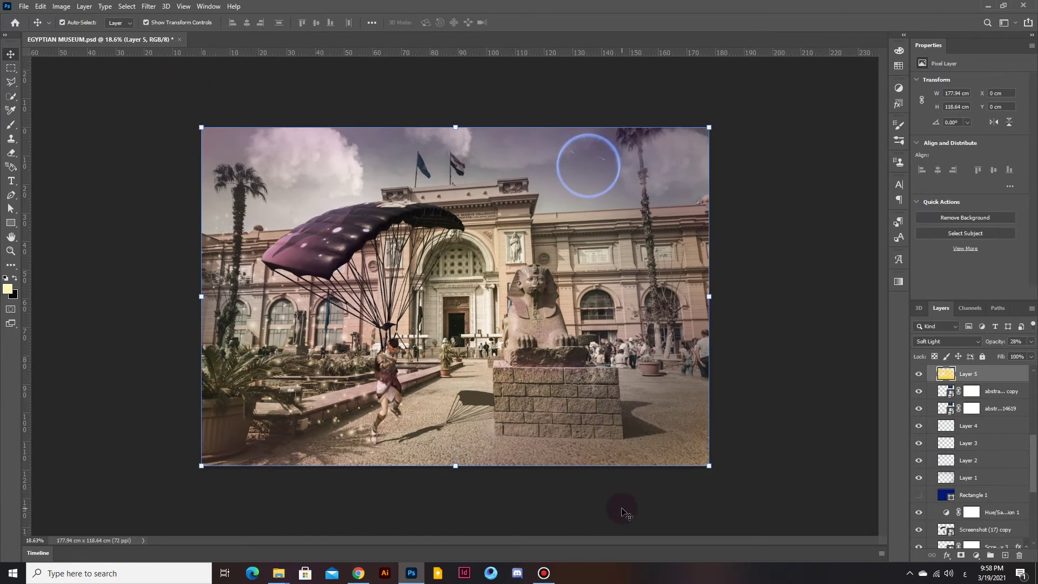
Step: Select the parachute shadow layer and rotate it slightly
scroll(625, 512, "up", 3)
scroll(569, 472, "up", 3)
scroll(602, 489, "up", 3)
scroll(973, 486, "down", 5)
left_click(976, 463)
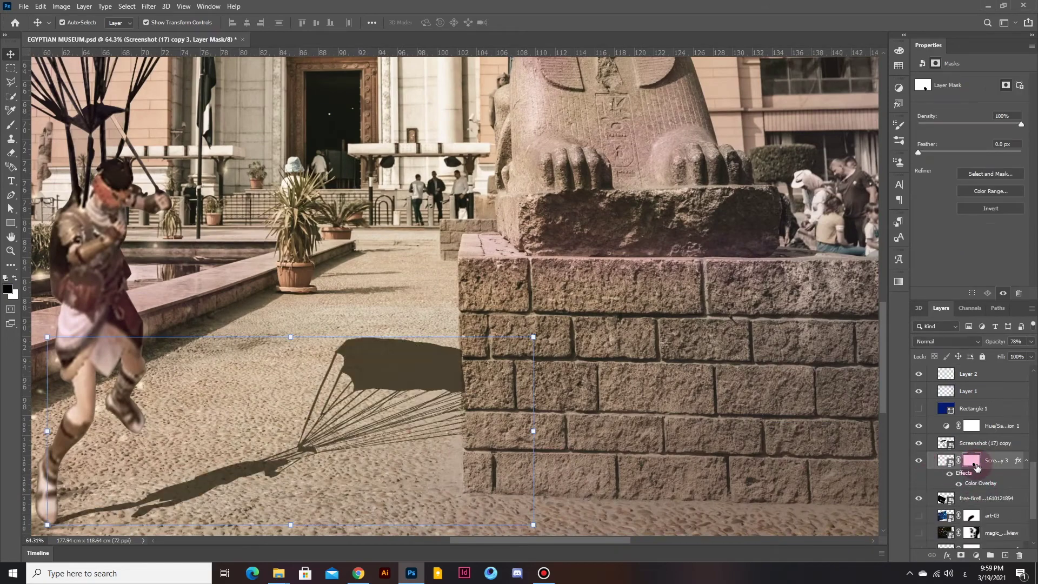
key("b")
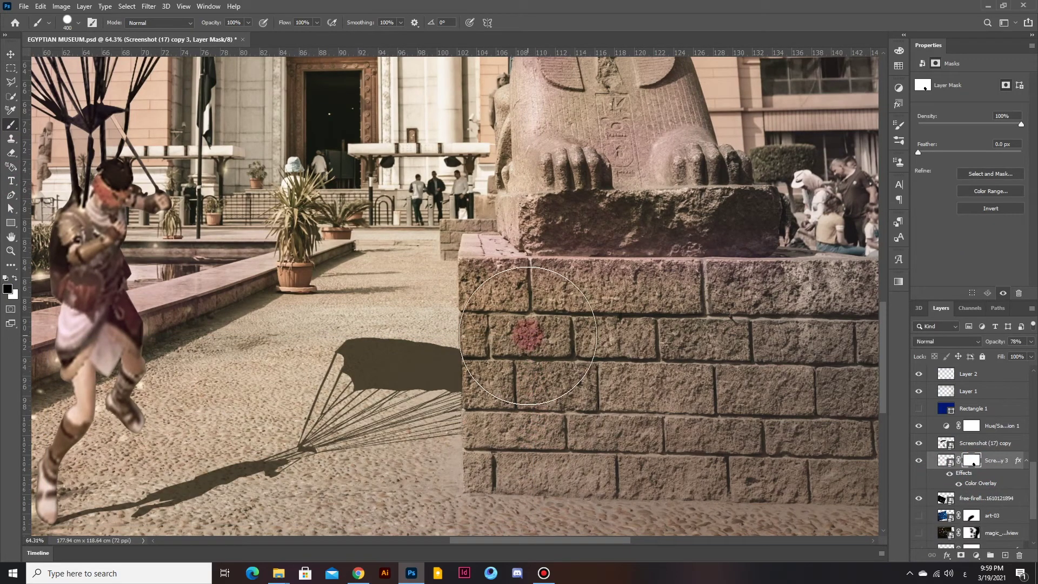
scroll(528, 334, "up", 3)
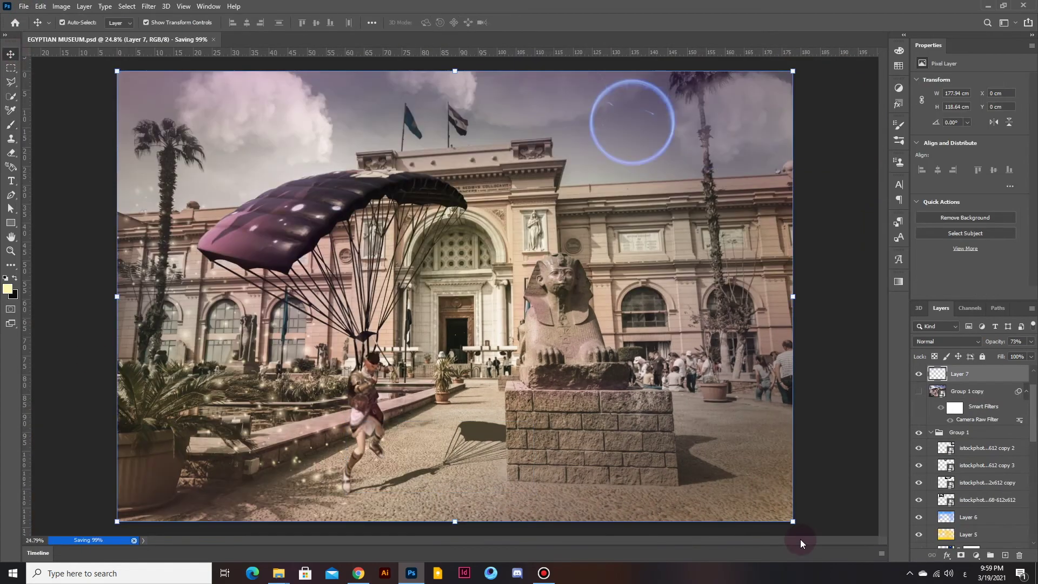
left_click(476, 425)
left_click(440, 422)
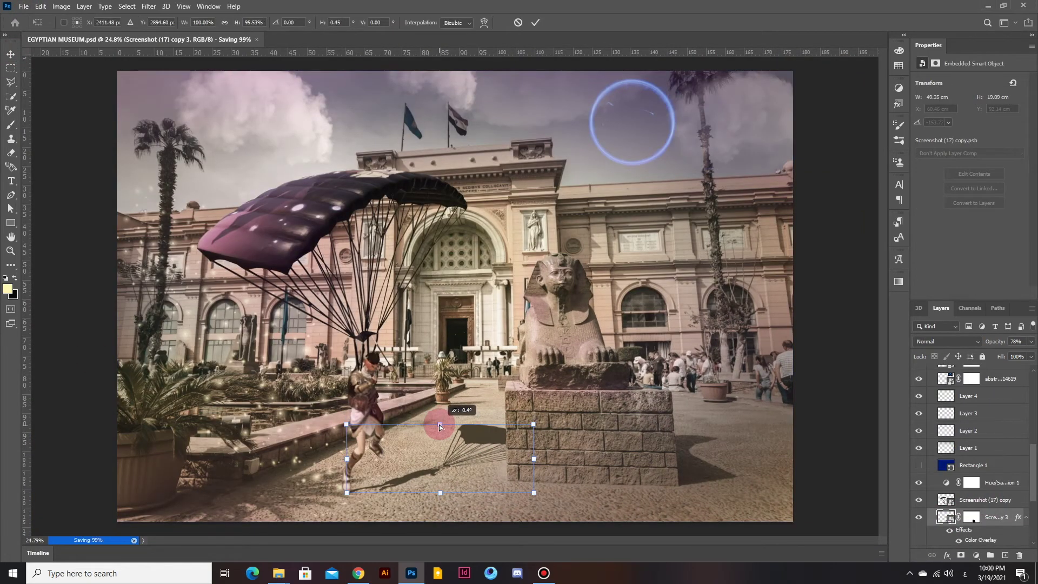
left_click_drag(439, 424, 730, 479)
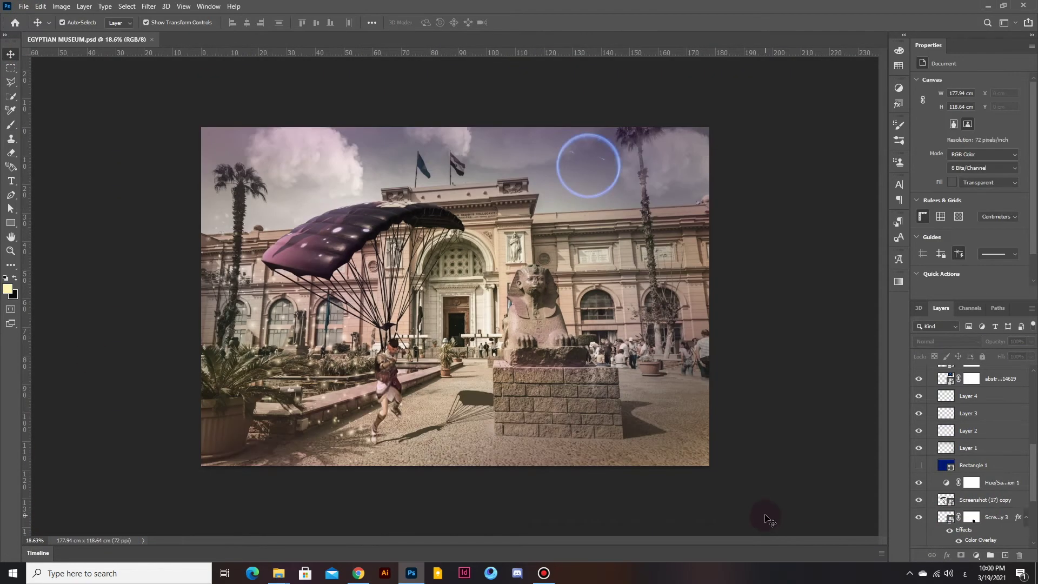
Step: Free-transform the shadow, distorting its corners to lie in perspective on the ground
left_click(479, 417)
key("ctrl+t")
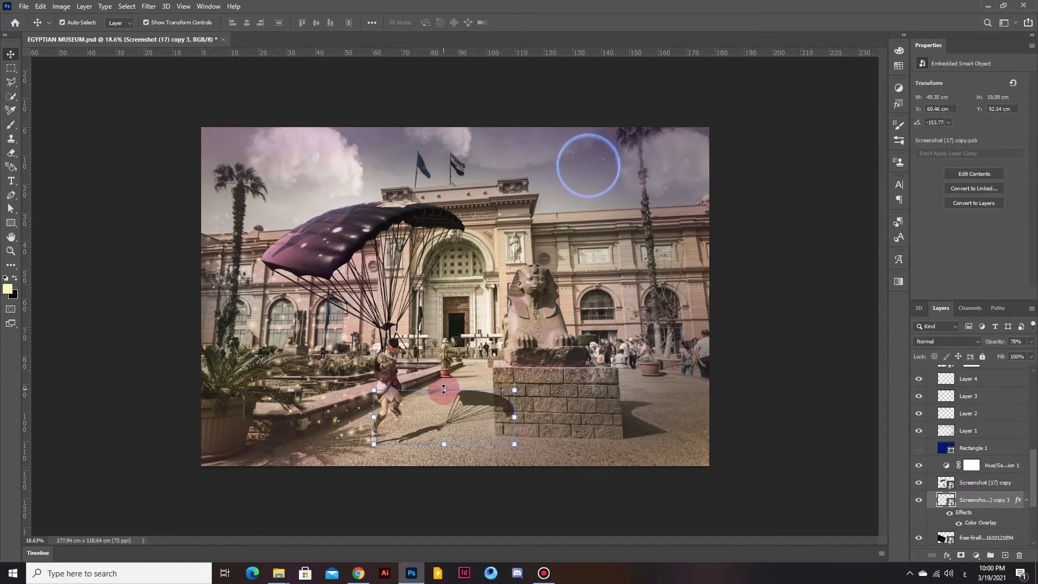
mouse_move(490, 392)
left_mouse_down()
mouse_move(562, 327)
mouse_move(507, 395)
left_mouse_up()
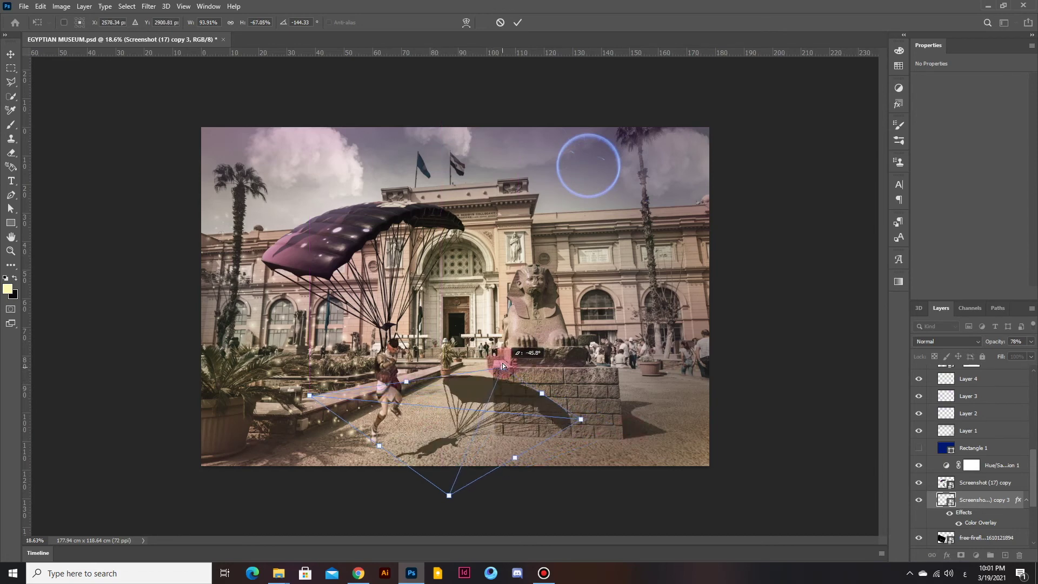
left_click_drag(506, 395, 505, 451)
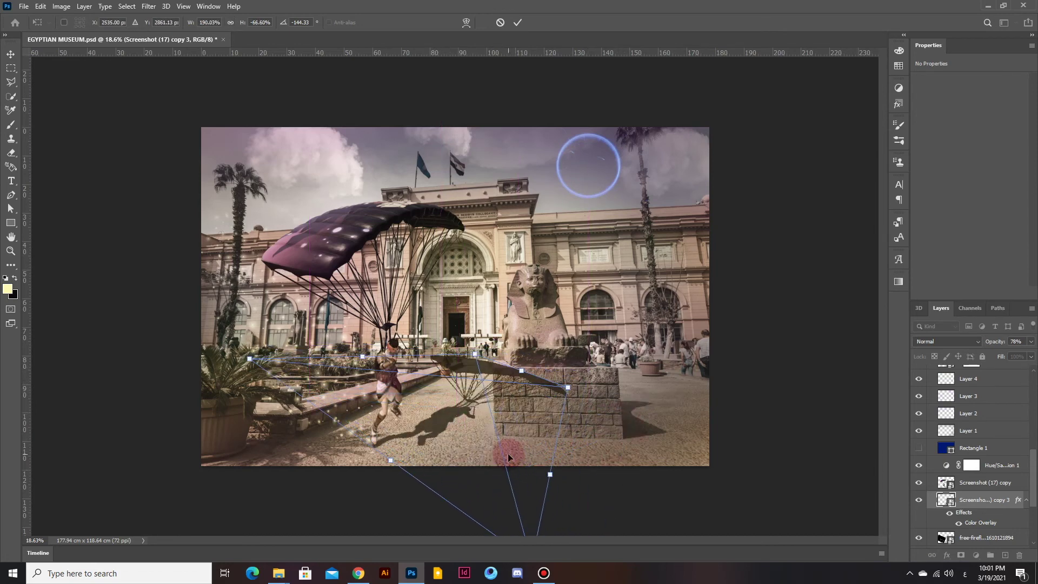
mouse_move(309, 395)
left_mouse_down()
mouse_move(257, 366)
mouse_move(296, 388)
left_mouse_up()
left_click_drag(539, 456, 466, 490)
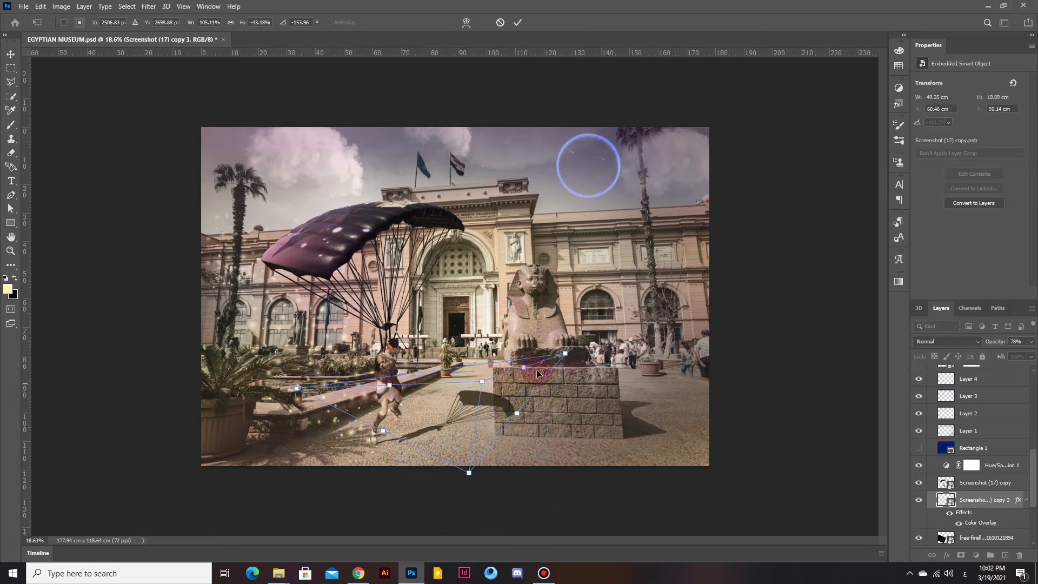
Step: Stretch the shadow's top-right corner to the pedestal and shift it under the runner
left_click_drag(528, 391, 532, 410)
left_click_drag(569, 372, 569, 387)
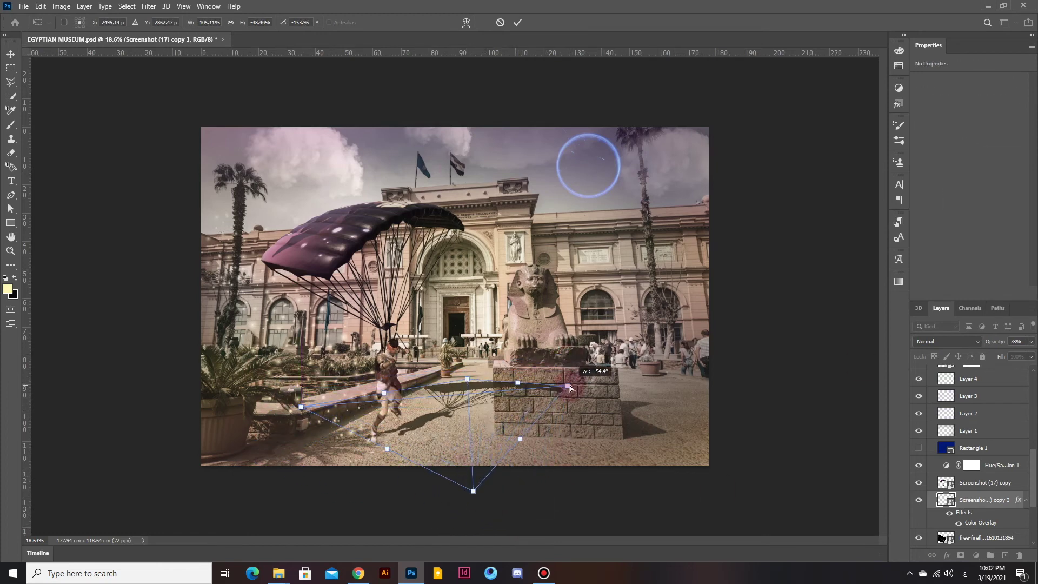
left_click_drag(418, 426, 427, 432)
left_click_drag(577, 393, 602, 417)
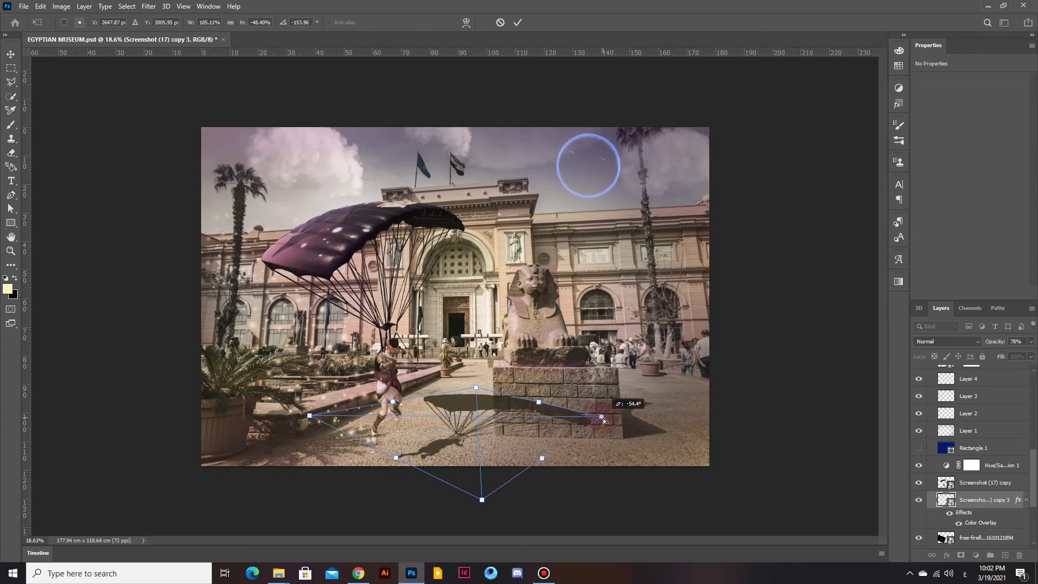
left_click_drag(441, 449, 424, 434)
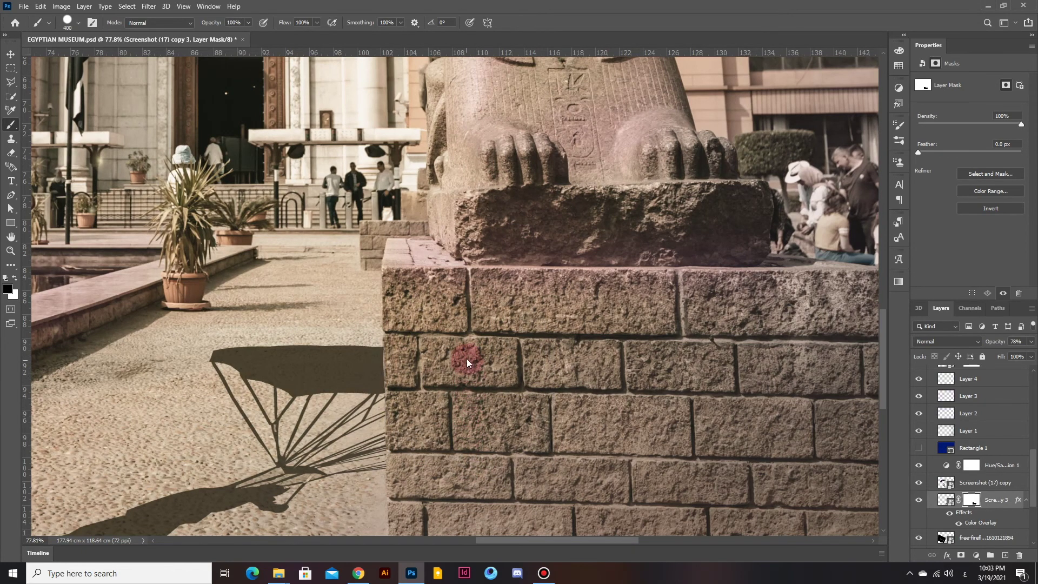
Step: Shrink the brush to mask the shadow finely over the pedestal wall
scroll(344, 434, "up", 5)
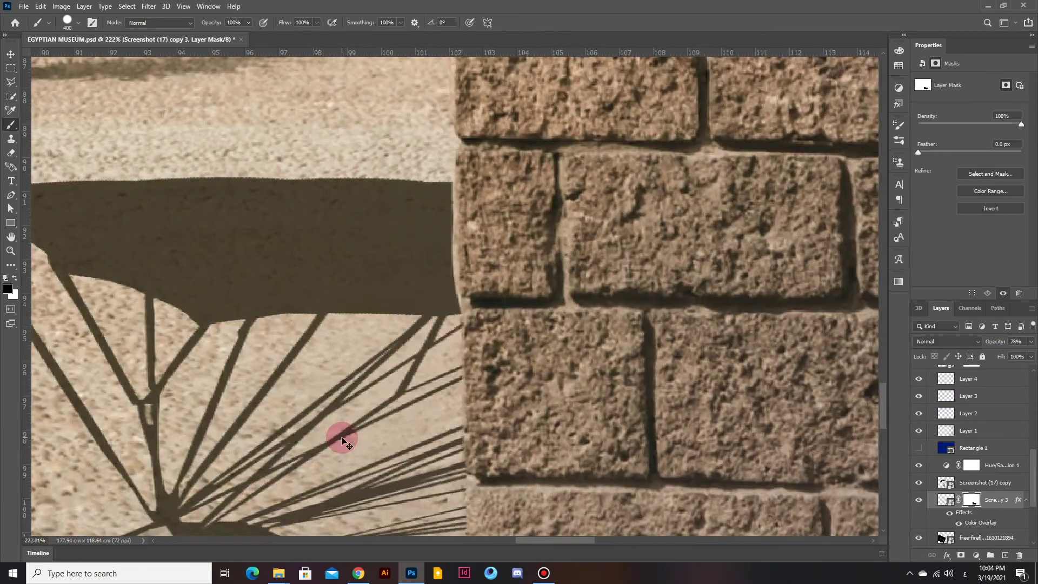
key("bracketleft")
key("bracketleft")
key("bracketleft")
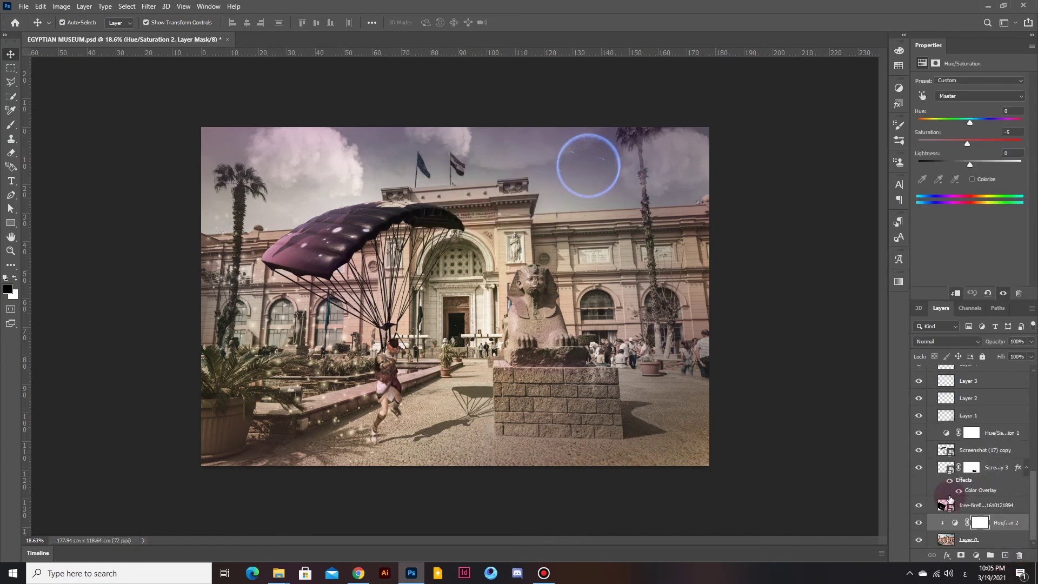
Step: Duplicate Group 1 as Group 1 copy 2 and convert it to a smart object
right_click(968, 466)
left_click(964, 65)
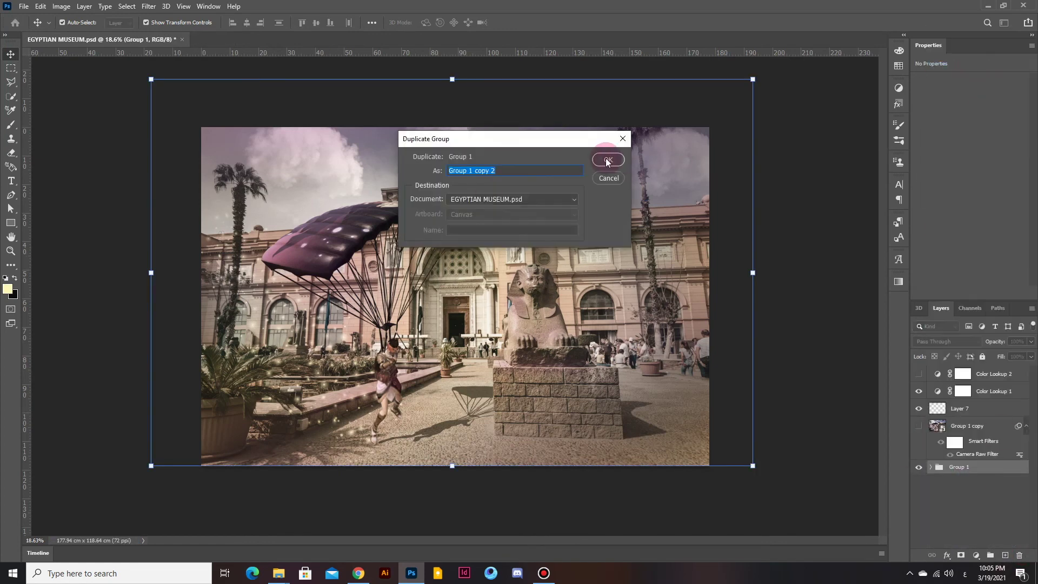
left_click(607, 158)
right_click(977, 468)
left_click(975, 165)
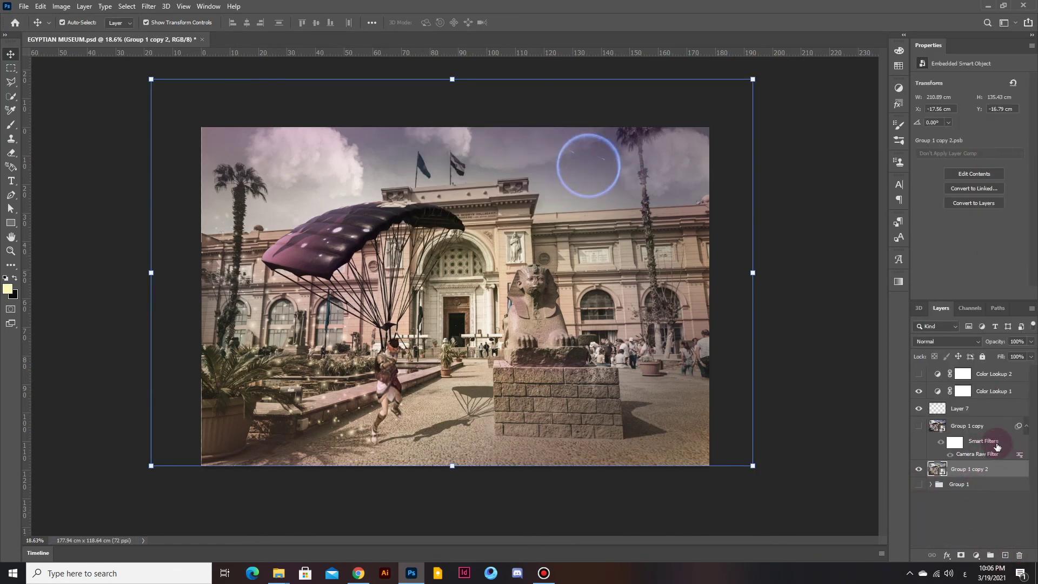
Step: Move the Camera Raw filter onto Group 1 copy 2 and delete Group 1 copy
left_click(919, 426)
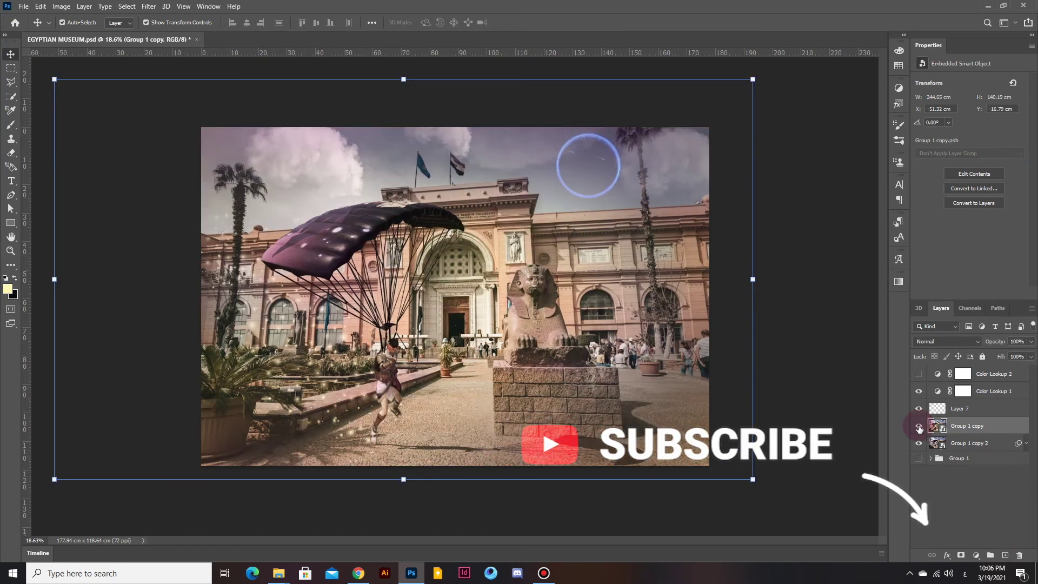
left_click(919, 426)
left_click(919, 427)
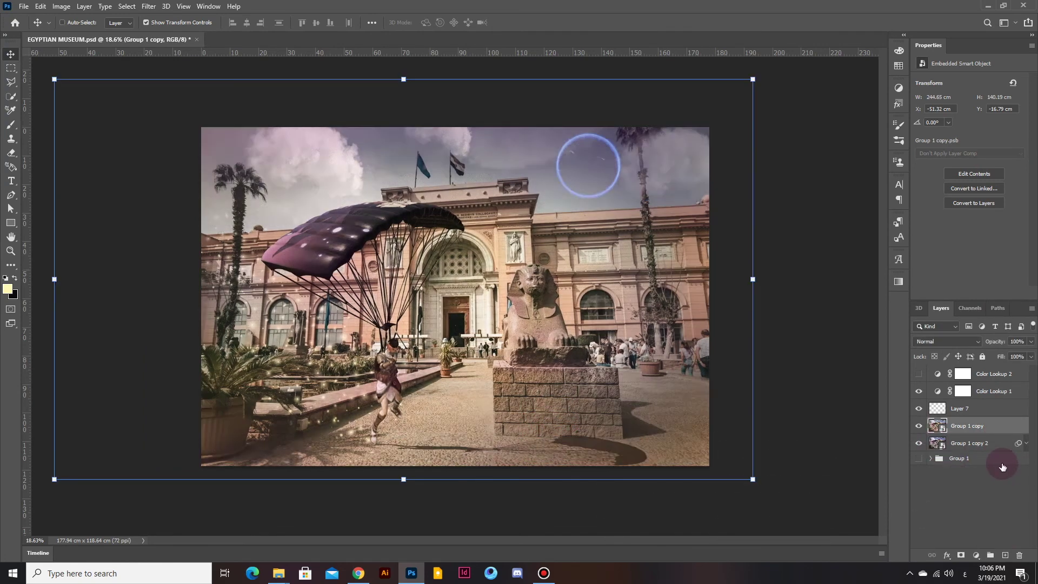
left_click(919, 427)
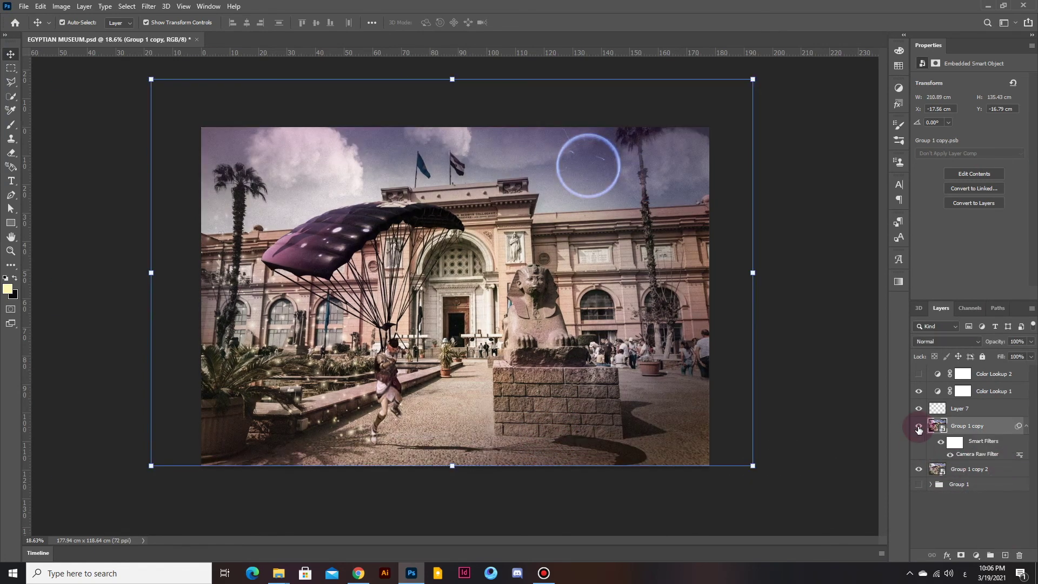
left_click_drag(981, 456, 973, 470)
left_click(988, 427)
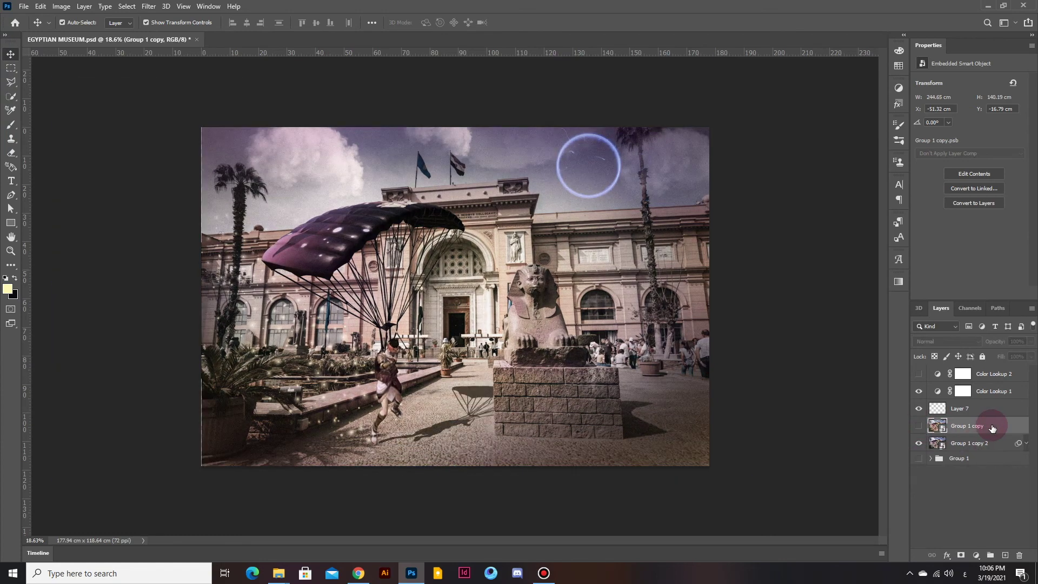
left_click(1019, 555)
left_click(416, 214)
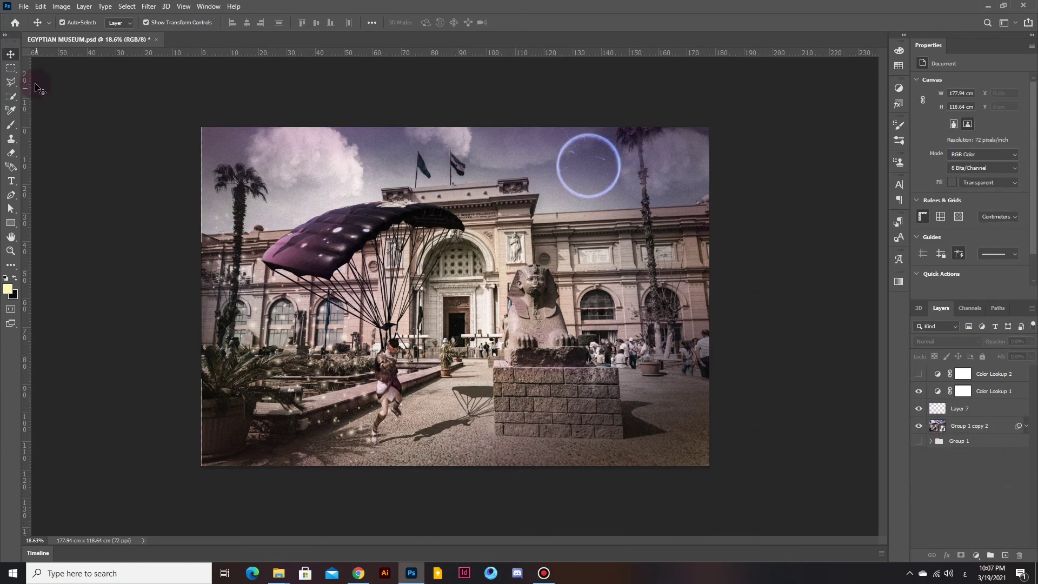